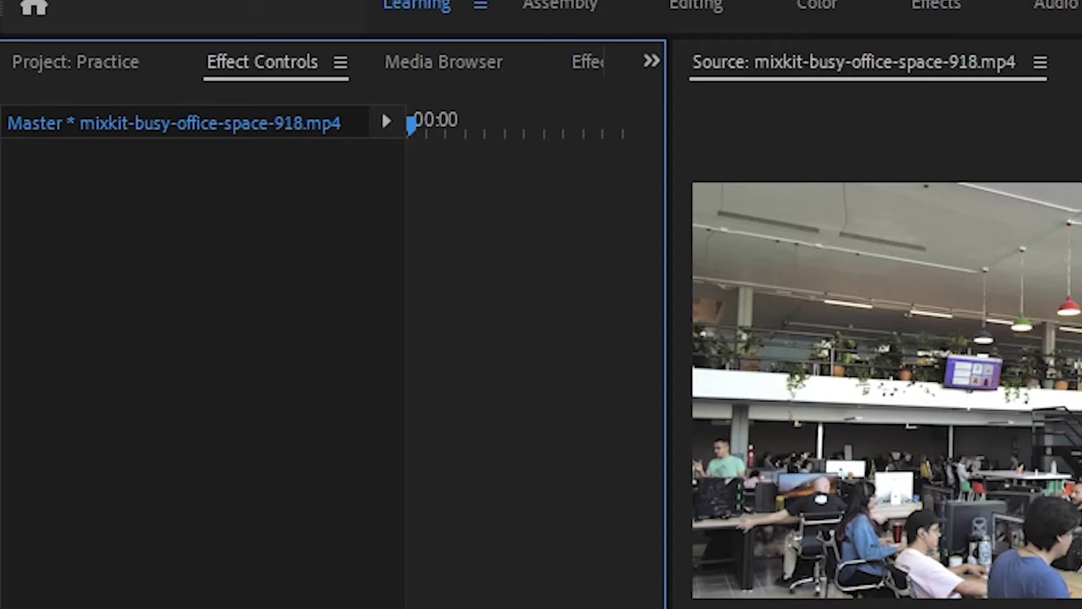
# - Close the Effect Controls, Media Browser and Effects panels, leaving only the Project panel in the group
pyautogui.click(69, 69)
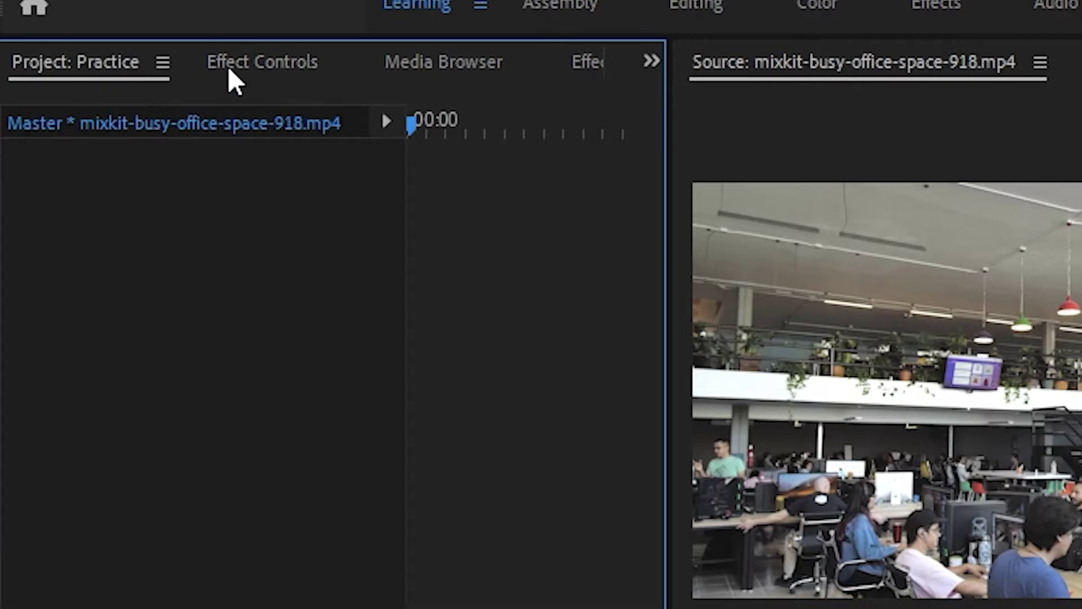
pyautogui.rightClick(230, 69)
pyautogui.click(286, 90)
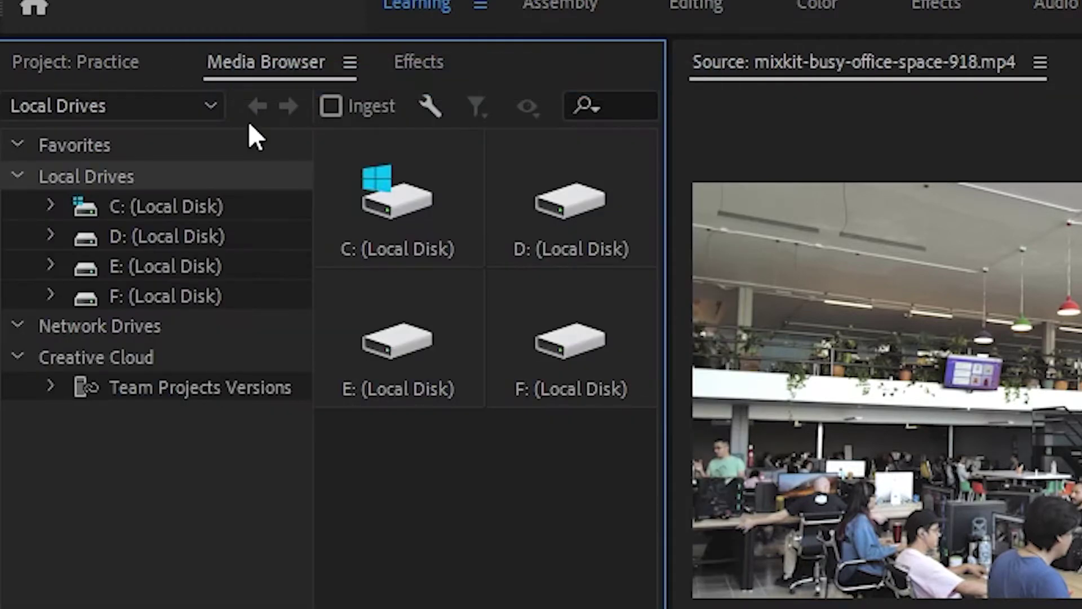
pyautogui.rightClick(263, 72)
pyautogui.click(330, 83)
pyautogui.rightClick(238, 73)
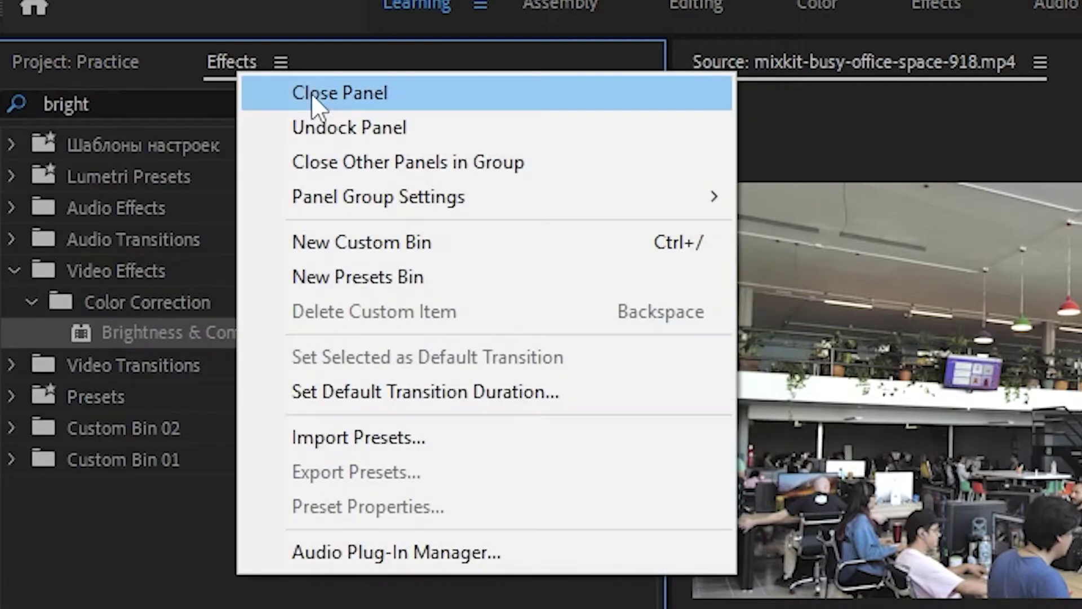
pyautogui.click(311, 92)
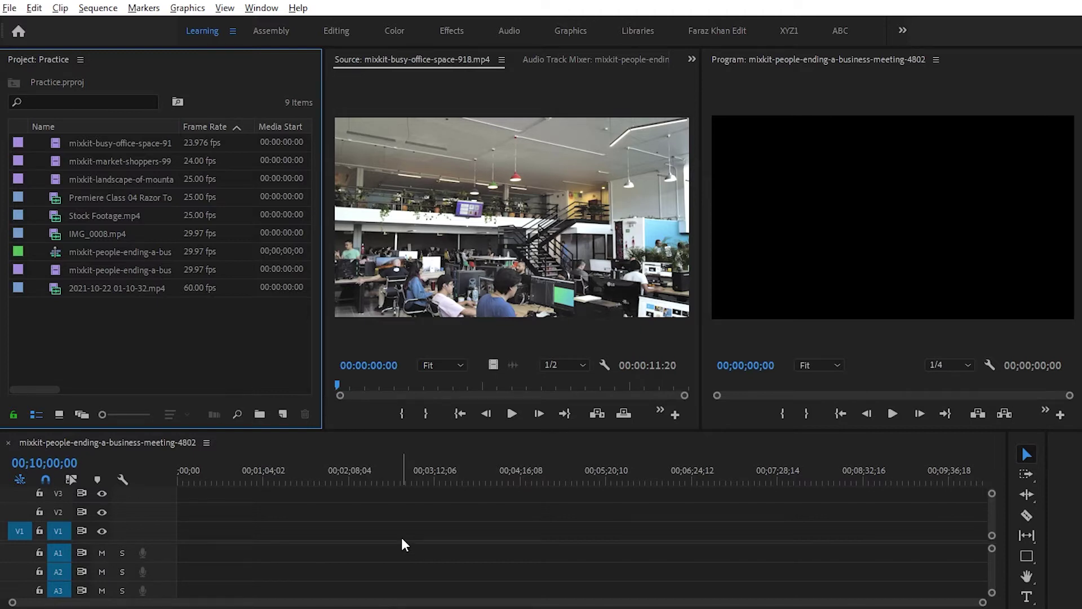
# - Reopen the Effect Controls panel beside the Project panel
pyautogui.click(268, 9)
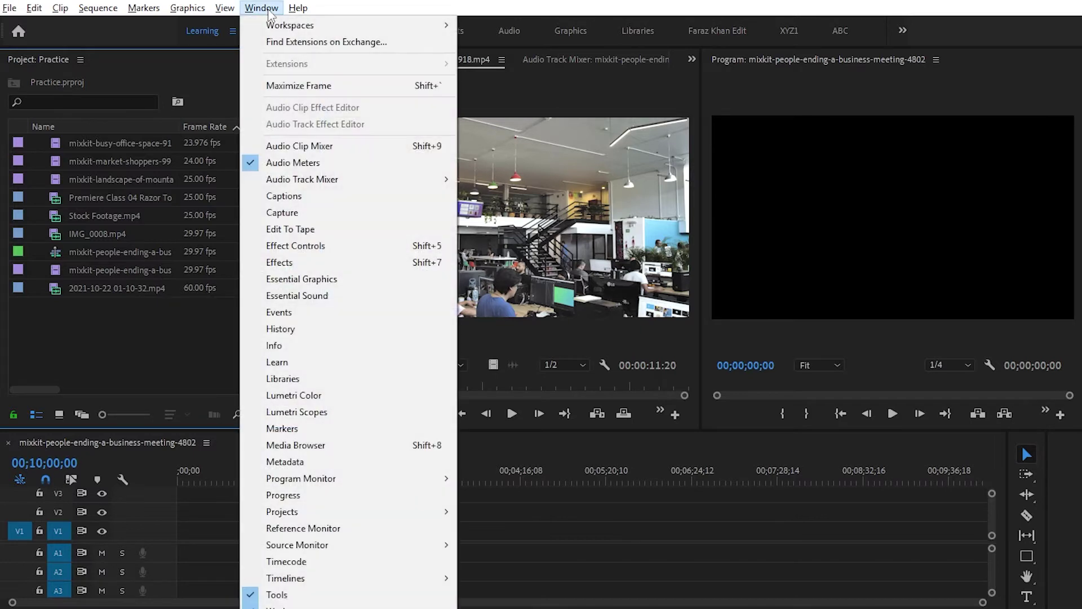
pyautogui.click(301, 246)
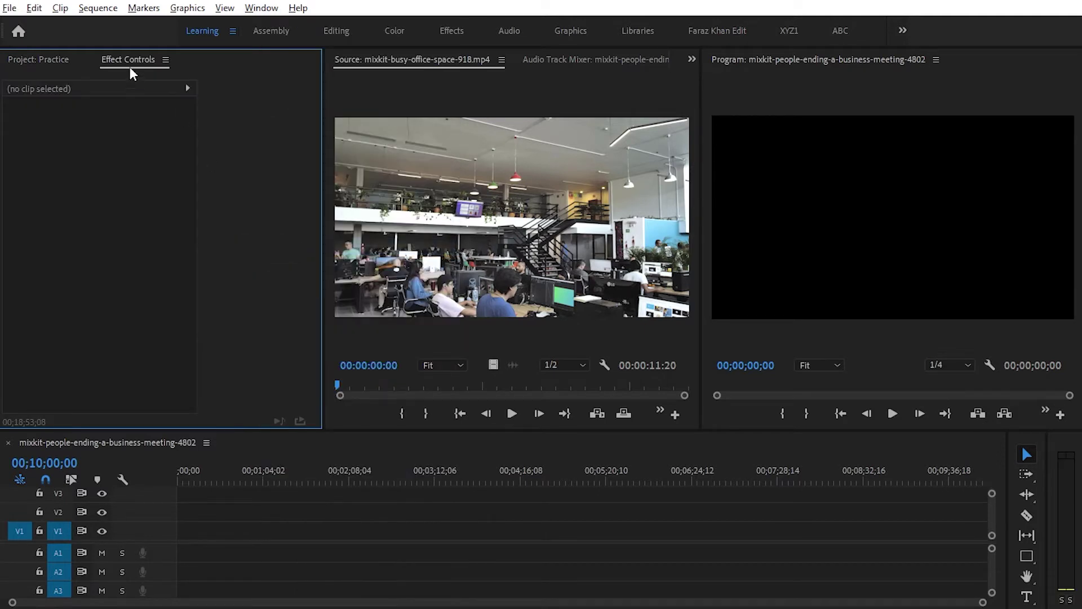
pyautogui.rightClick(130, 68)
pyautogui.click(153, 71)
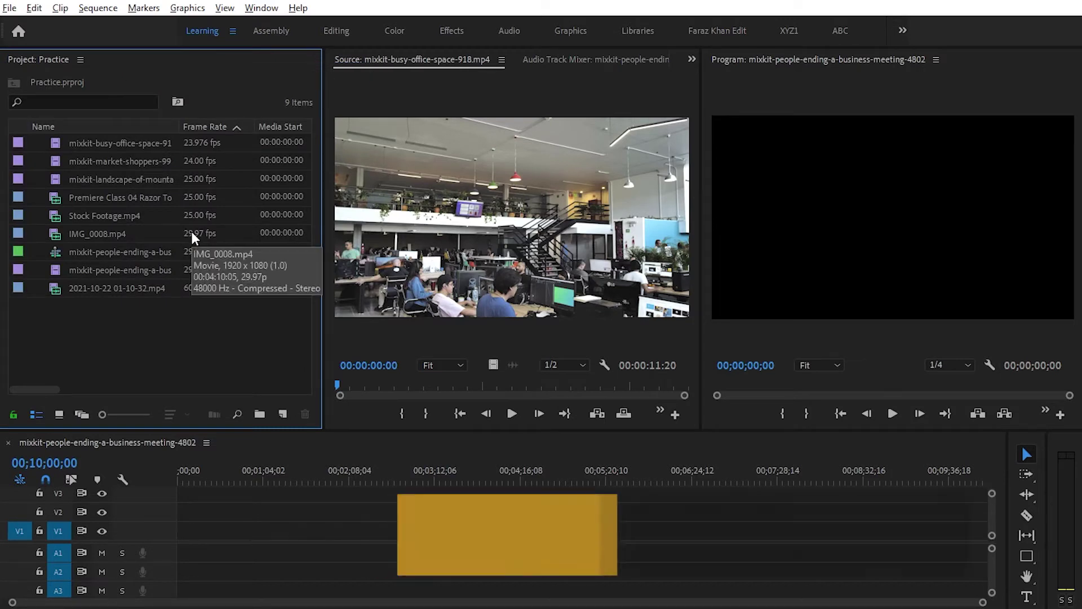
pyautogui.hotkey('shift', '5')
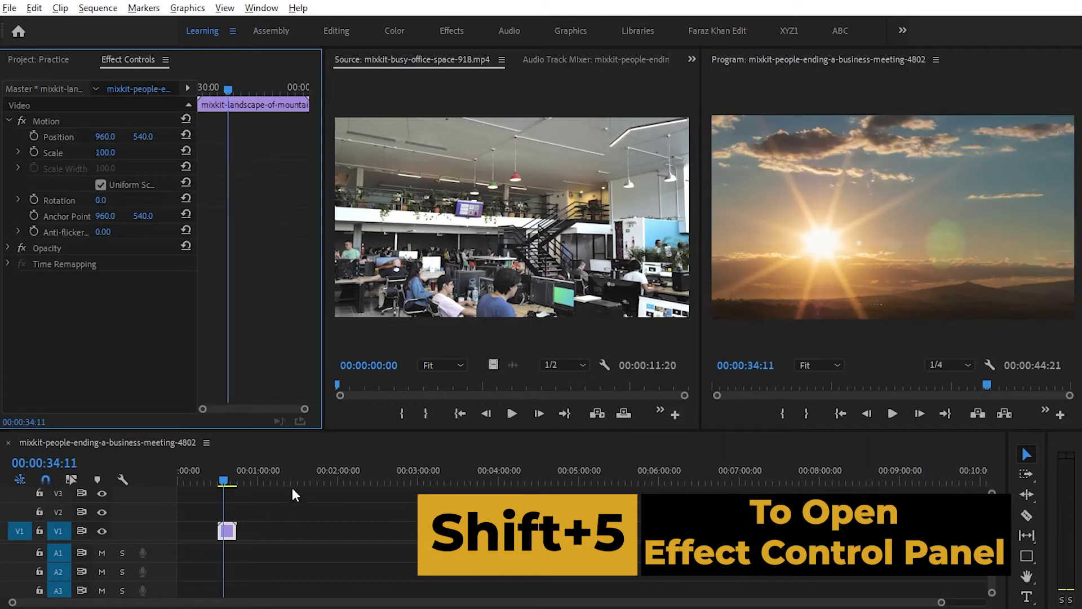
# - Move the playhead to 00:00:22:00 and select the landscape sunset clip on V1
pyautogui.click(208, 478)
pyautogui.click(262, 528)
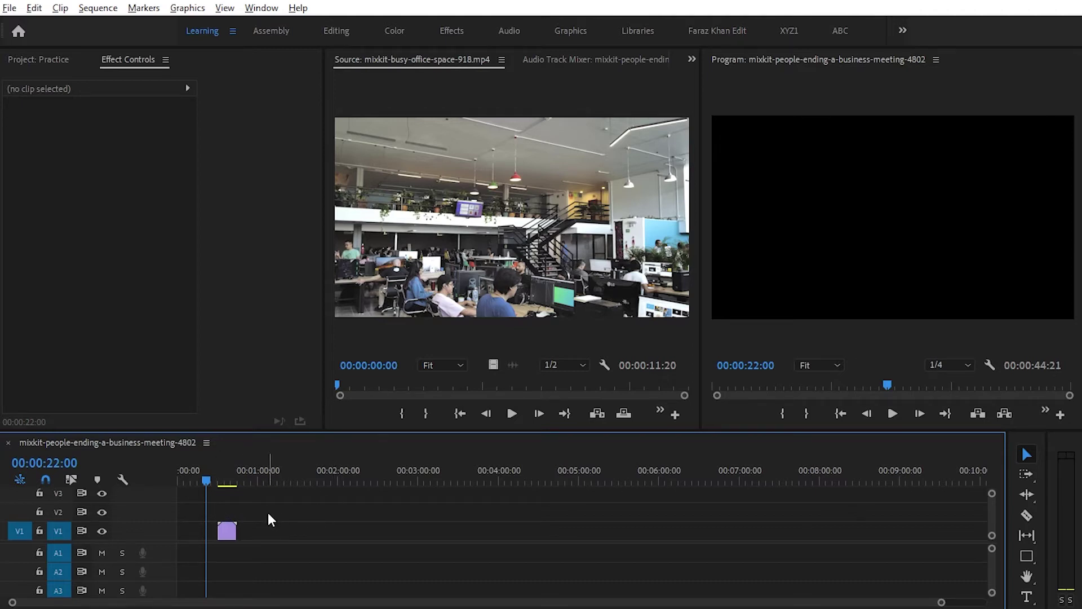
pyautogui.moveTo(266, 506); pyautogui.dragTo(203, 557)
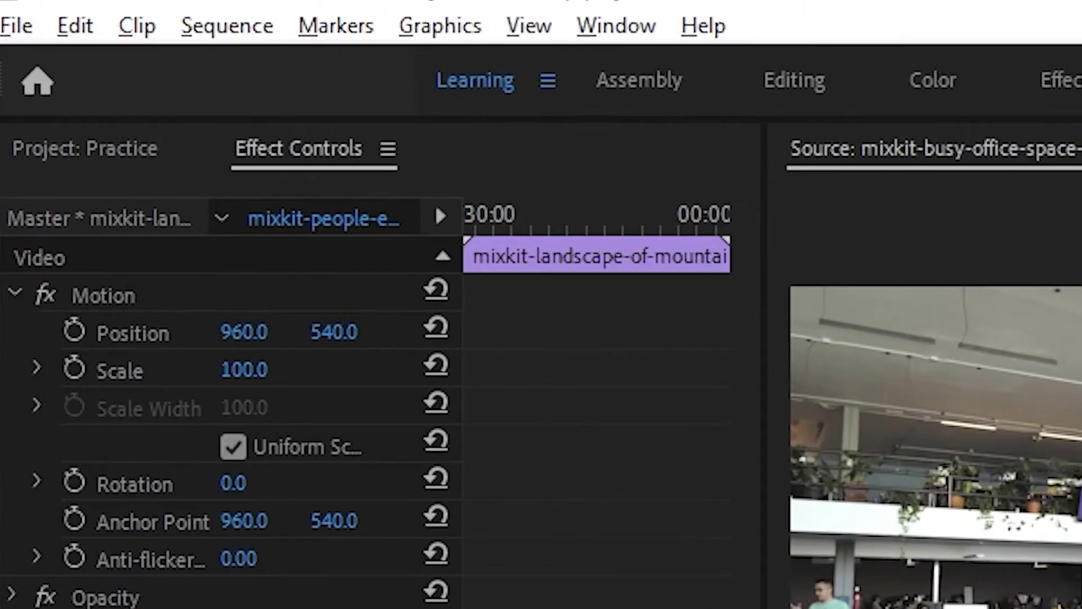
# - Maximize the Effect Controls panel and widen its property column so the full parameter names fit
pyautogui.click(97, 327)
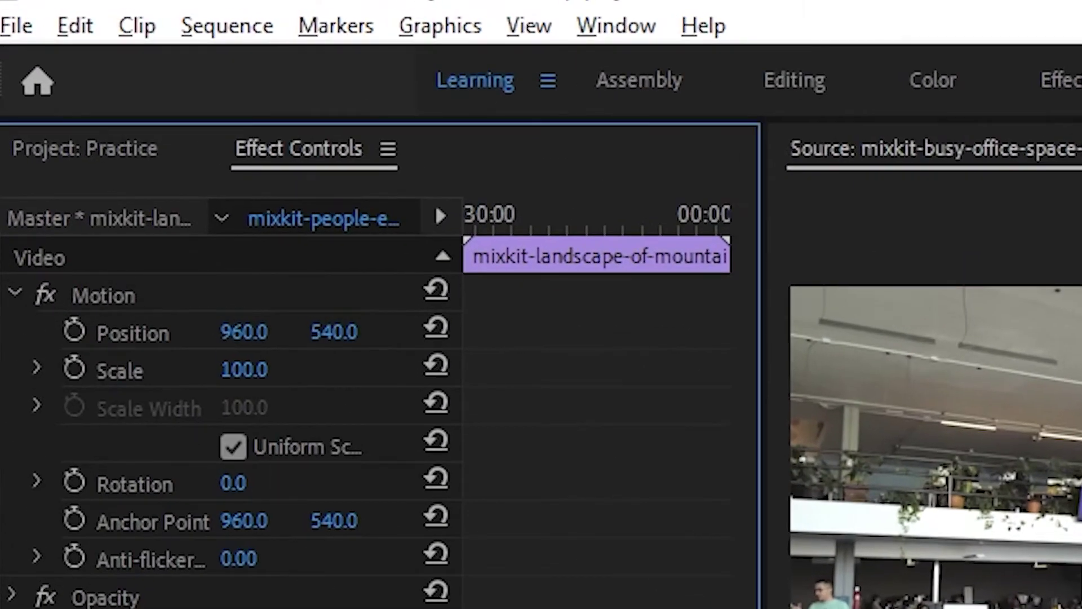
pyautogui.press('`')
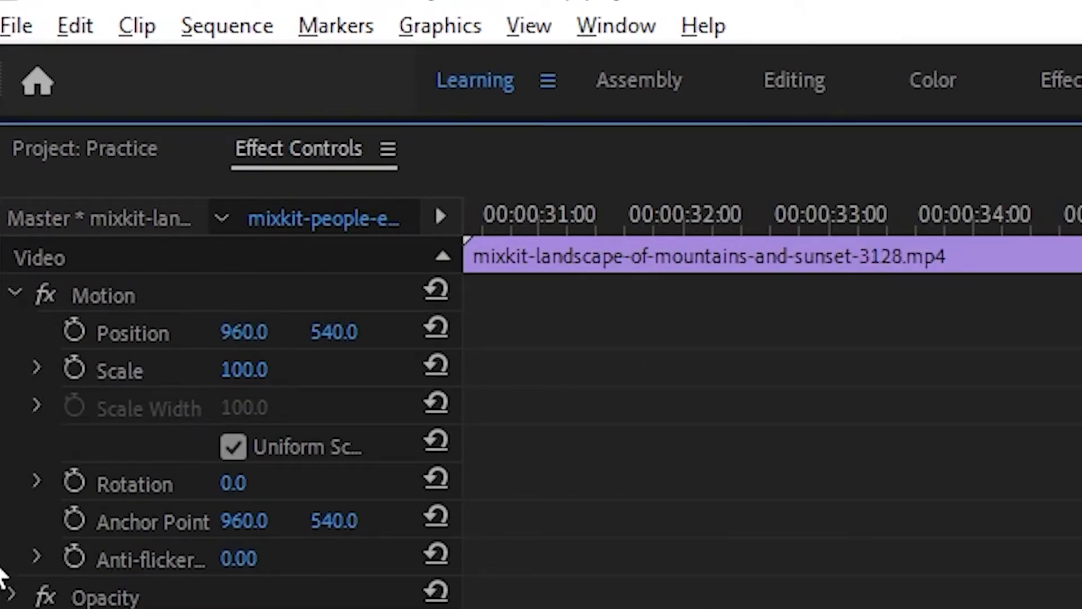
pyautogui.moveTo(457, 558); pyautogui.dragTo(923, 582)
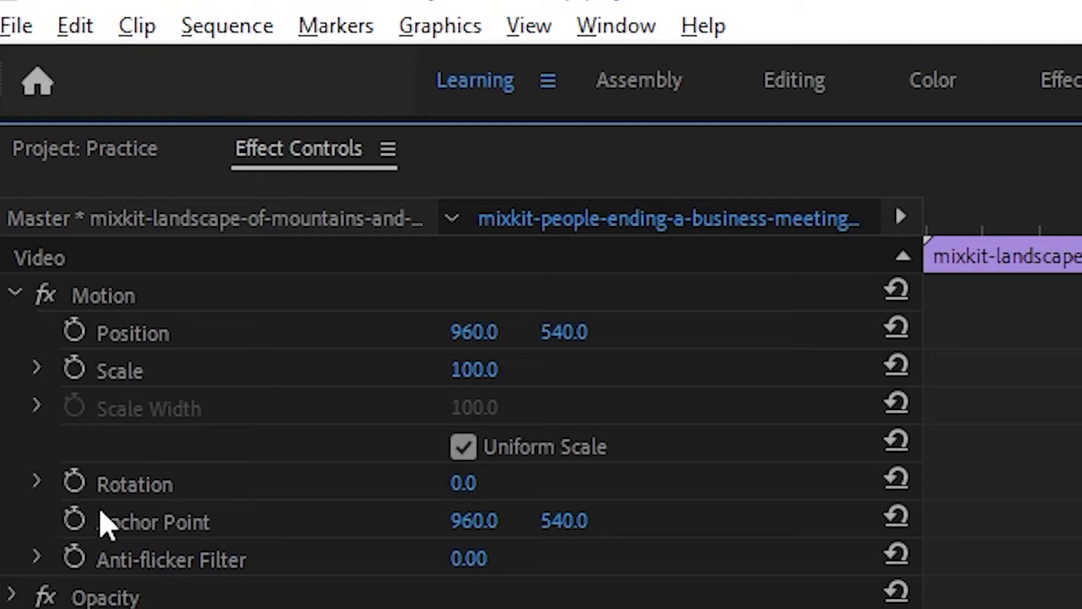
# - Examine the clip's Motion properties: Position, Scale, Rotation, Anchor Point and Anti-flicker Filter, and the Opacity group
pyautogui.click(14, 292)
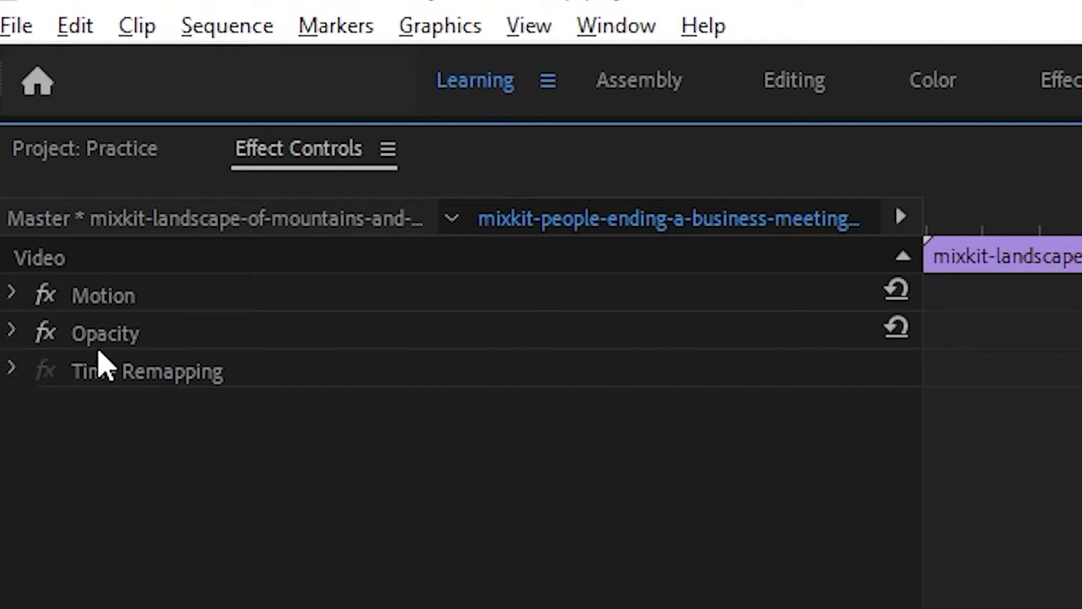
pyautogui.click(12, 298)
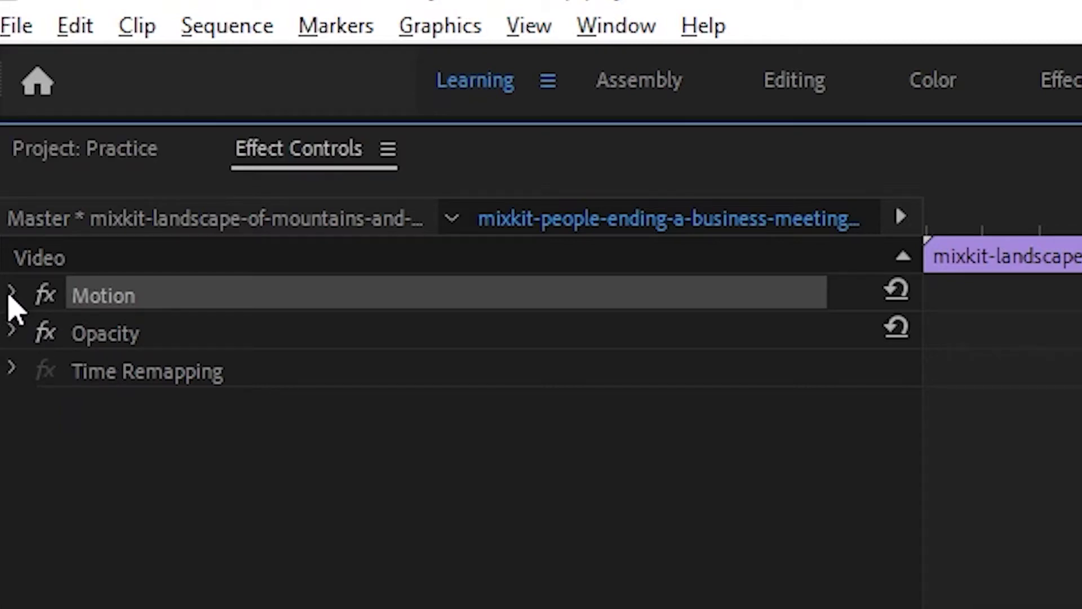
pyautogui.click(13, 298)
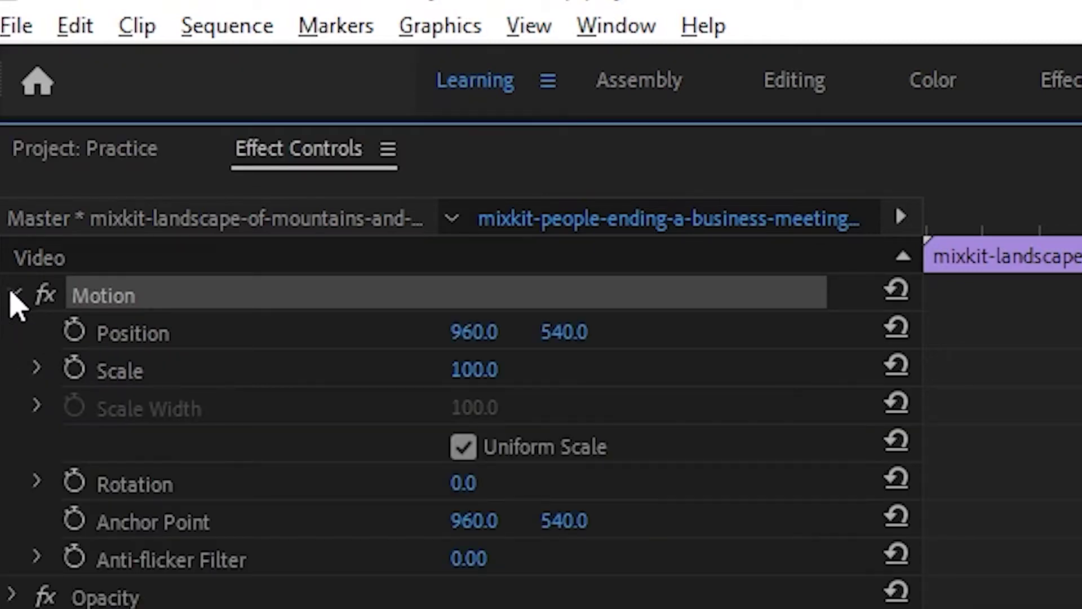
pyautogui.click(134, 345)
pyautogui.click(114, 371)
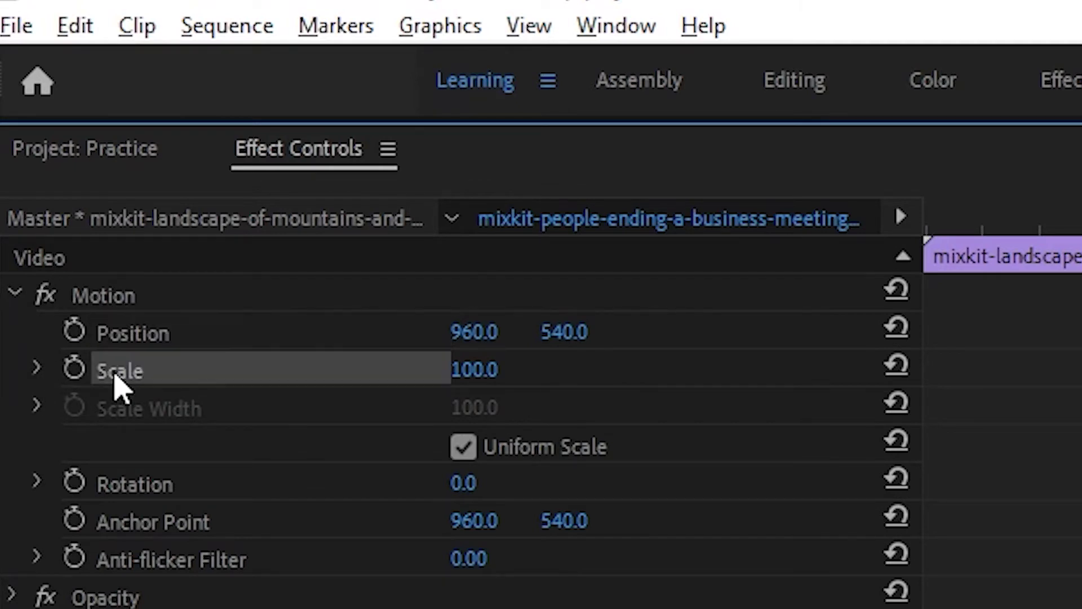
pyautogui.click(140, 500)
pyautogui.click(151, 530)
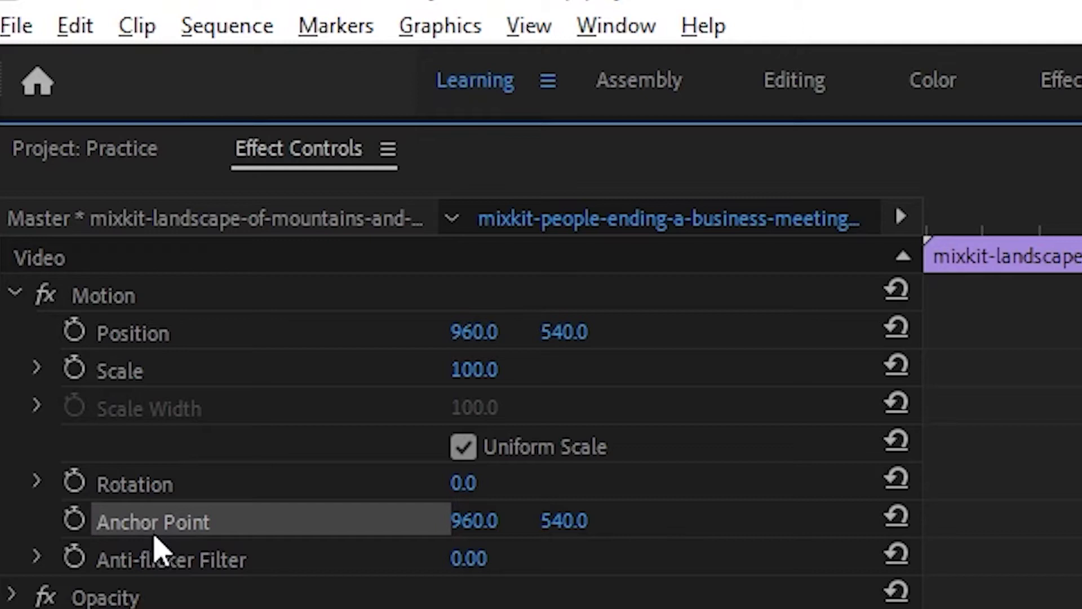
pyautogui.click(178, 564)
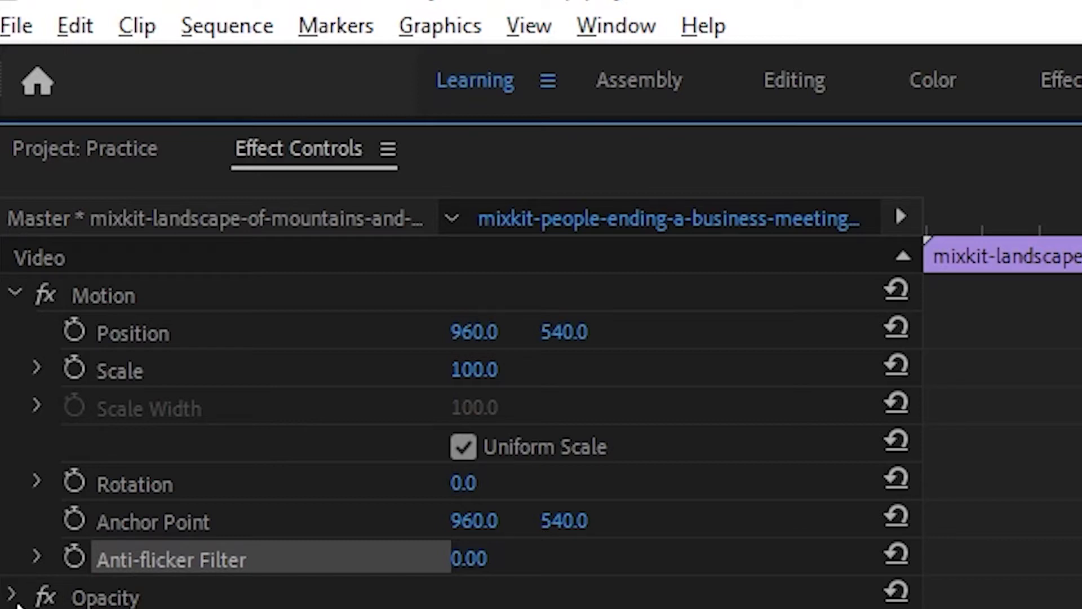
pyautogui.click(8, 299)
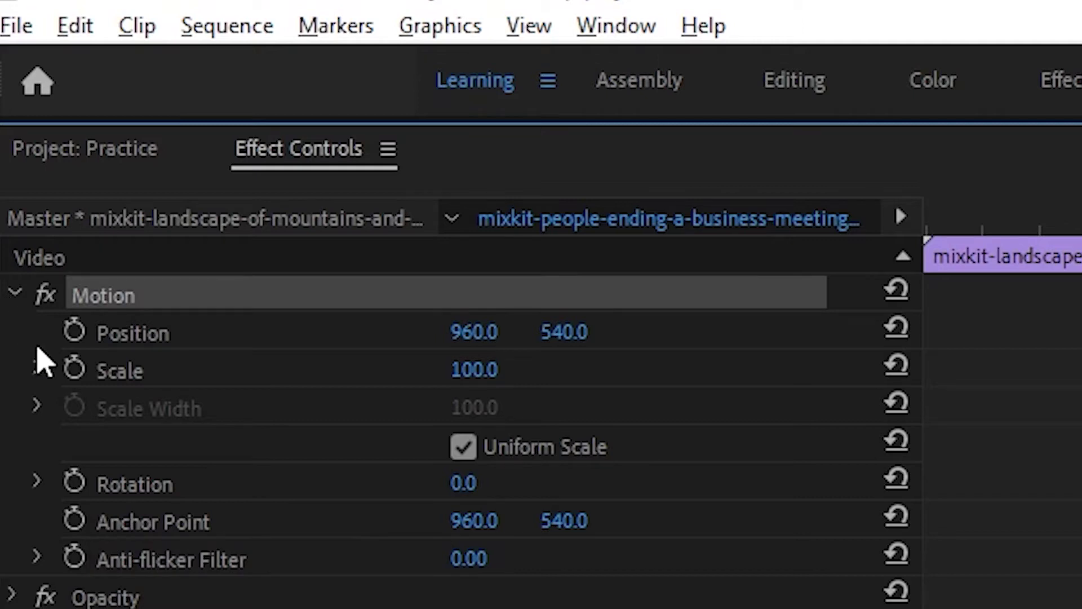
pyautogui.click(12, 296)
pyautogui.click(10, 334)
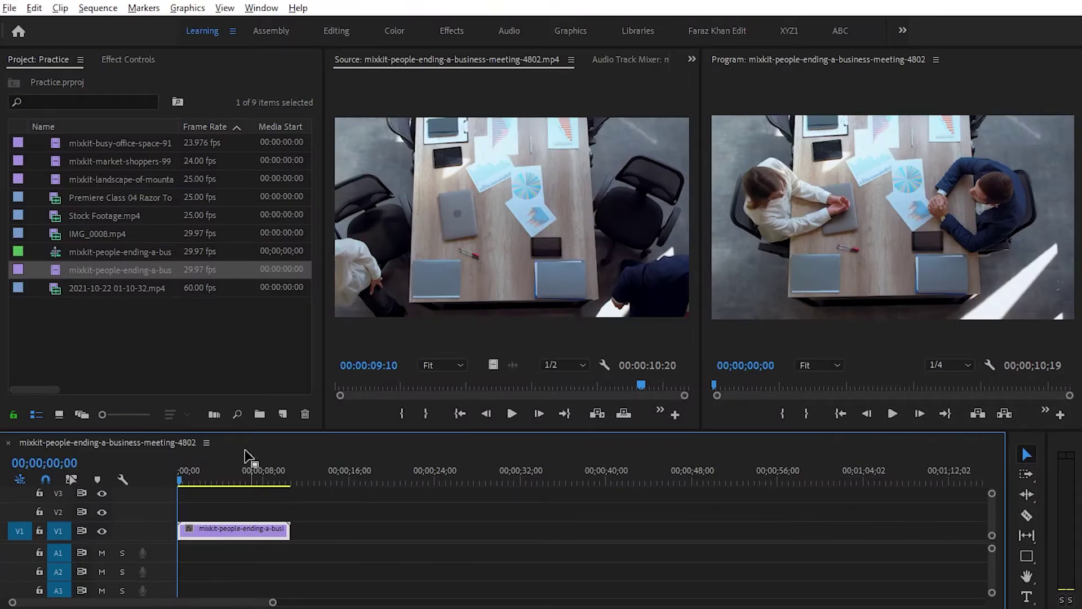
# - Place the playhead at the sequence start, select the business meeting clip on V1 and show its effect controls
pyautogui.moveTo(203, 478); pyautogui.dragTo(153, 479)
pyautogui.click(415, 547)
pyautogui.click(225, 534)
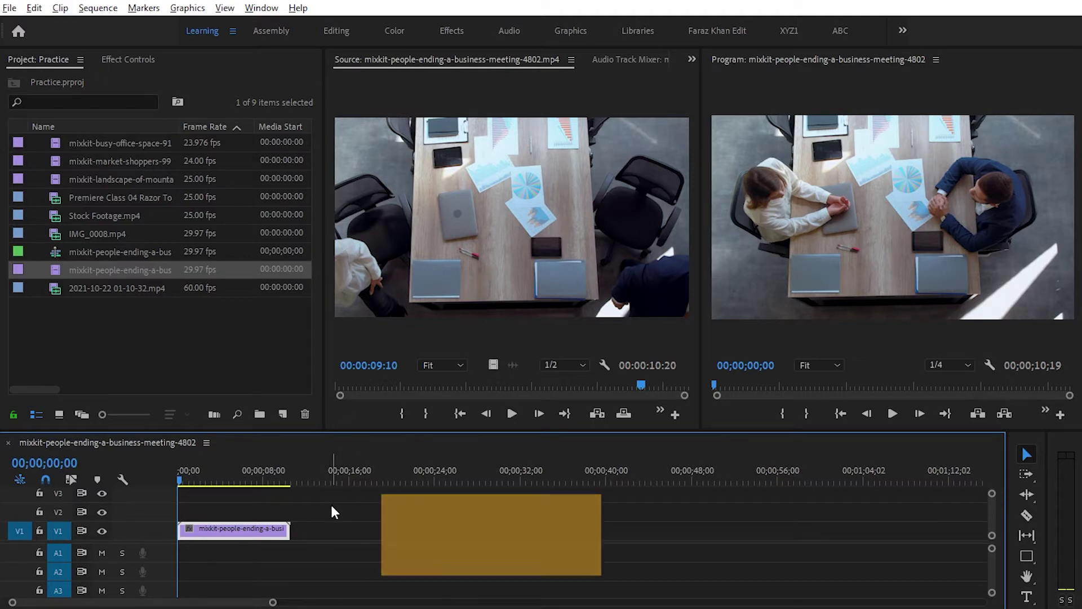
pyautogui.hotkey('shift', '5')
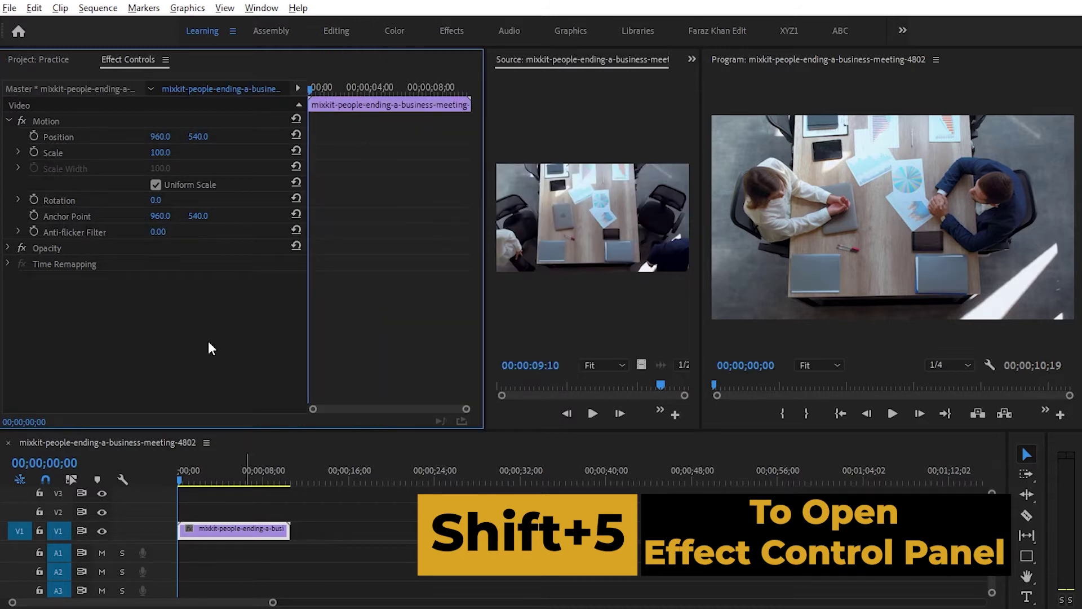
# - Shift the meeting clip horizontally and vertically in the frame, finishing at Position 955, 543
pyautogui.moveTo(159, 138); pyautogui.dragTo(579, 139)
pyautogui.moveTo(198, 137); pyautogui.dragTo(83, 137)
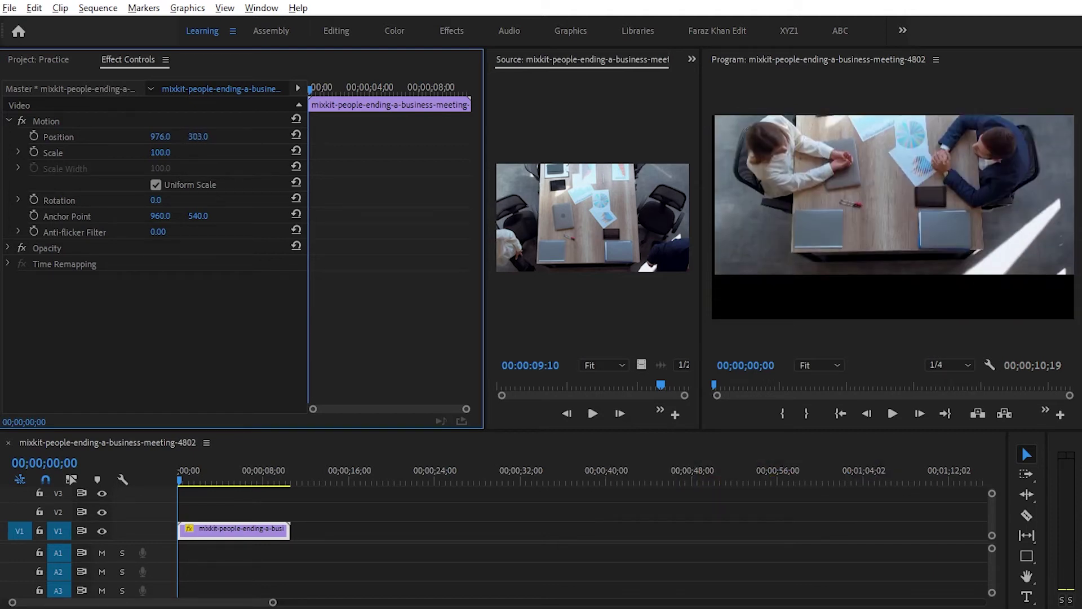
pyautogui.moveTo(188, 137); pyautogui.dragTo(0, 139)
pyautogui.moveTo(160, 137); pyautogui.dragTo(424, 137)
pyautogui.moveTo(199, 138); pyautogui.dragTo(0, 138)
pyautogui.moveTo(237, 138); pyautogui.dragTo(59, 138)
pyautogui.moveTo(201, 139); pyautogui.dragTo(371, 139)
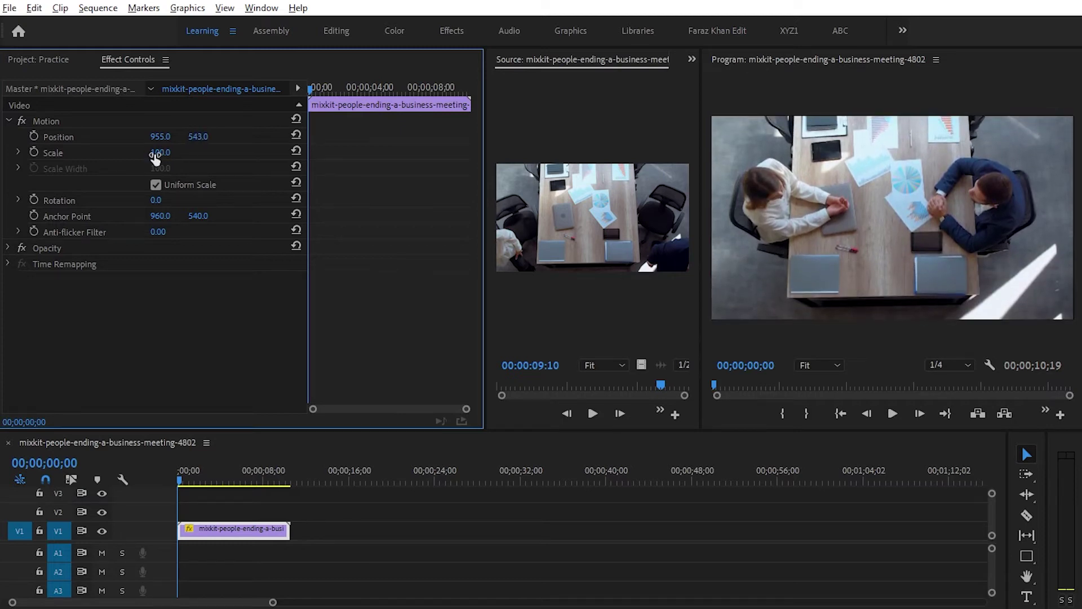
# - Enlarge the meeting clip to a Scale of 472 and reposition it to 641, 1464 to frame the pie chart
pyautogui.moveTo(158, 153); pyautogui.dragTo(241, 153)
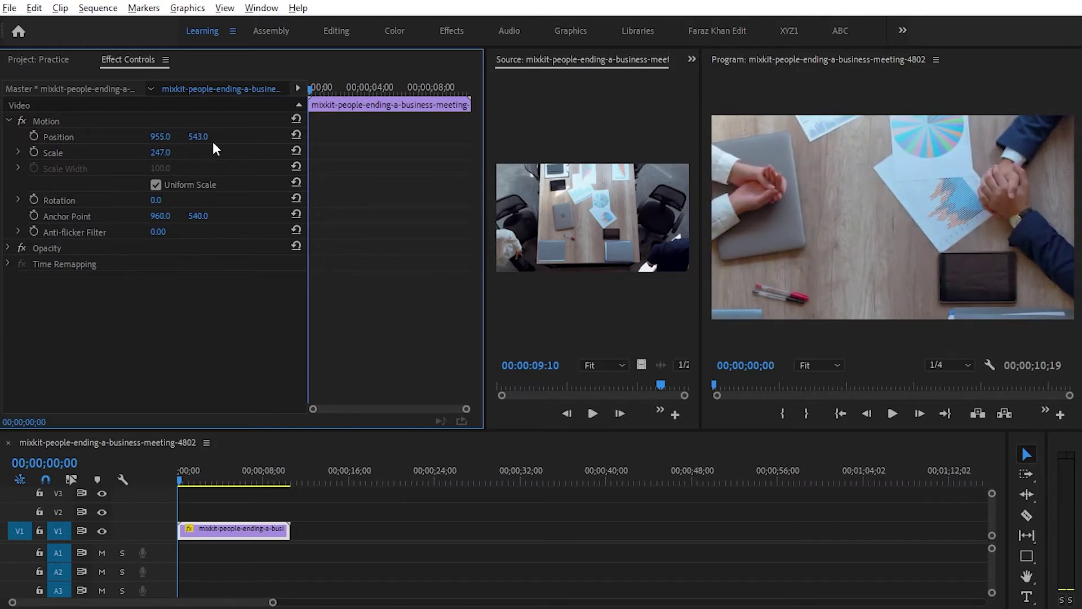
pyautogui.moveTo(159, 152); pyautogui.dragTo(259, 152)
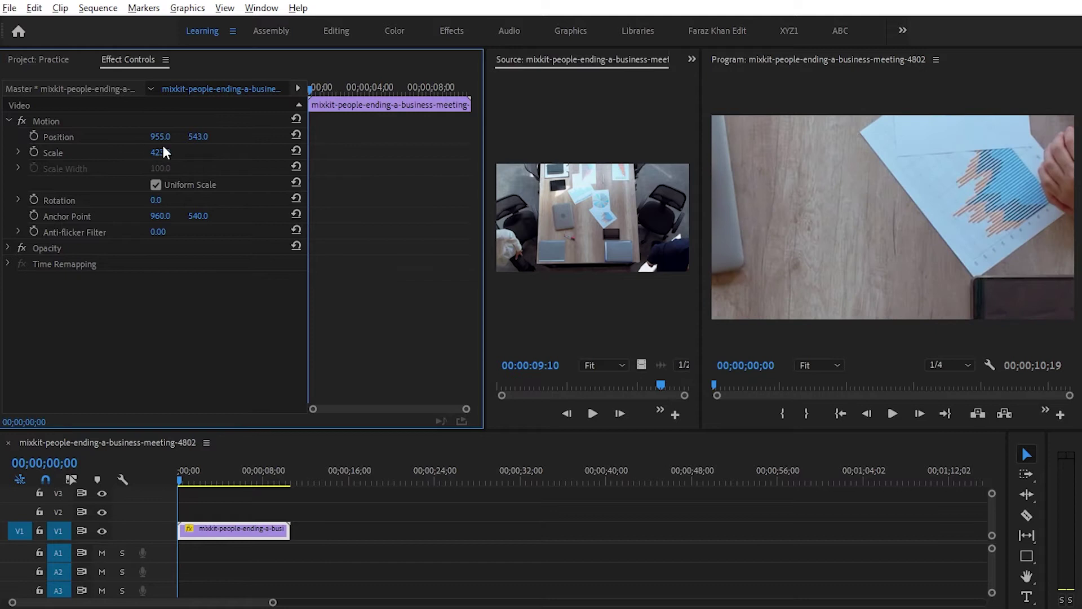
pyautogui.moveTo(158, 137); pyautogui.dragTo(1076, 137)
pyautogui.moveTo(196, 138); pyautogui.dragTo(439, 138)
pyautogui.moveTo(162, 139); pyautogui.dragTo(3, 139)
pyautogui.moveTo(198, 138); pyautogui.dragTo(573, 114)
pyautogui.moveTo(162, 153); pyautogui.dragTo(239, 138)
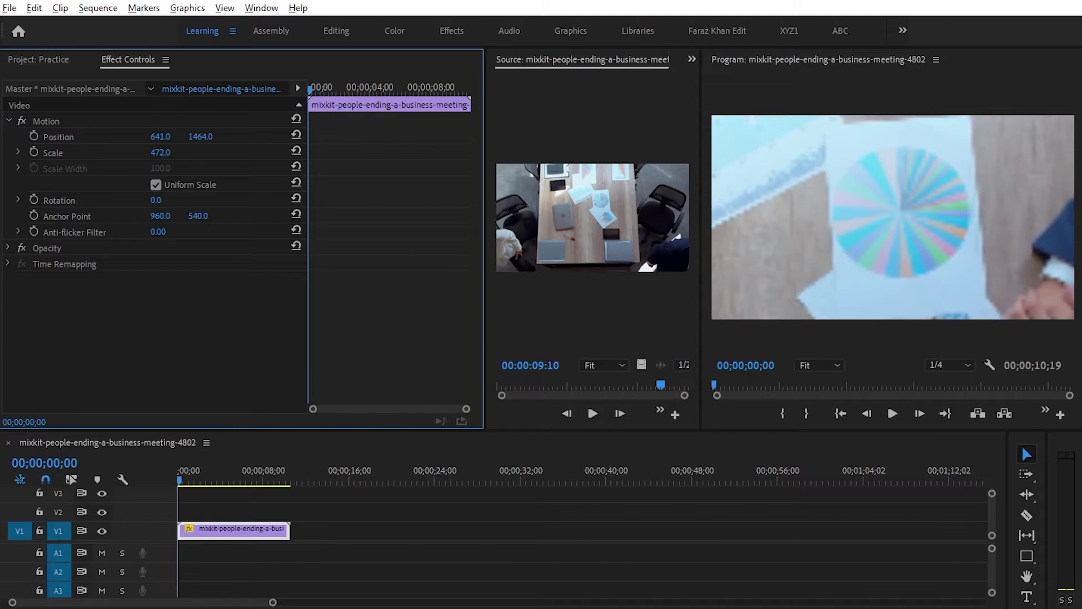
# - Enlarge the Program monitor by shrinking the Source monitor, and restore the space between them
pyautogui.moveTo(700, 357); pyautogui.dragTo(360, 359)
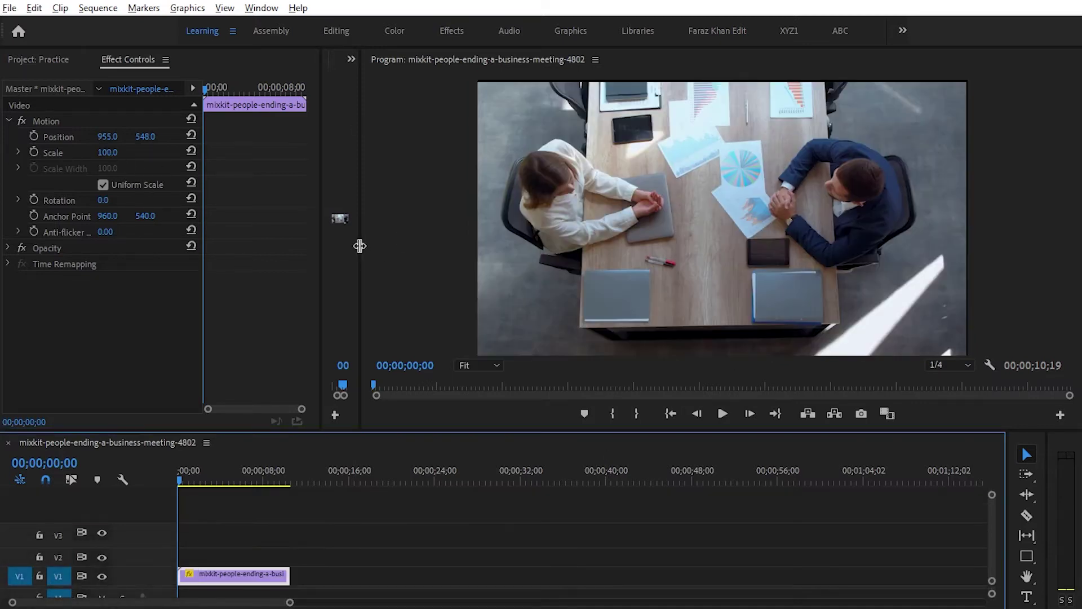
pyautogui.moveTo(360, 244); pyautogui.dragTo(657, 221)
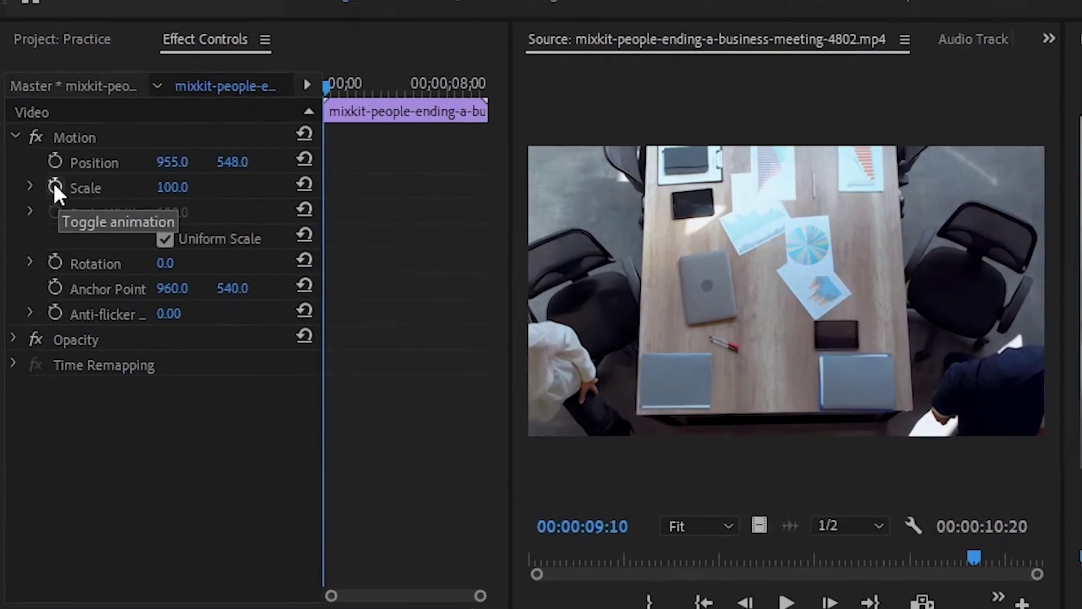
# - Enable Scale animation at the clip's start and add a second Scale keyframe slightly past the clip's midpoint
pyautogui.click(34, 153)
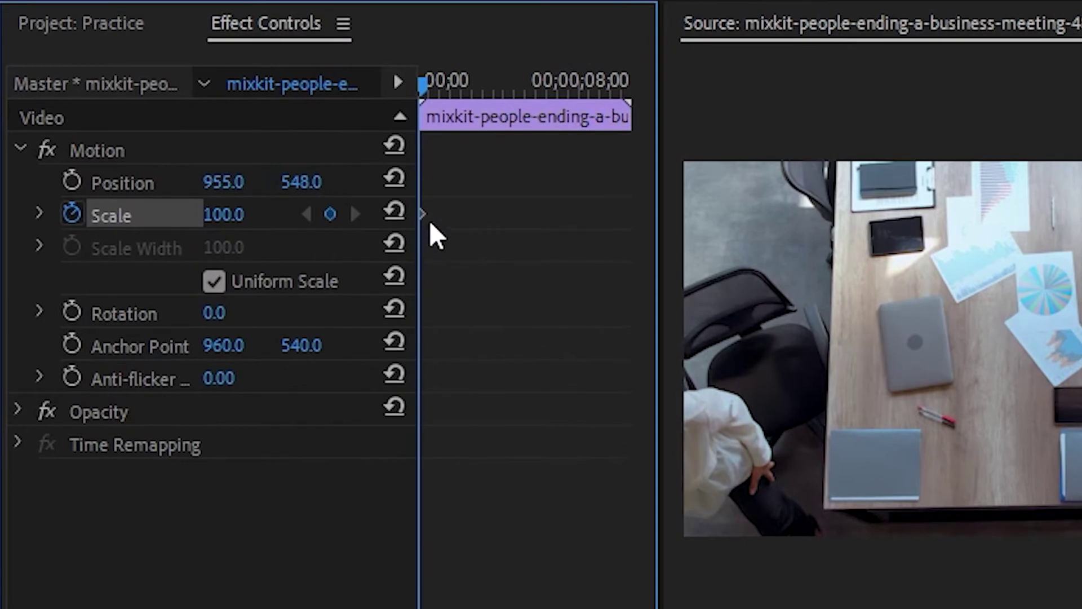
pyautogui.press('`')
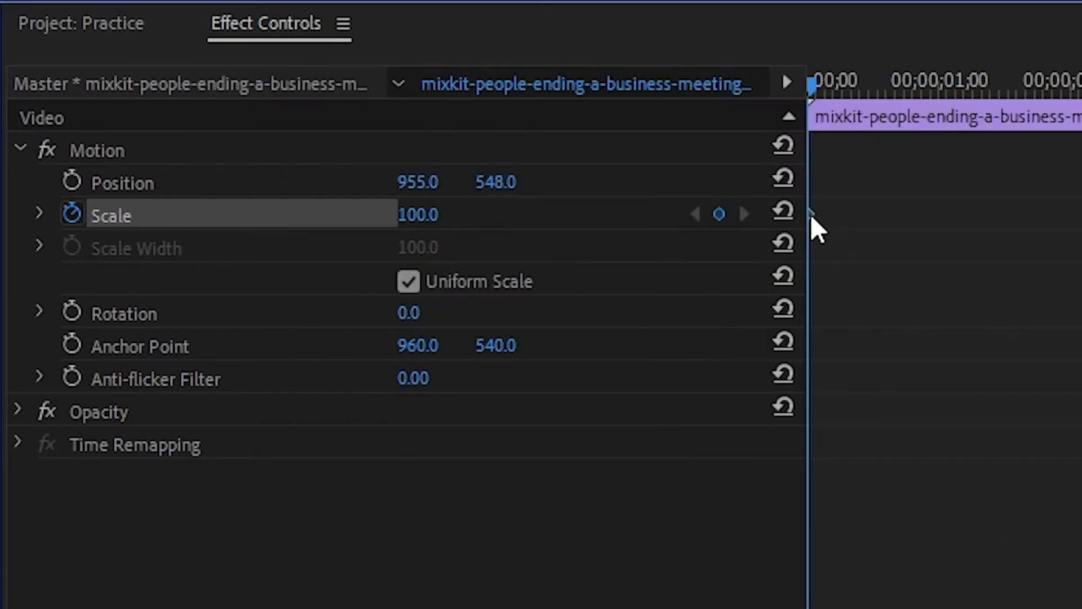
pyautogui.press('`')
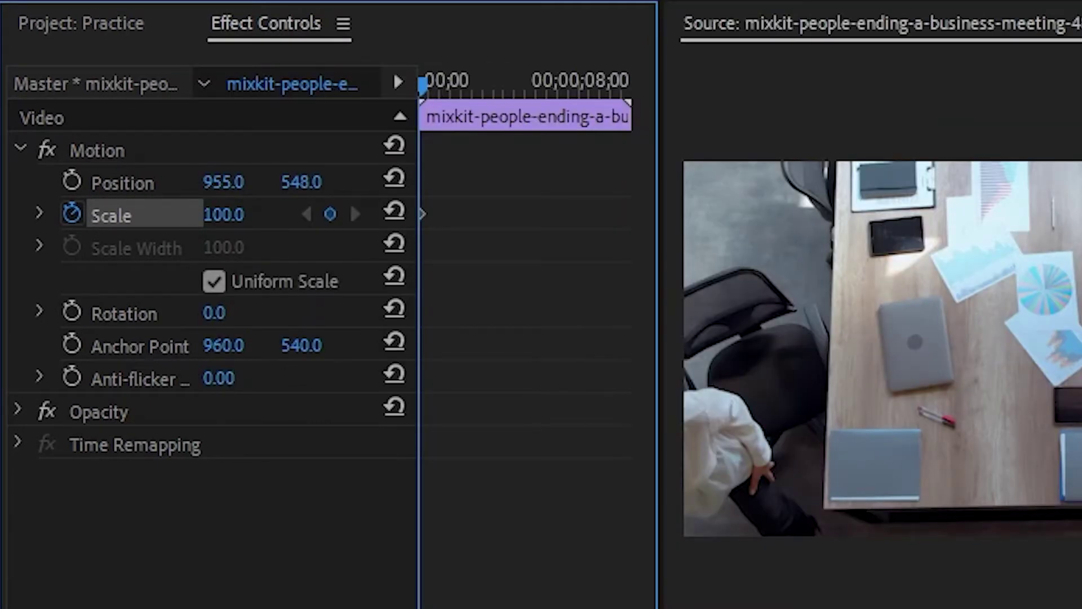
pyautogui.moveTo(423, 86); pyautogui.dragTo(539, 86)
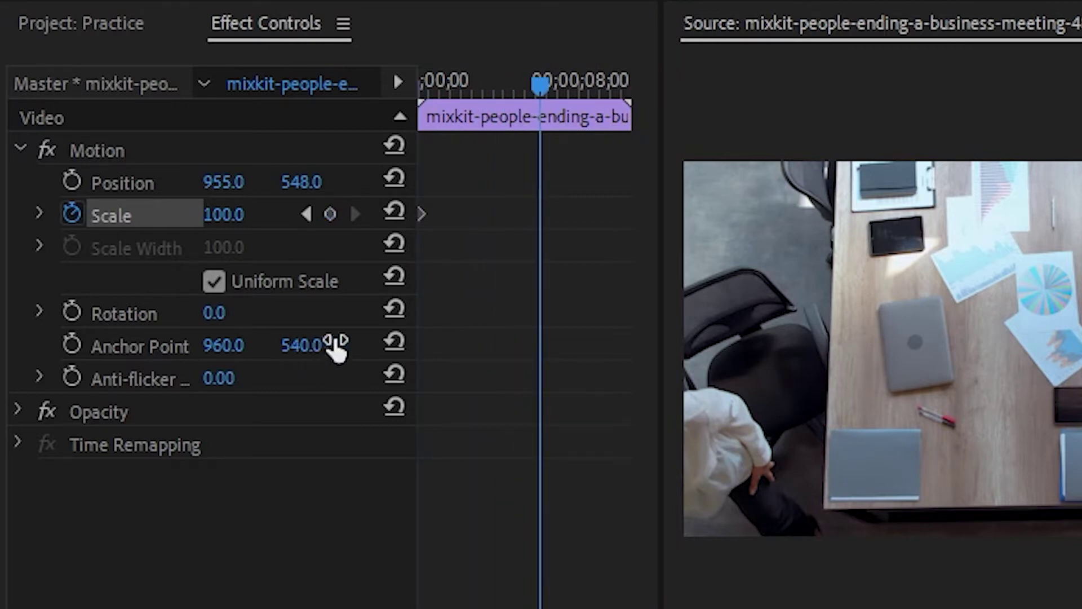
pyautogui.click(331, 214)
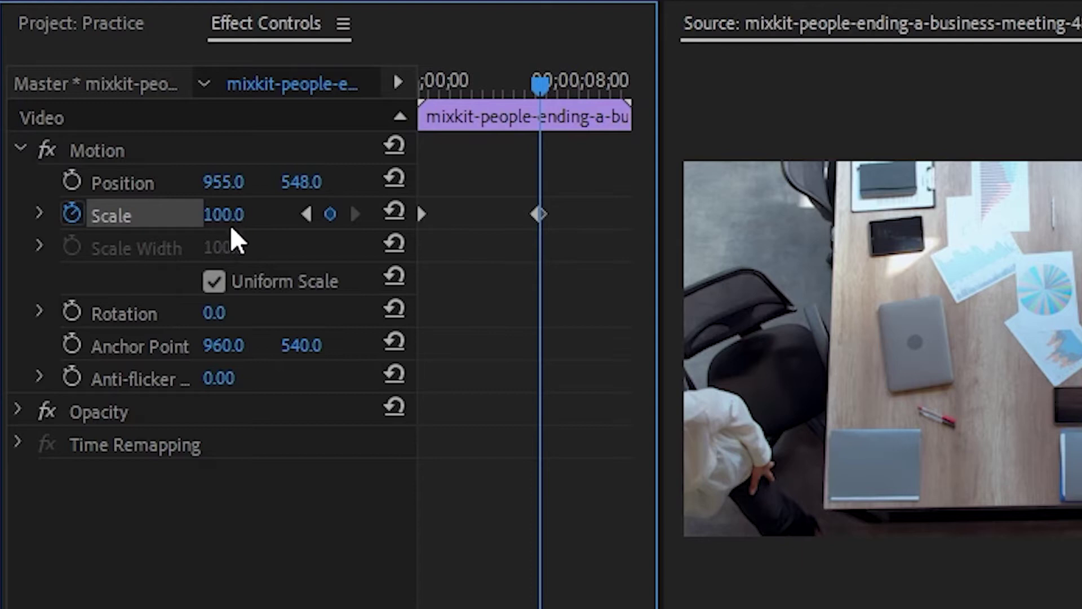
# - Scrub through the Scale animation and set the second Scale keyframe to 110
pyautogui.moveTo(435, 82); pyautogui.dragTo(349, 107)
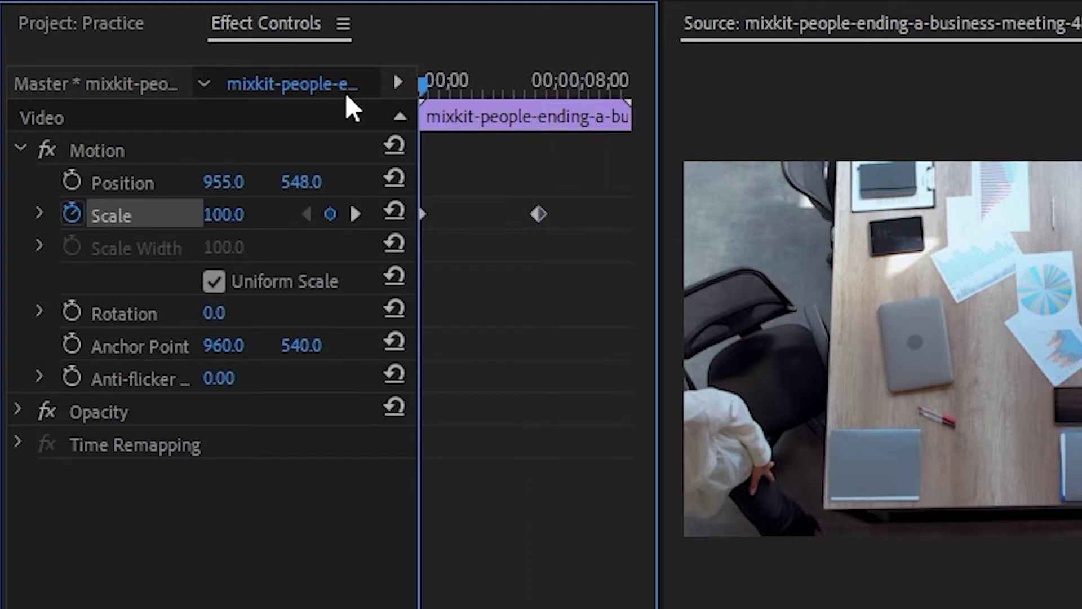
pyautogui.moveTo(503, 82)
pyautogui.mouseDown()
pyautogui.moveTo(550, 80)
pyautogui.moveTo(505, 81)
pyautogui.mouseUp()
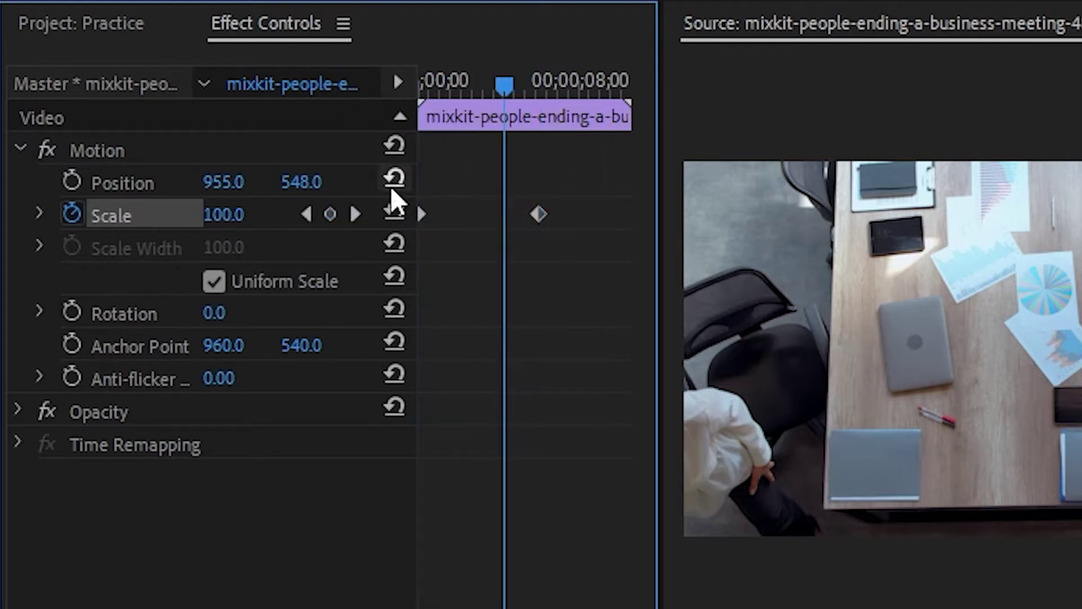
pyautogui.click(355, 214)
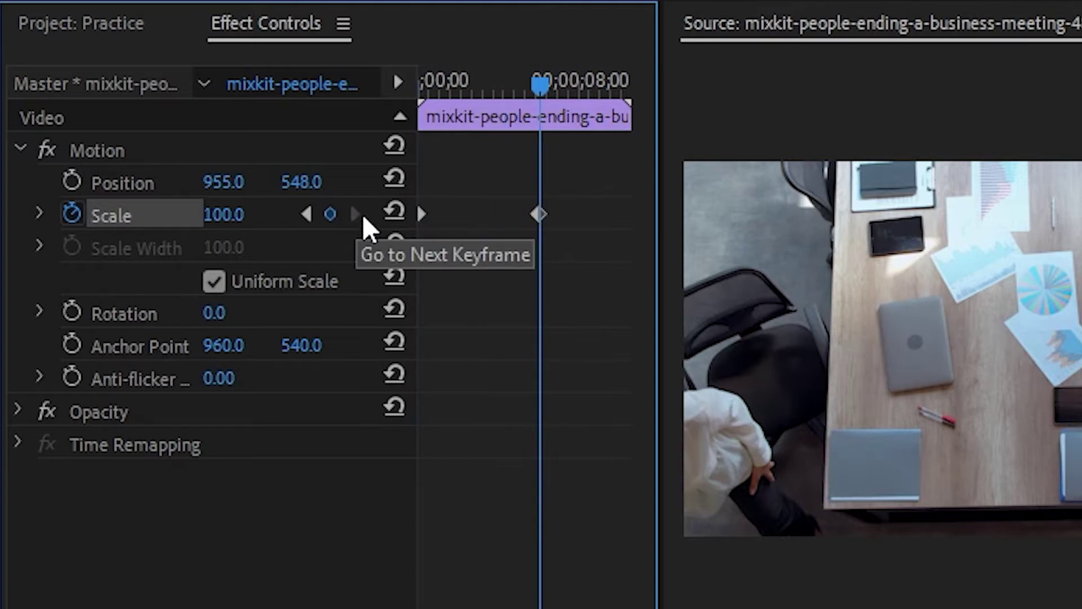
pyautogui.click(222, 217)
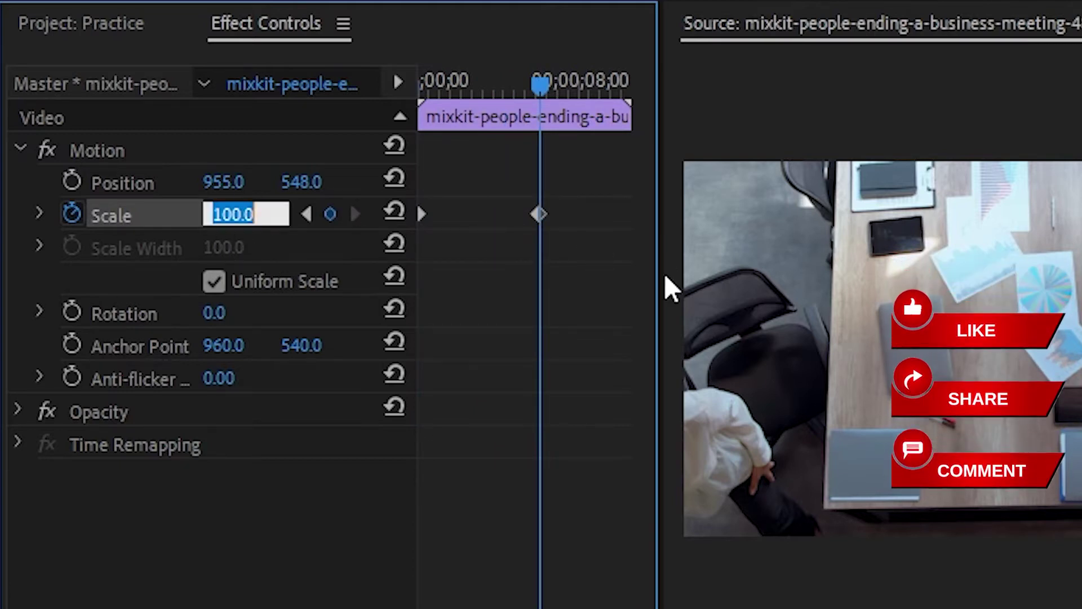
pyautogui.write('110')
pyautogui.press('Return')
# - Play the Scale zoom-in on the meeting clip, return to the clip's start and scrub through it
pyautogui.click(252, 507)
pyautogui.press('space')
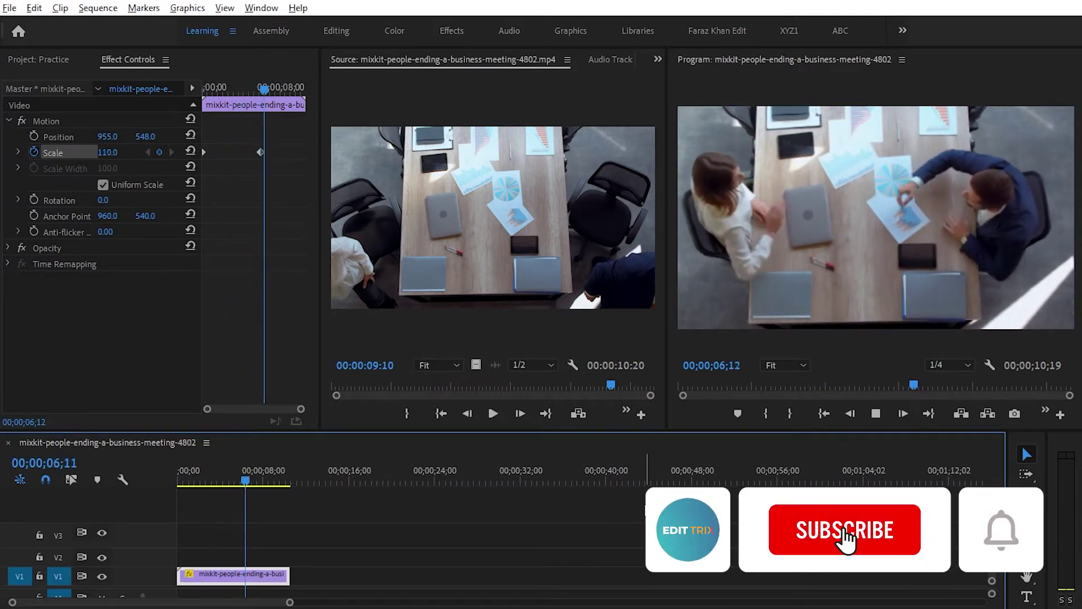
pyautogui.moveTo(228, 96); pyautogui.dragTo(184, 95)
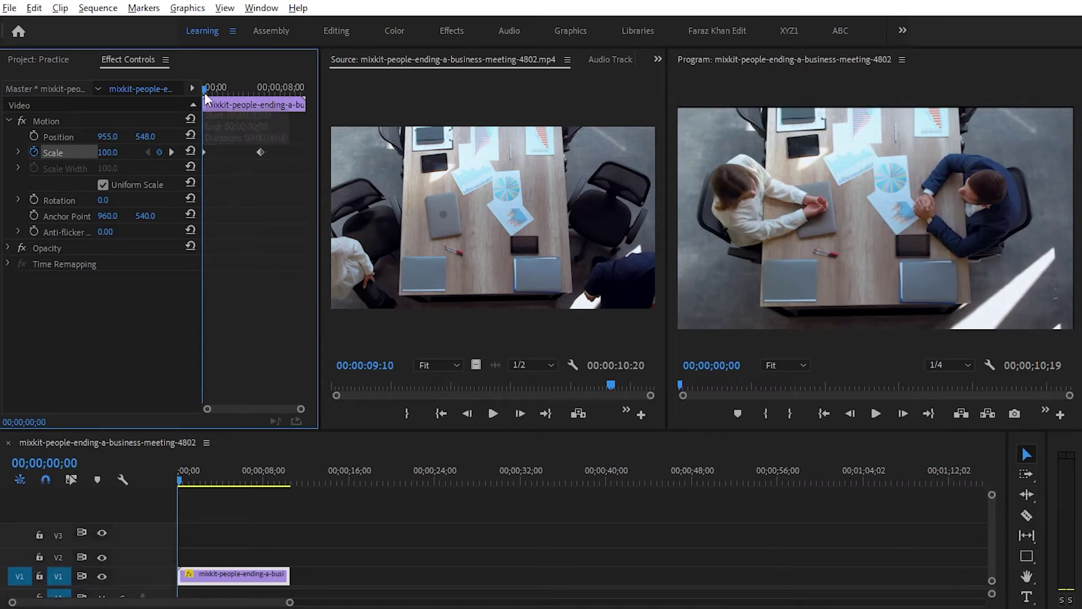
pyautogui.moveTo(206, 89); pyautogui.dragTo(247, 92)
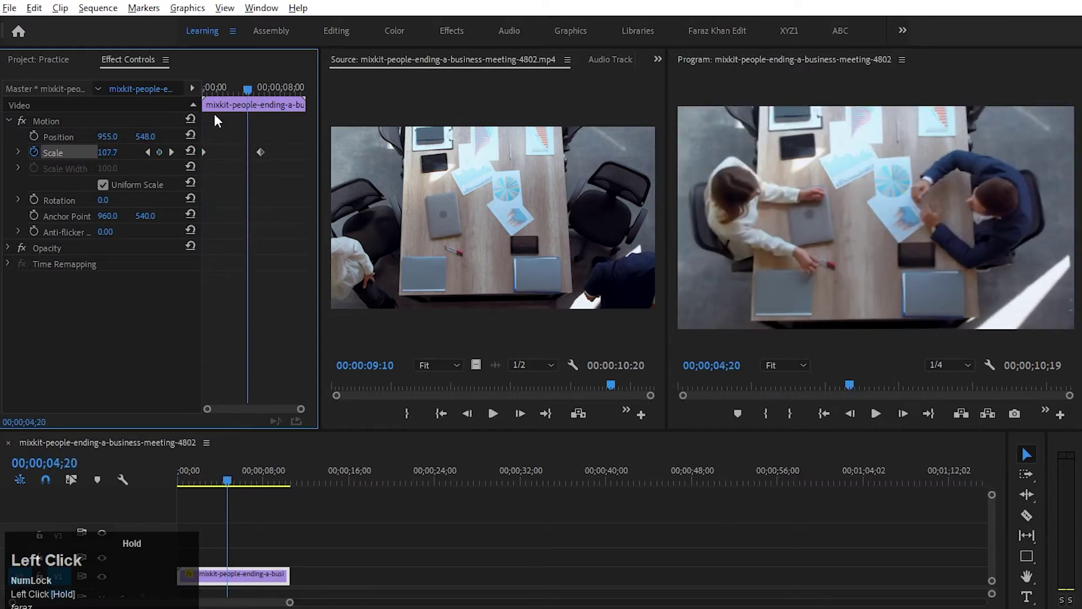
# - Go to the second Scale keyframe and set its value to 85
pyautogui.click(174, 151)
pyautogui.click(107, 152)
pyautogui.write('85')
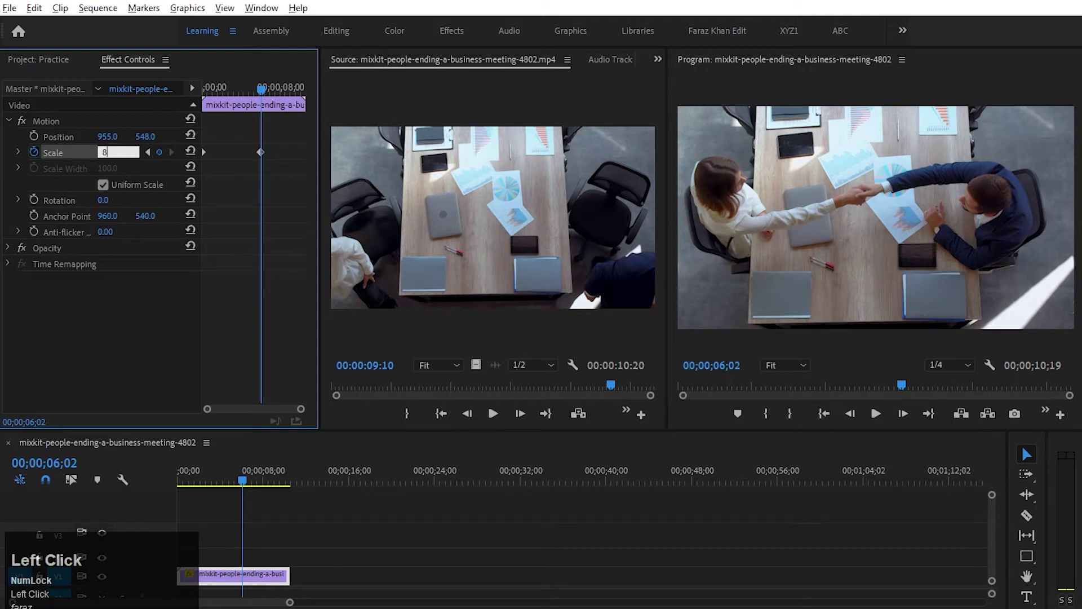
pyautogui.press('Return')
# - Play the scale-down animation from the clip's start and return to the first frame
pyautogui.moveTo(242, 481); pyautogui.dragTo(135, 506)
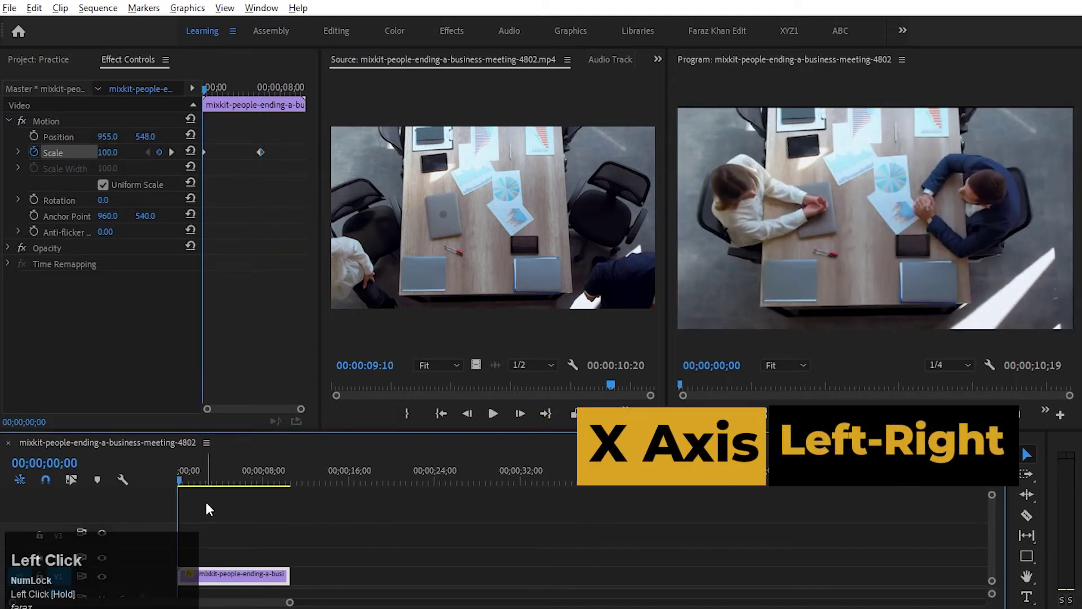
pyautogui.press('space')
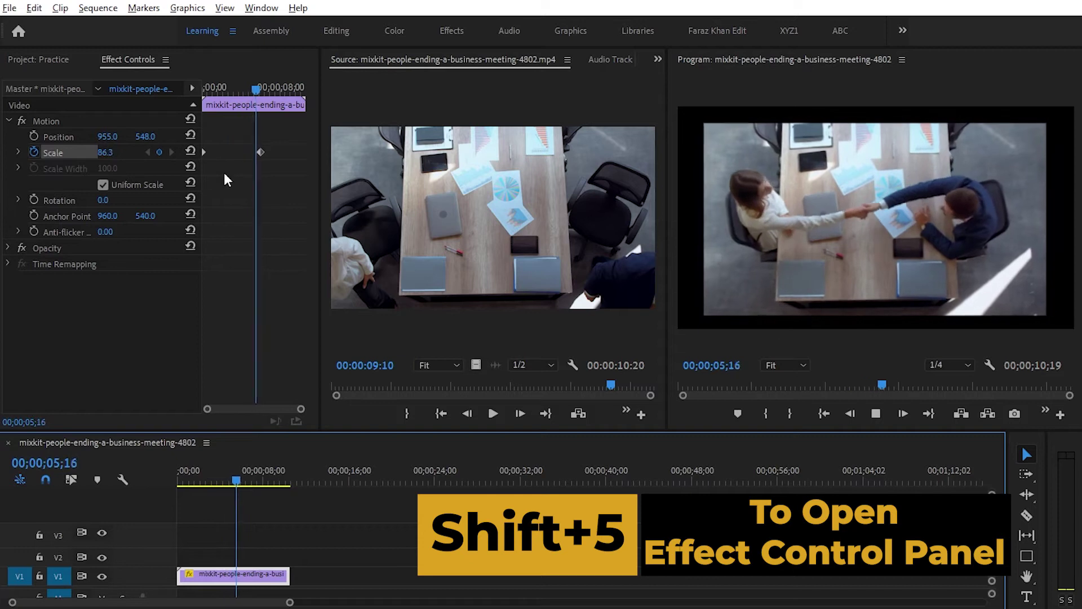
pyautogui.moveTo(242, 89); pyautogui.dragTo(171, 83)
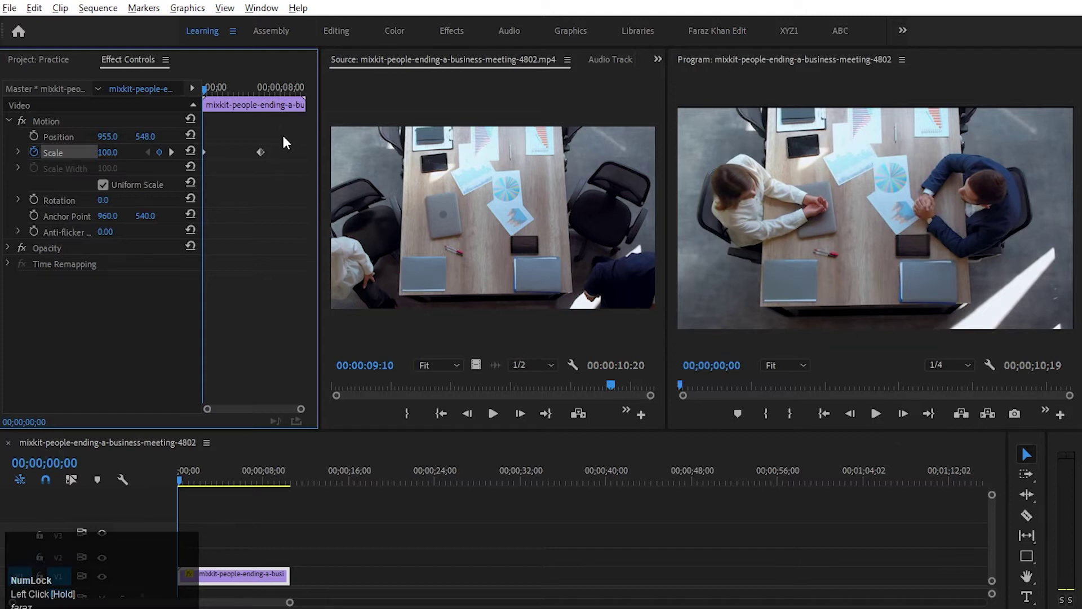
# - Turn off Scale animation on the meeting clip, deleting its existing keyframes
pyautogui.click(34, 152)
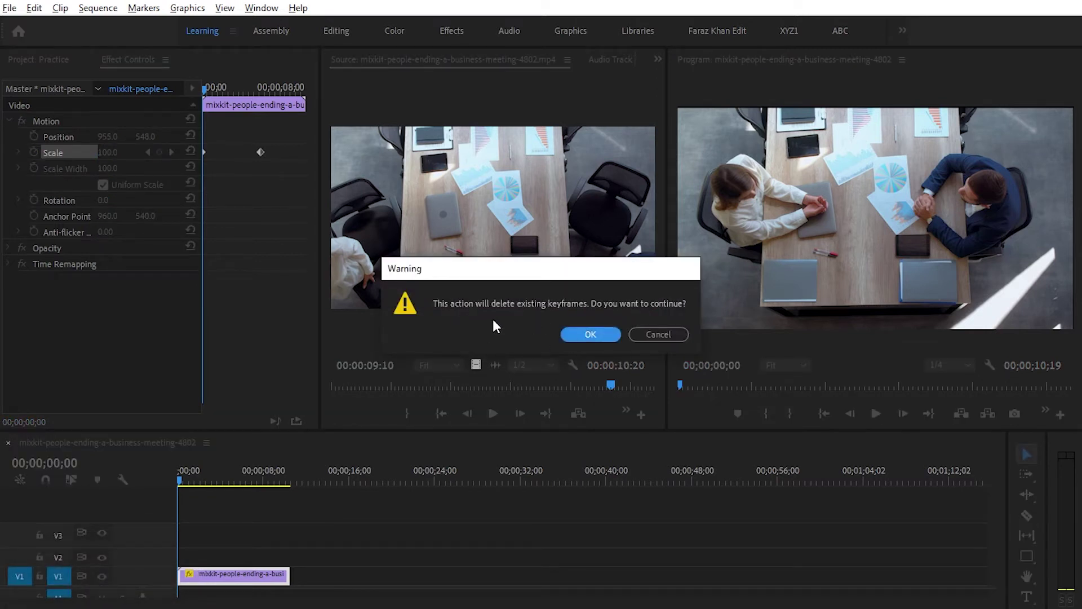
pyautogui.click(591, 334)
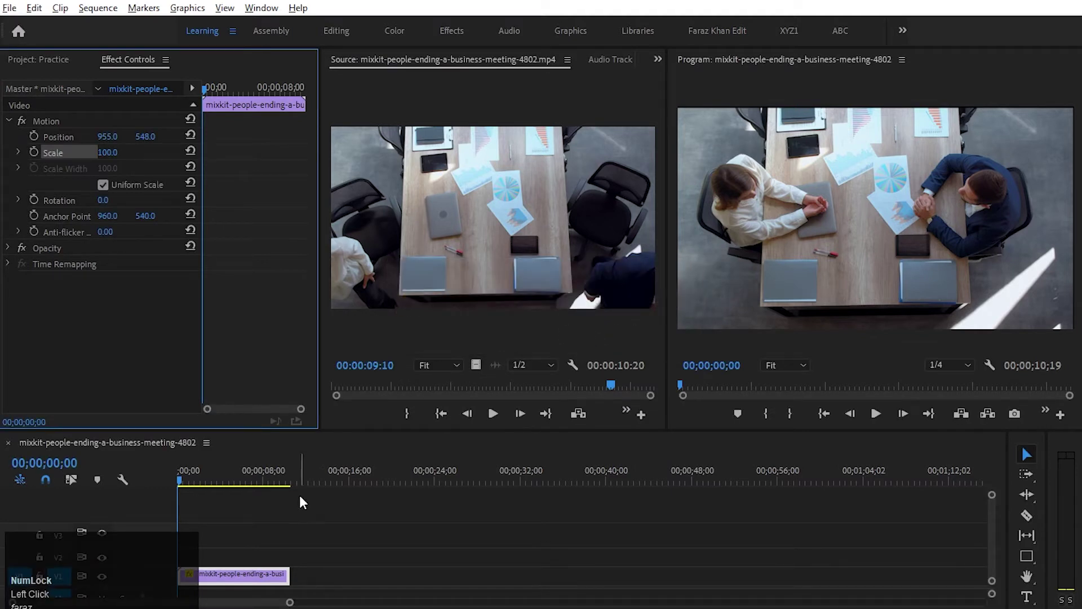
pyautogui.press('space')
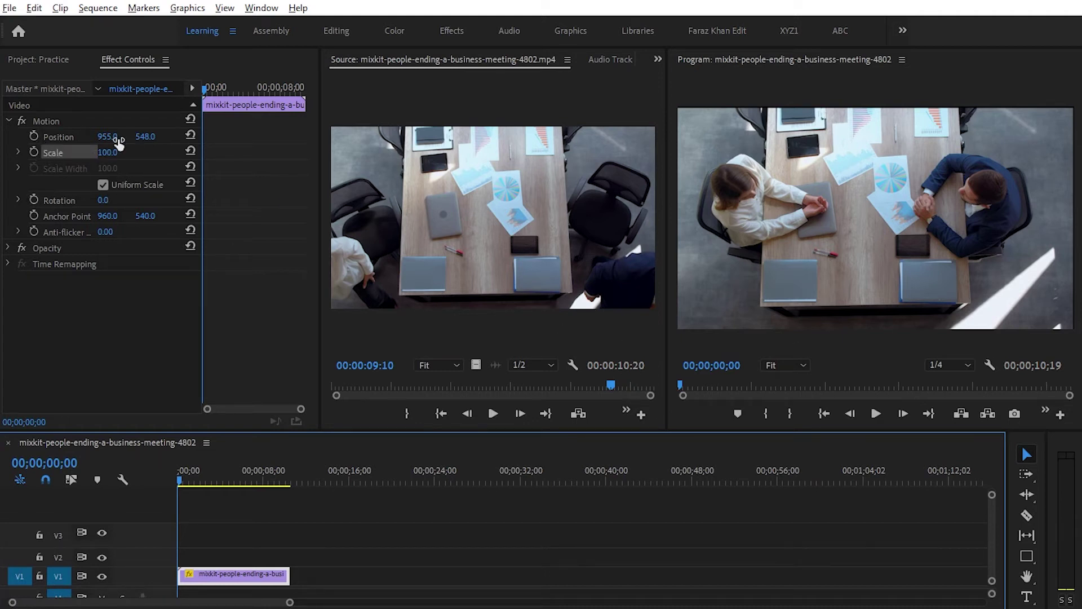
# - Move the meeting clip out of frame to Position -1096, 548 and enable Position animation at the clip's start
pyautogui.moveTo(112, 139); pyautogui.dragTo(11, 138)
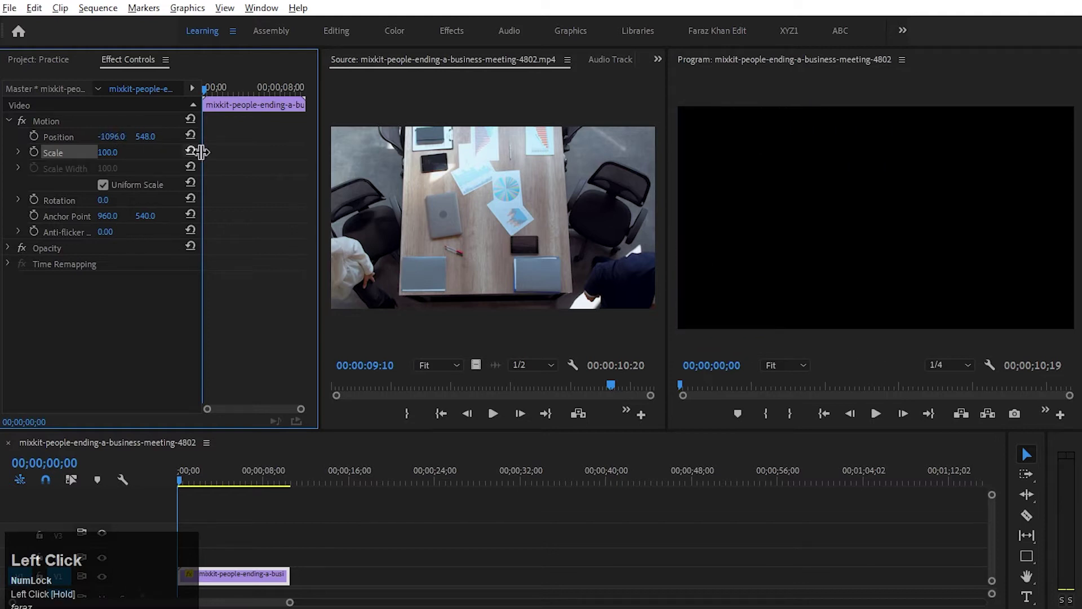
pyautogui.click(34, 136)
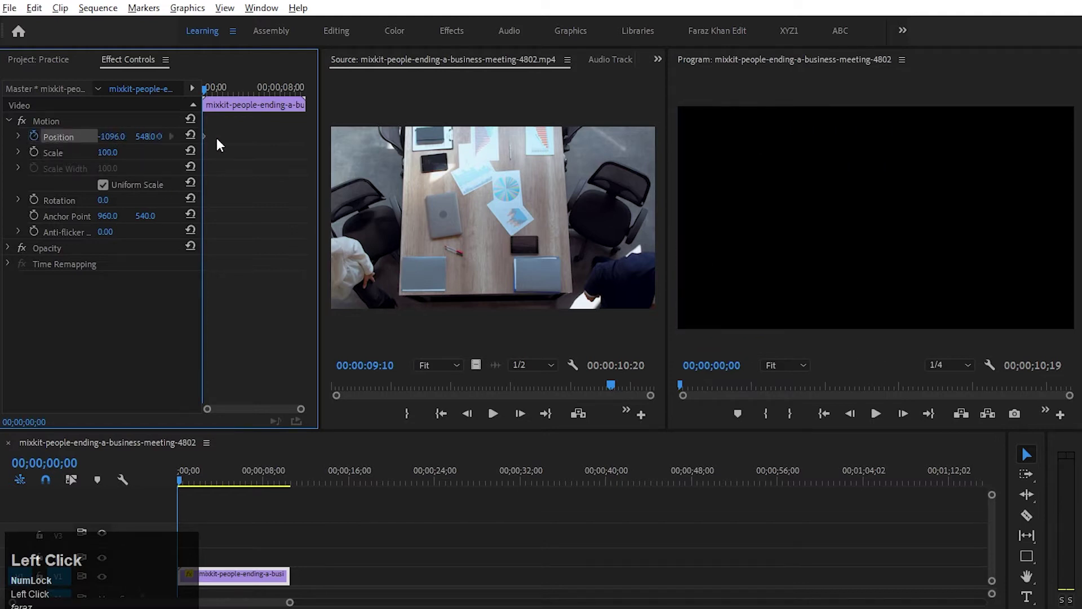
pyautogui.moveTo(211, 91); pyautogui.dragTo(225, 91)
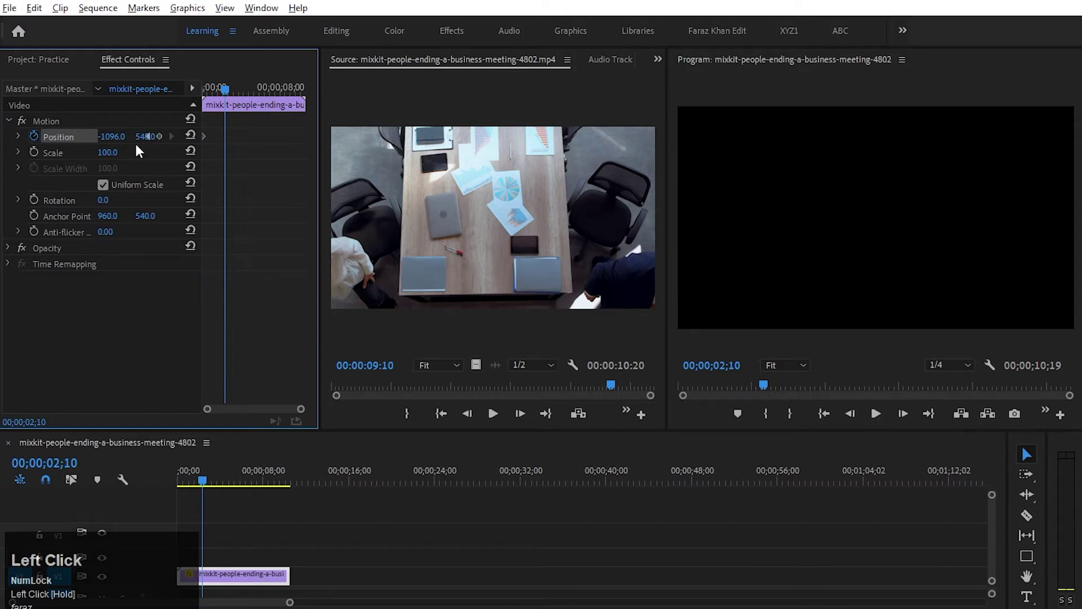
# - Widen the effect property column and bring the meeting clip back into frame at Position 972, 548
pyautogui.click(114, 138)
pyautogui.click(151, 137)
pyautogui.click(171, 153)
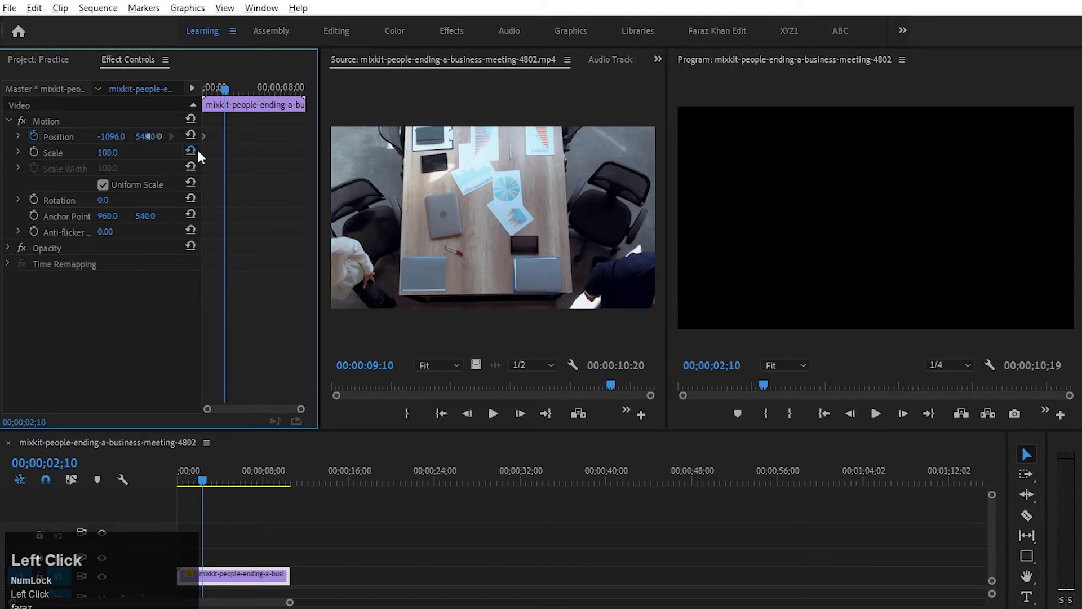
pyautogui.moveTo(202, 149); pyautogui.dragTo(251, 150)
pyautogui.click(209, 137)
pyautogui.moveTo(130, 139); pyautogui.dragTo(1, 509)
# - Play the first seconds of the meeting clip to check its Position animation
pyautogui.moveTo(191, 478); pyautogui.dragTo(100, 474)
pyautogui.press('space')
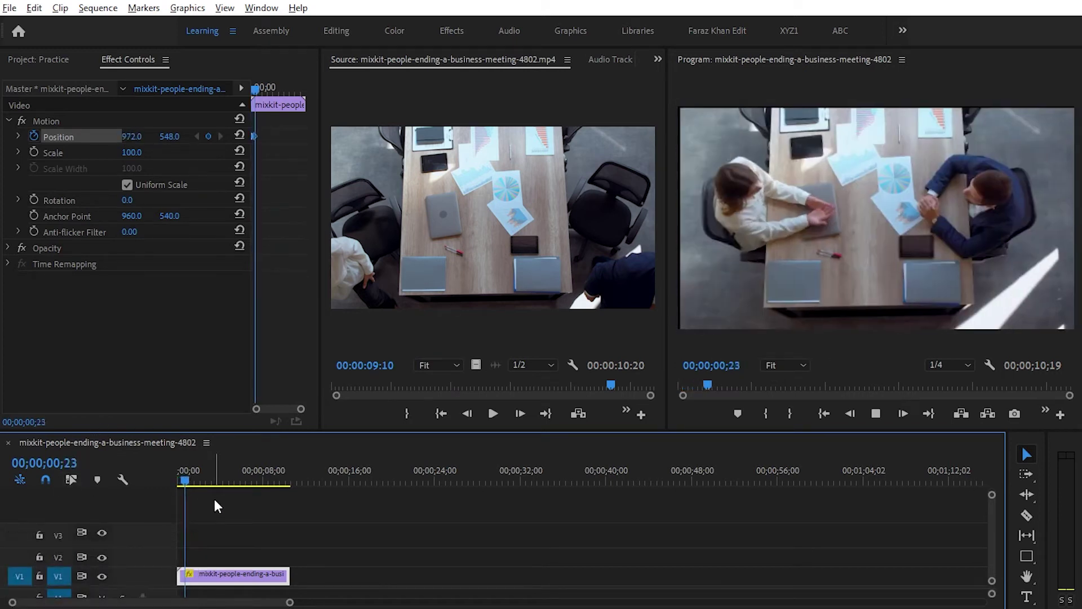
pyautogui.press('space')
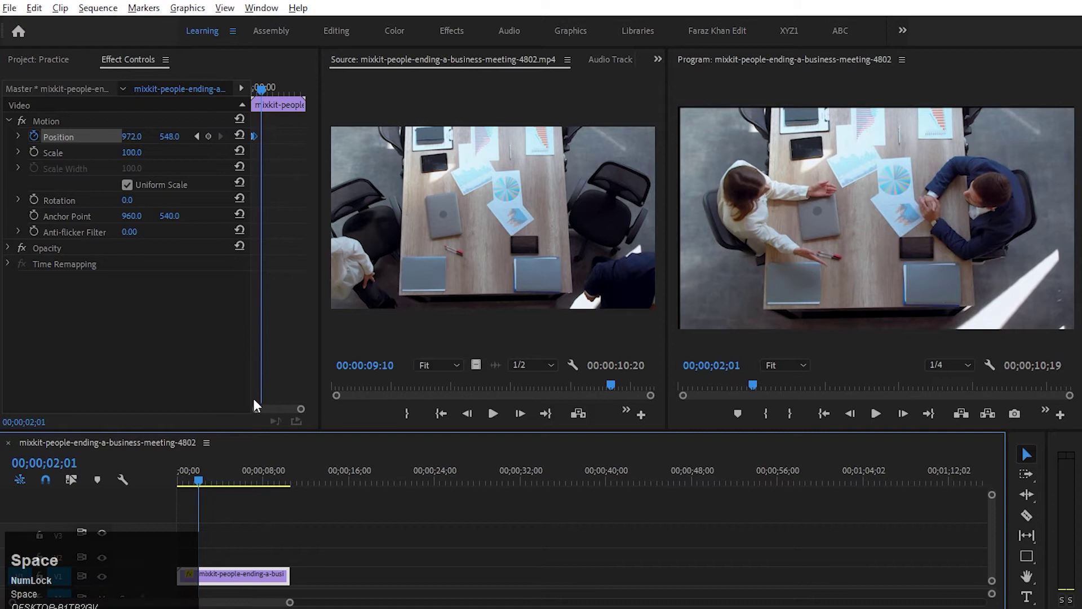
# - Turn off Position animation on the meeting clip, deleting its keyframes
pyautogui.click(245, 560)
pyautogui.click(245, 570)
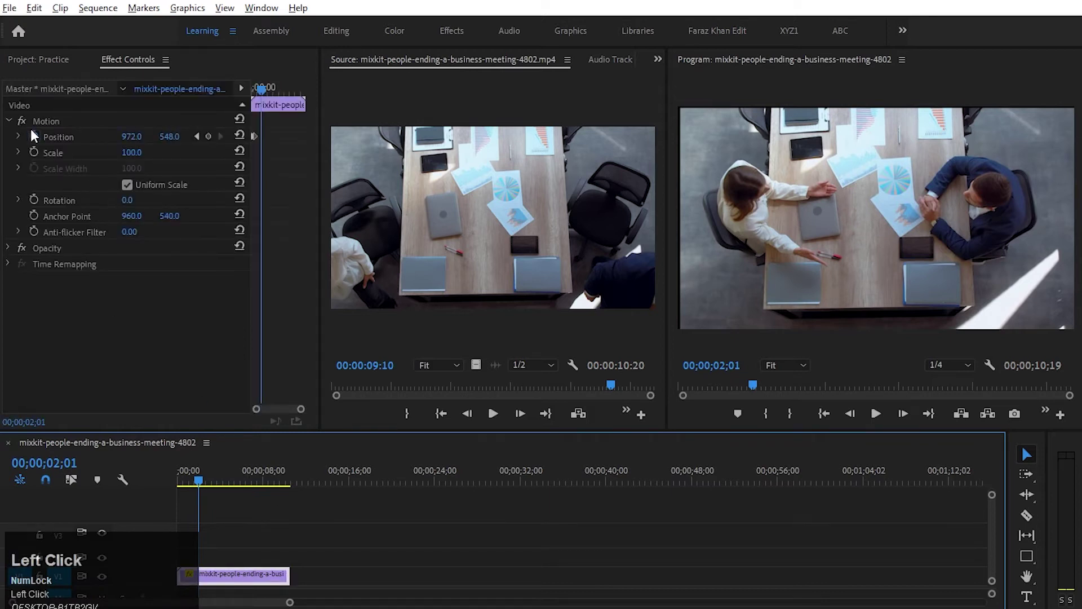
pyautogui.click(32, 135)
pyautogui.click(589, 335)
# - Open Premiere Class 04 Razor Tool.mp4 from the project and place it on track V2 at the sequence start
pyautogui.click(38, 61)
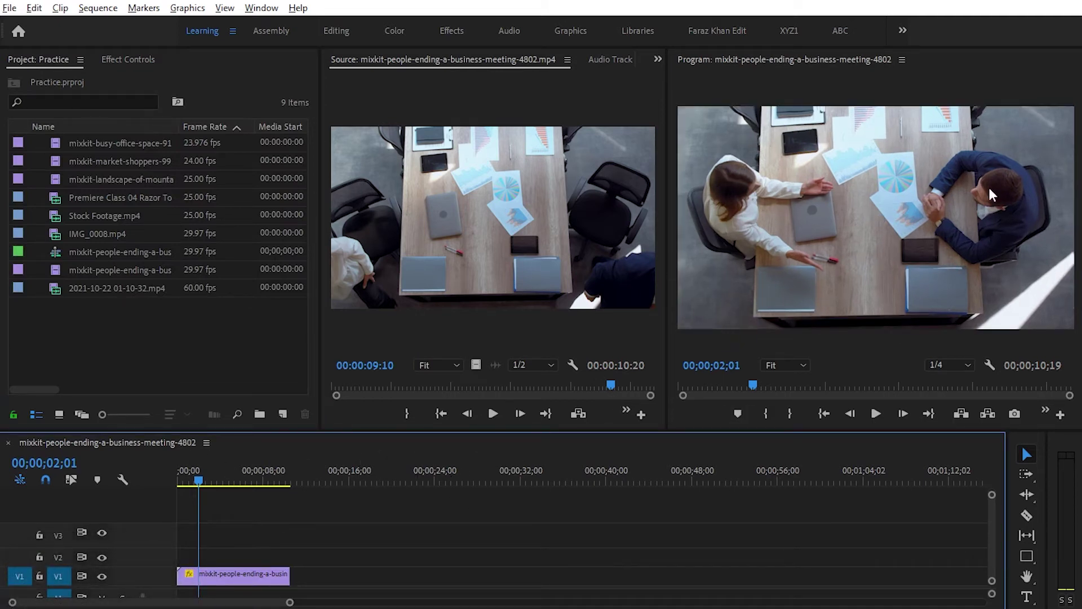
pyautogui.doubleClick(121, 195)
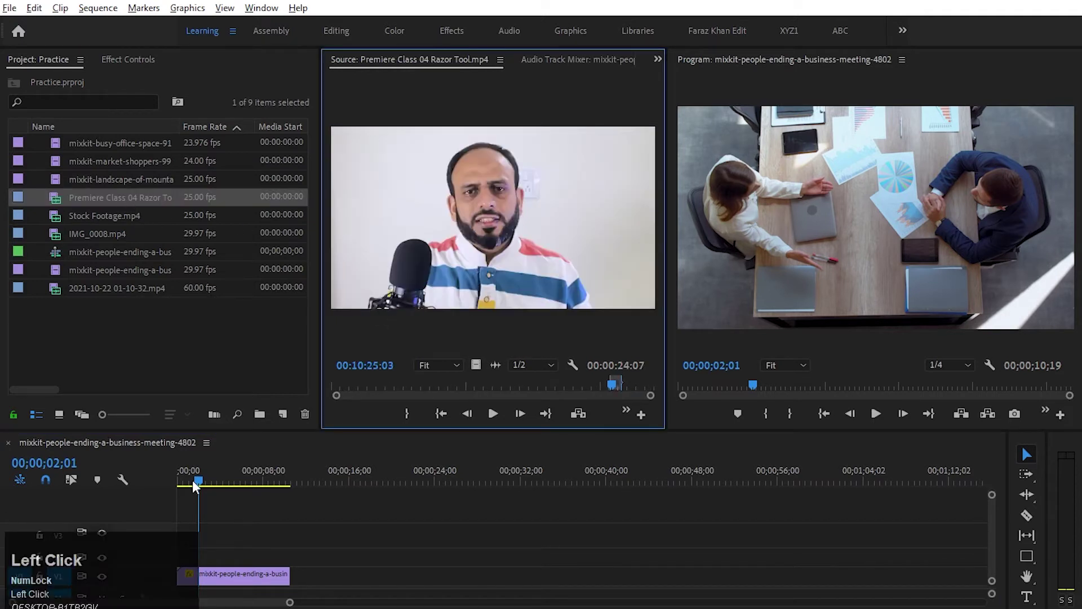
pyautogui.moveTo(499, 250); pyautogui.dragTo(182, 554)
# - Delete the meeting clip from track V1
pyautogui.click(239, 578)
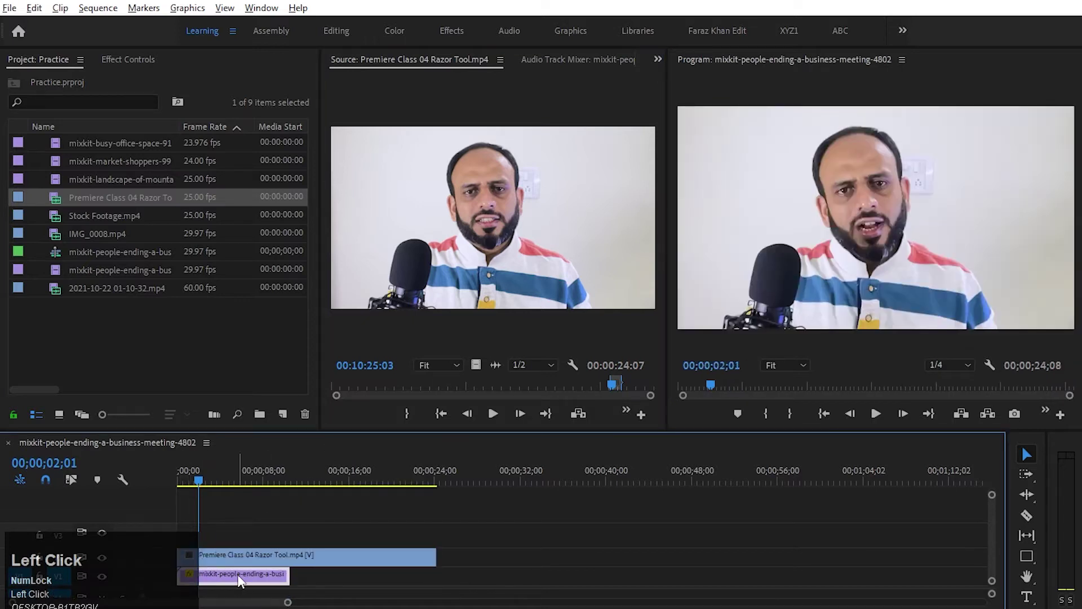
pyautogui.press('Delete')
pyautogui.click(255, 557)
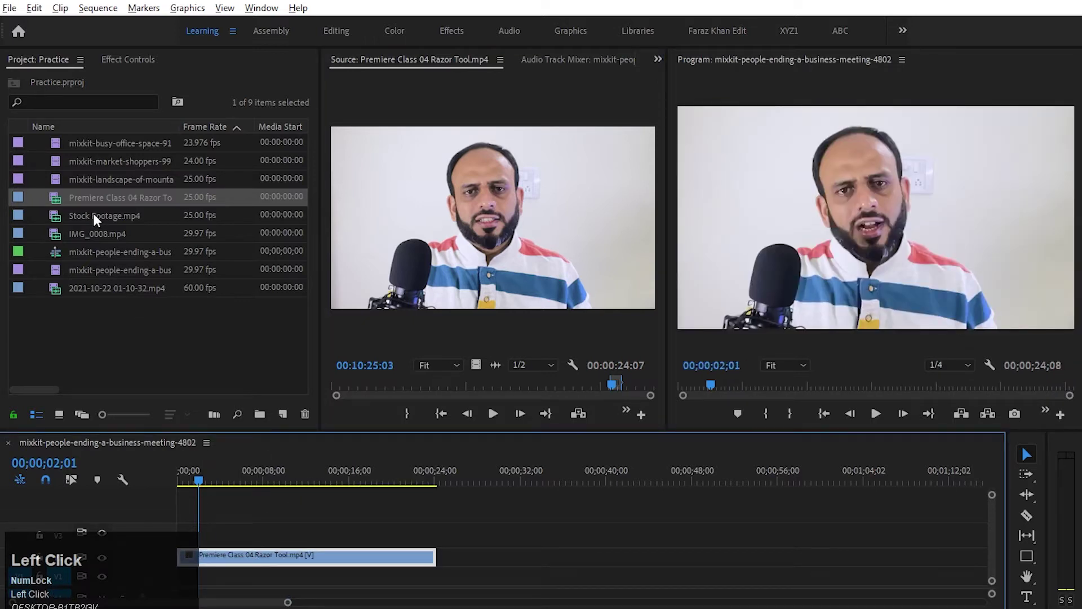
pyautogui.doubleClick(93, 291)
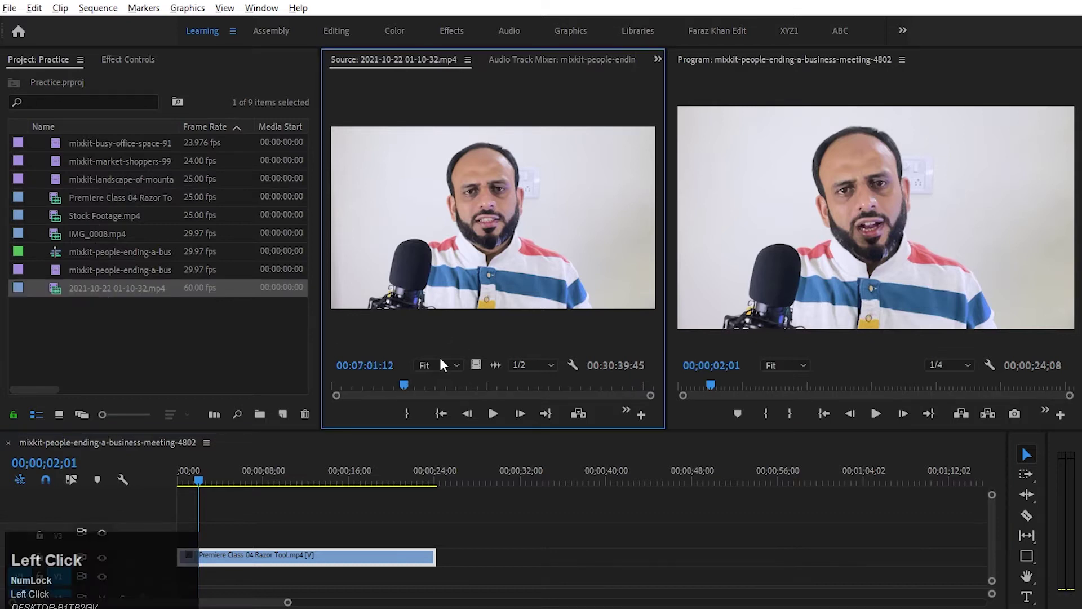
pyautogui.moveTo(404, 384); pyautogui.dragTo(551, 386)
pyautogui.press('i')
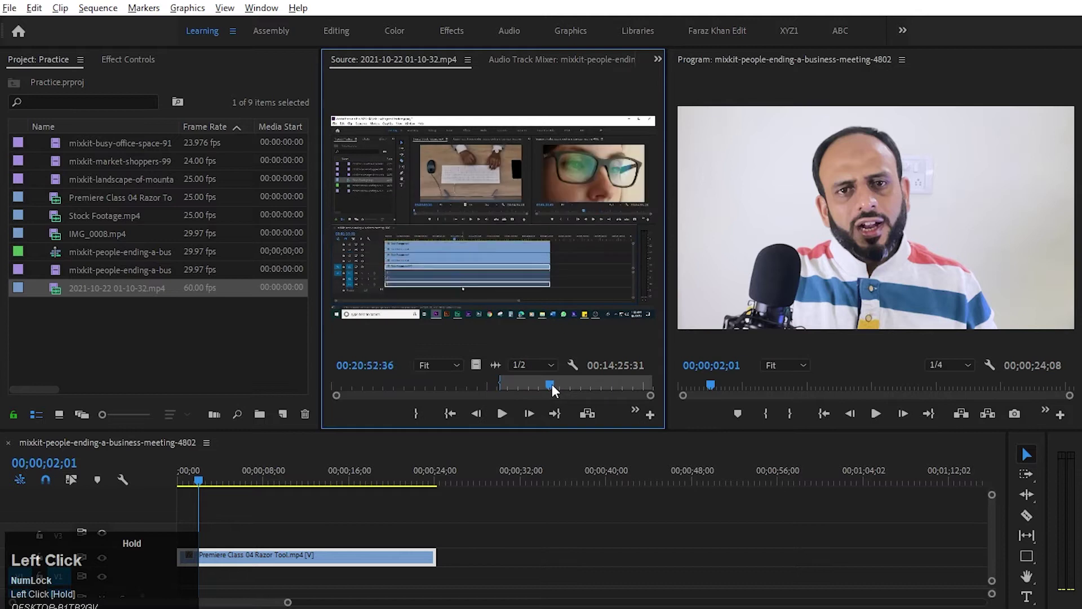
pyautogui.press('o')
pyautogui.moveTo(477, 365); pyautogui.dragTo(176, 581)
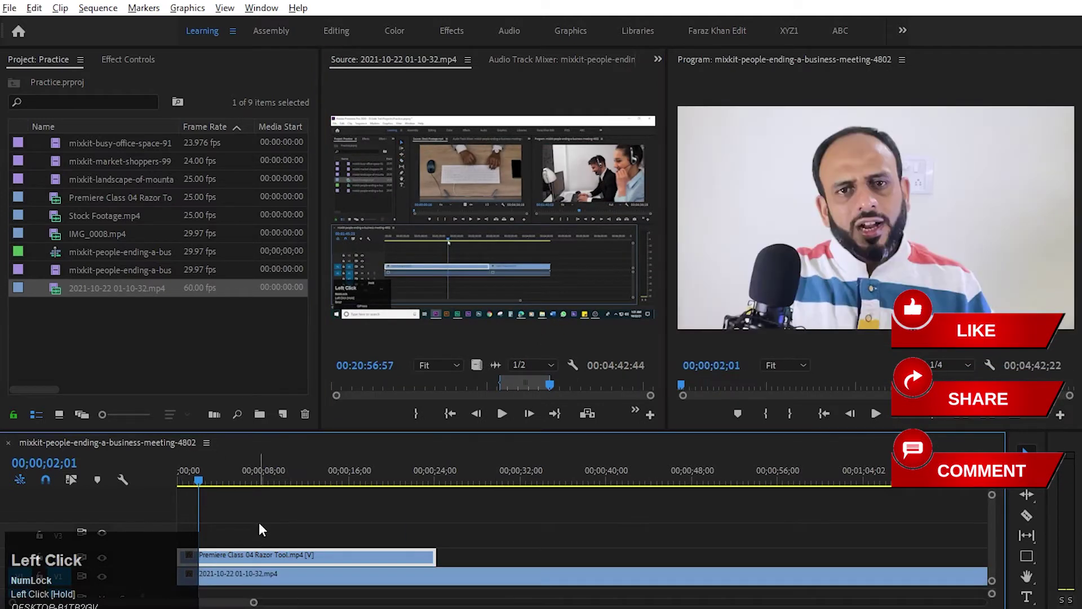
# - Delete the audio of the Premiere Class 04 clip from the sequence
pyautogui.moveTo(218, 483); pyautogui.dragTo(288, 492)
pyautogui.press('`')
pyautogui.moveTo(318, 565); pyautogui.dragTo(353, 606)
pyautogui.press('Delete')
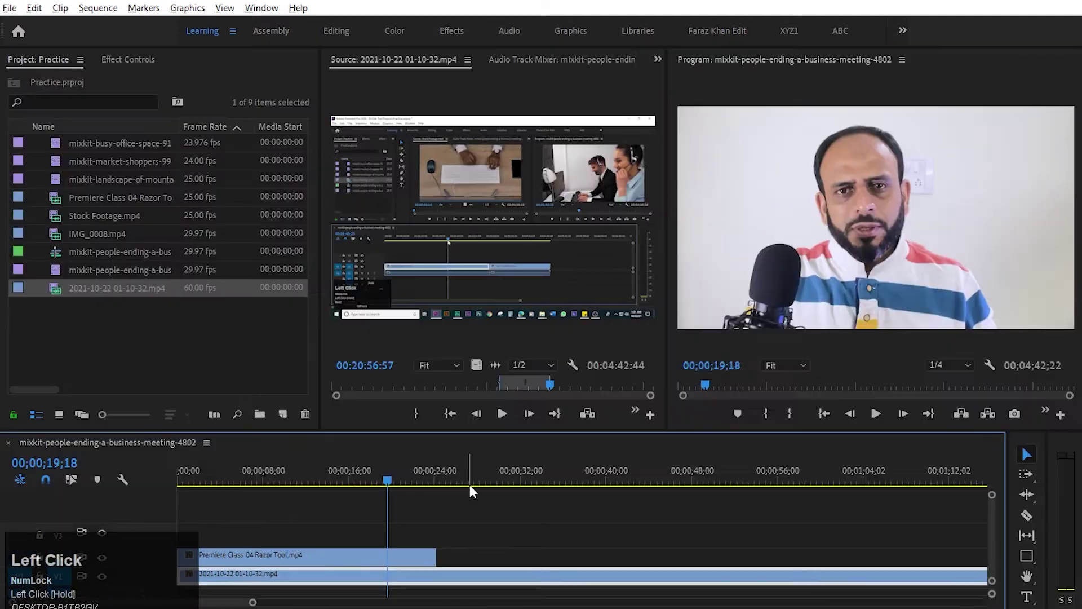
# - Cut the V1 screen recording at the end of the V2 clip and delete the excess portion
pyautogui.press('c')
pyautogui.click(437, 573)
pyautogui.press('v')
pyautogui.click(481, 572)
pyautogui.press('Delete')
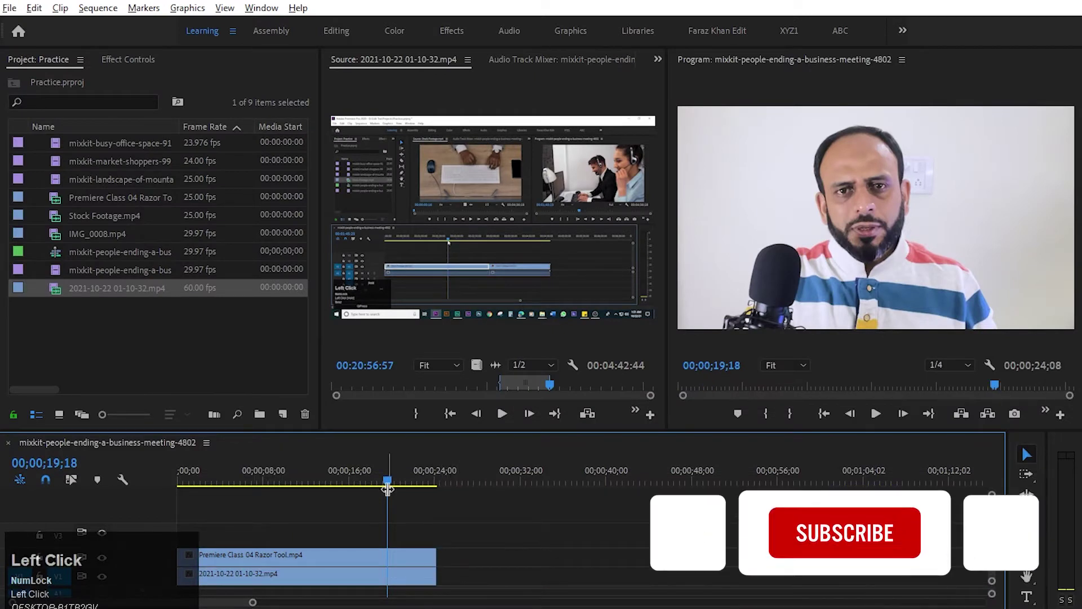
# - Move both stacked clips about 29 seconds later in the sequence and place the playhead at 00;00;38;15
pyautogui.click(329, 482)
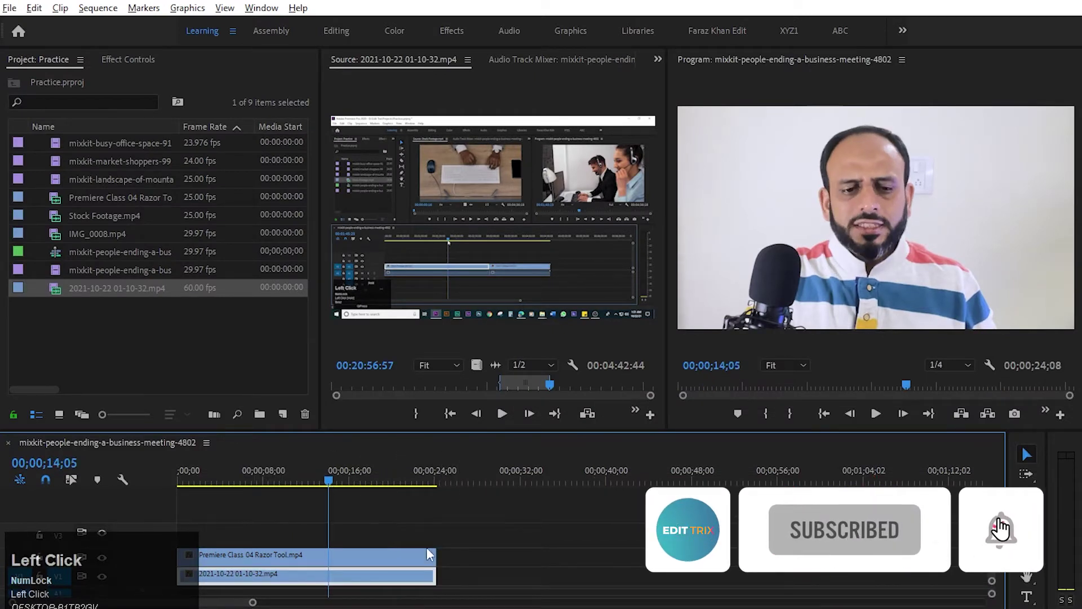
pyautogui.click(336, 539)
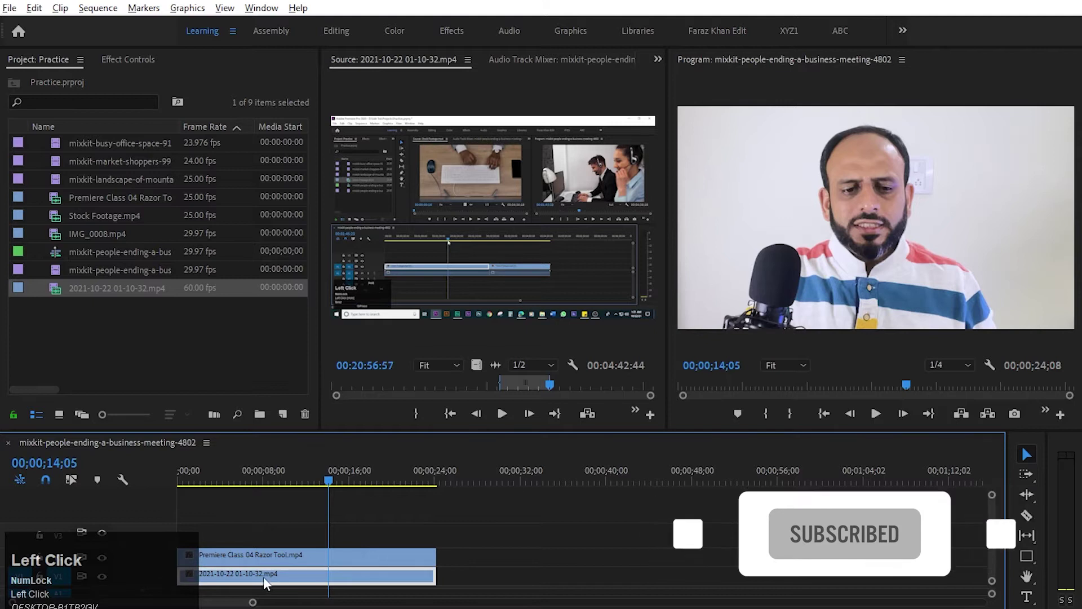
pyautogui.moveTo(255, 524); pyautogui.dragTo(591, 555)
pyautogui.click(592, 483)
pyautogui.click(674, 580)
# - Shrink the Premiere Class 04 clip to a small inset and set the V1 screen recording's Scale to 138
pyautogui.click(127, 59)
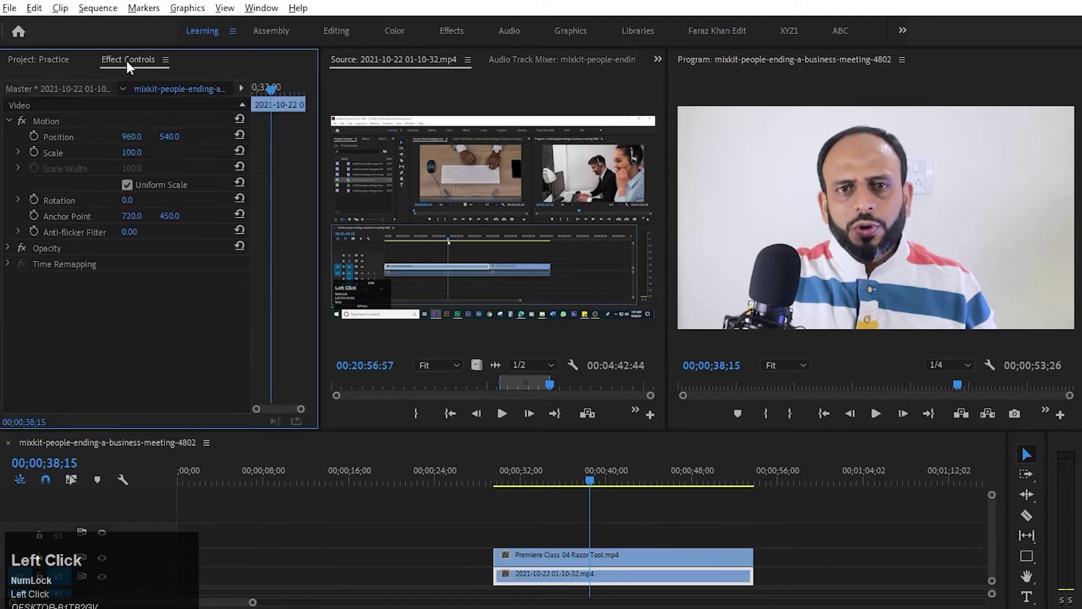
pyautogui.moveTo(142, 153); pyautogui.dragTo(144, 153)
pyautogui.hotkey('ctrl', 'z')
pyautogui.click(610, 555)
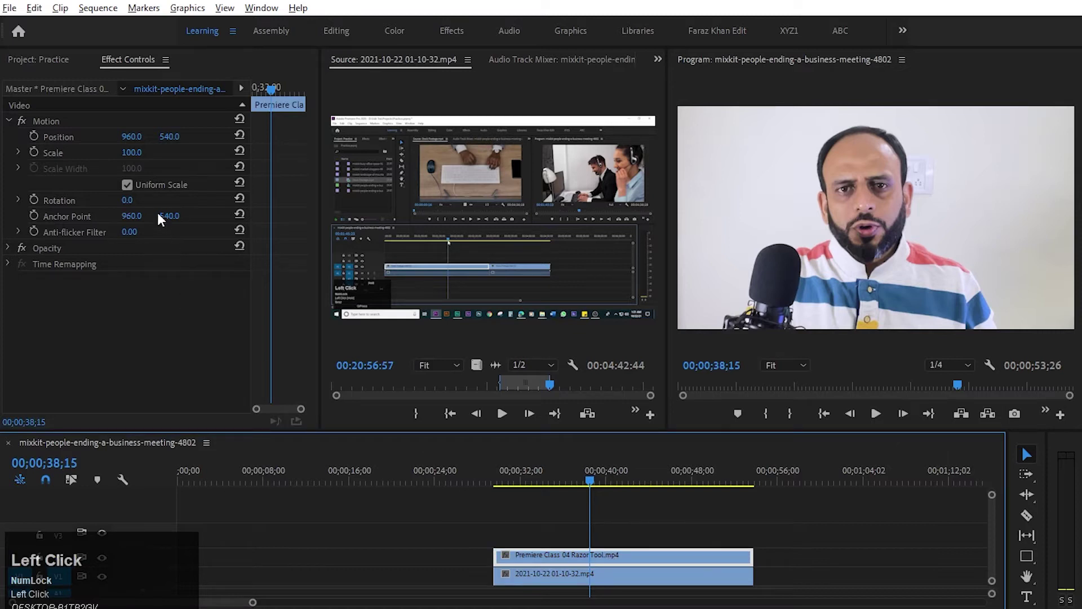
pyautogui.moveTo(135, 153)
pyautogui.mouseDown()
pyautogui.moveTo(90, 153)
pyautogui.moveTo(153, 152)
pyautogui.mouseUp()
pyautogui.click(603, 576)
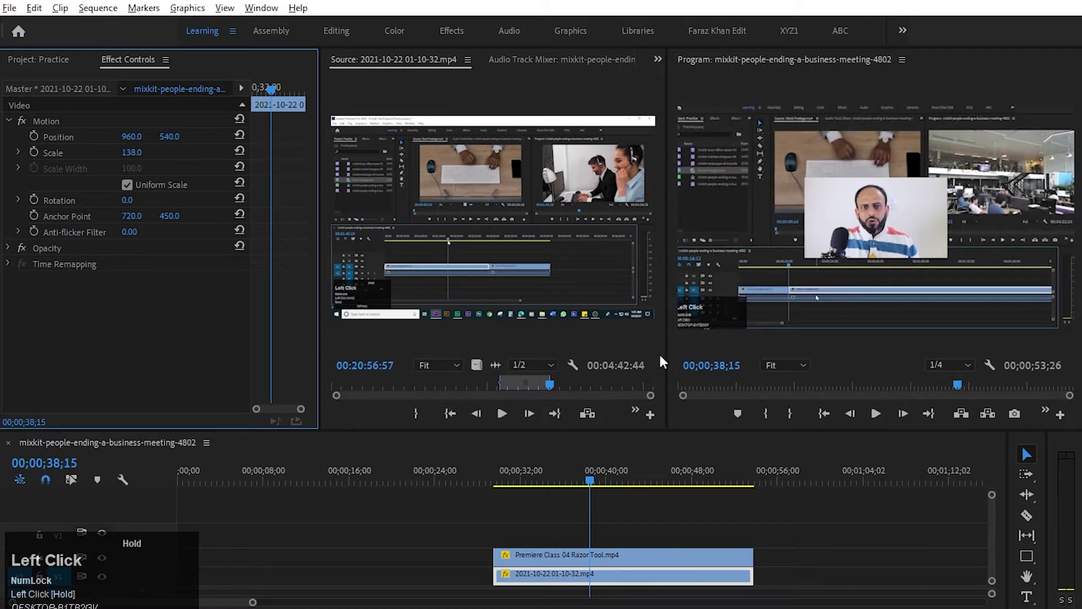
# - Set the Scale of the Premiere Class 04 clip on V2 to 30
pyautogui.click(644, 541)
pyautogui.click(634, 556)
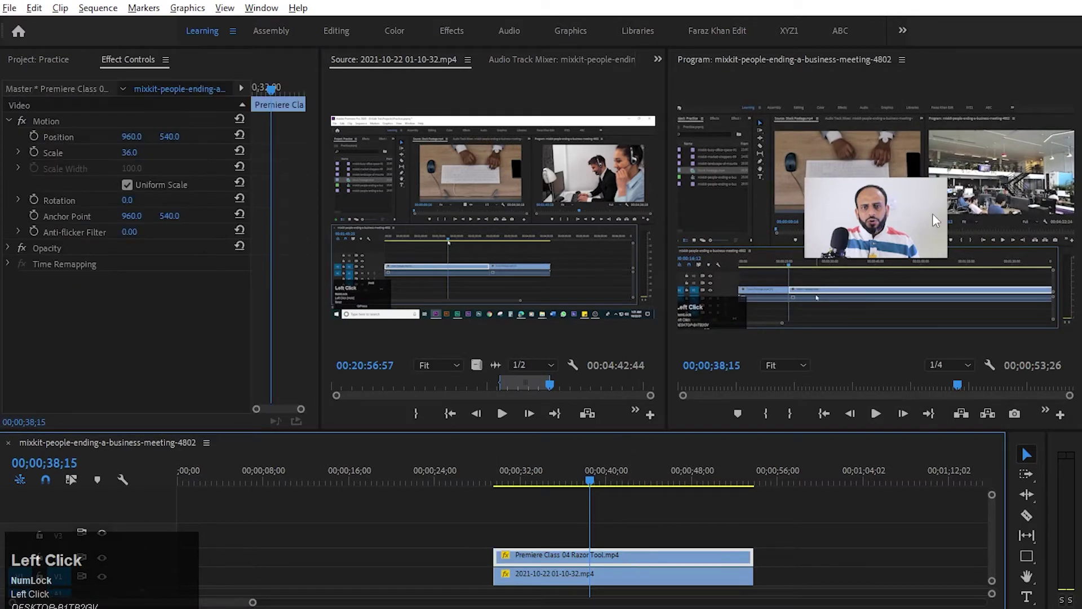
pyautogui.click(626, 532)
pyautogui.click(618, 563)
pyautogui.moveTo(126, 153)
pyautogui.mouseDown()
pyautogui.moveTo(105, 153)
pyautogui.moveTo(167, 152)
pyautogui.moveTo(144, 152)
pyautogui.mouseUp()
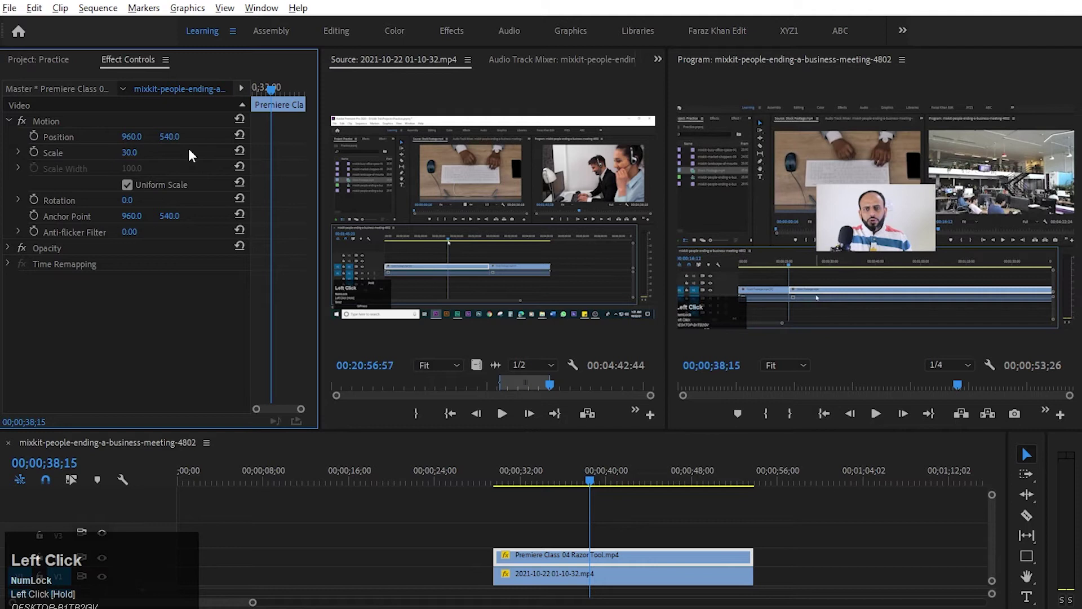
# - Move the Premiere Class 04 clip over the recording's program monitor picture, at Position 1599, 300
pyautogui.moveTo(145, 140); pyautogui.dragTo(253, 138)
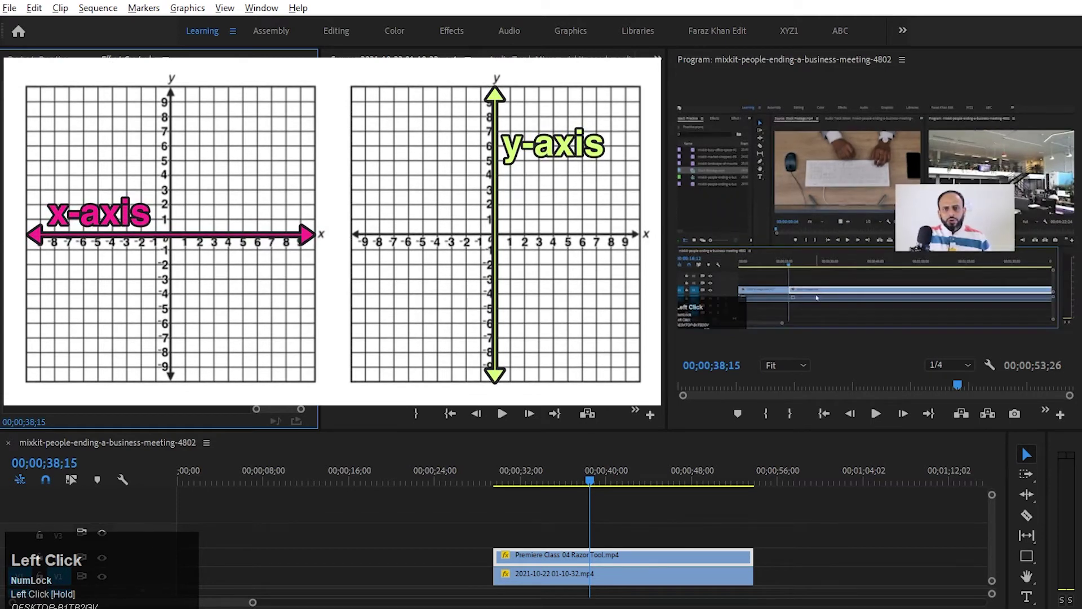
pyautogui.moveTo(162, 138); pyautogui.dragTo(321, 138)
pyautogui.moveTo(132, 138); pyautogui.dragTo(257, 138)
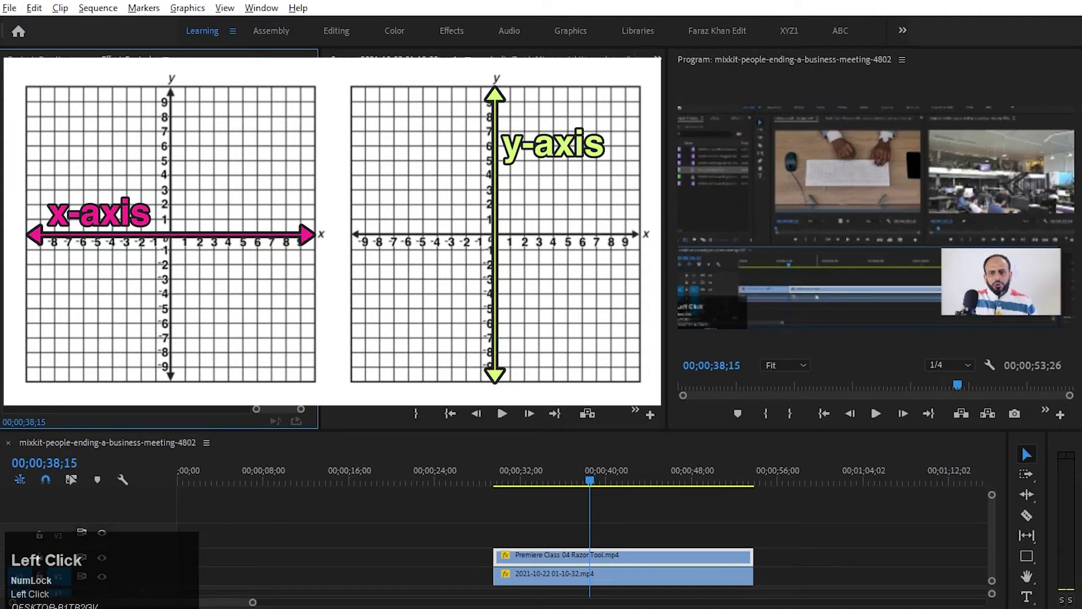
pyautogui.press('space')
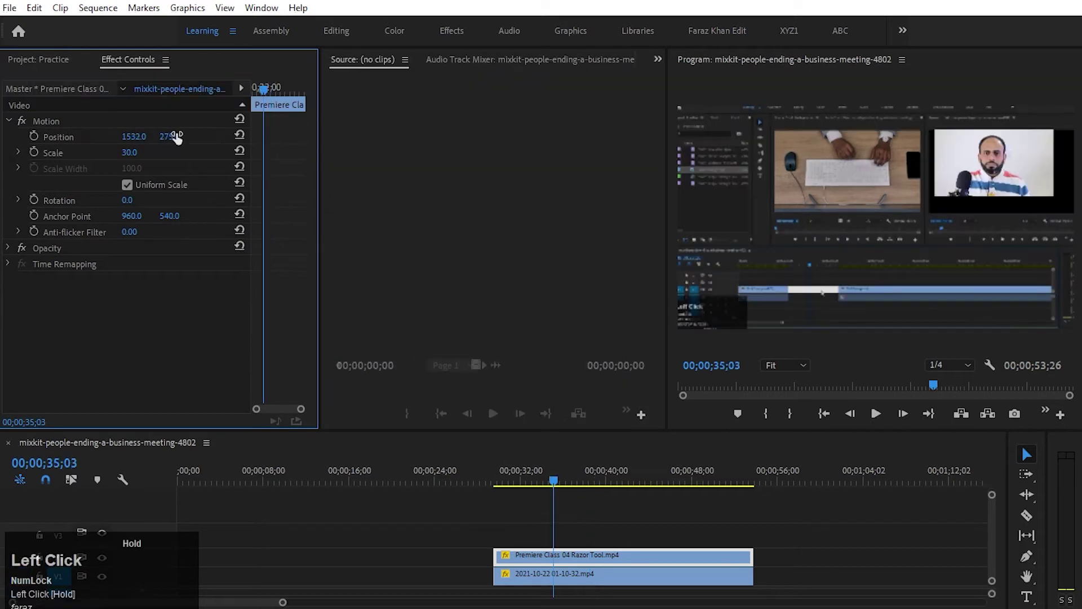
pyautogui.moveTo(177, 138)
pyautogui.mouseDown()
pyautogui.moveTo(141, 142)
pyautogui.moveTo(161, 138)
pyautogui.mouseUp()
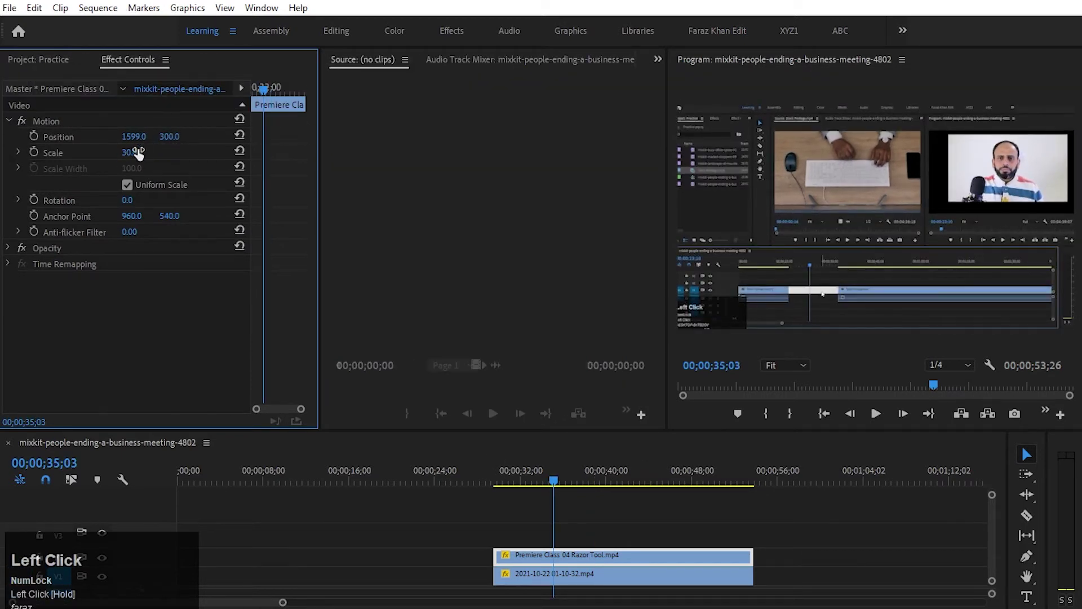
# - Resize and shift the presenter clip with its Motion handles to about Scale 35.4 and Position 1558.8, 318.3
pyautogui.click(48, 121)
pyautogui.moveTo(949, 203); pyautogui.dragTo(930, 212)
pyautogui.moveTo(988, 184); pyautogui.dragTo(1048, 133)
pyautogui.moveTo(1012, 170); pyautogui.dragTo(1048, 157)
pyautogui.click(532, 542)
pyautogui.click(553, 556)
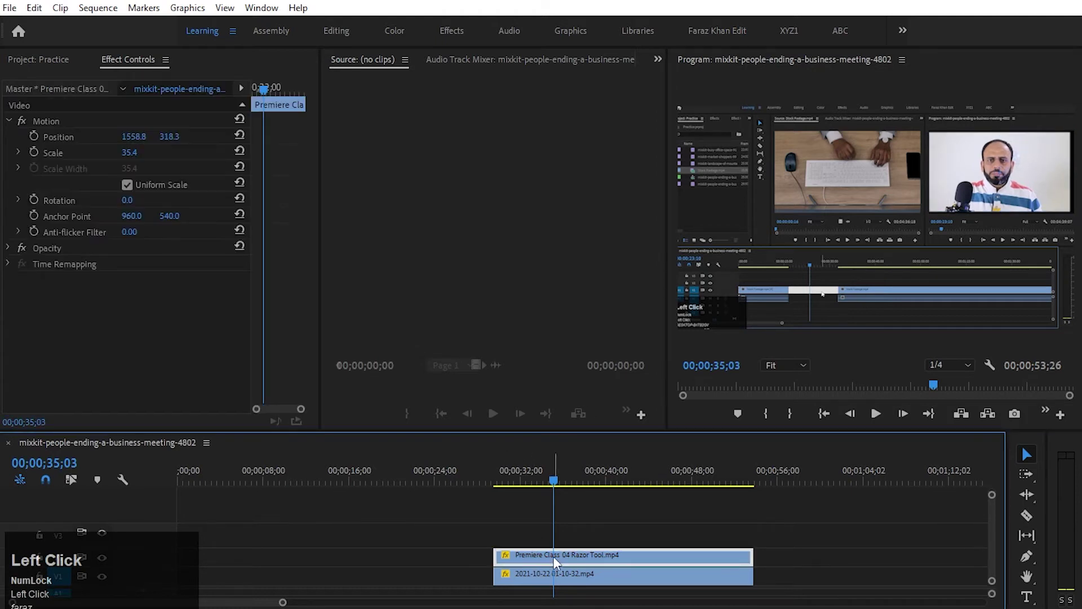
# - Play the stacked clips from their start in the maximized Program monitor to check the presenter overlay's fit
pyautogui.click(43, 121)
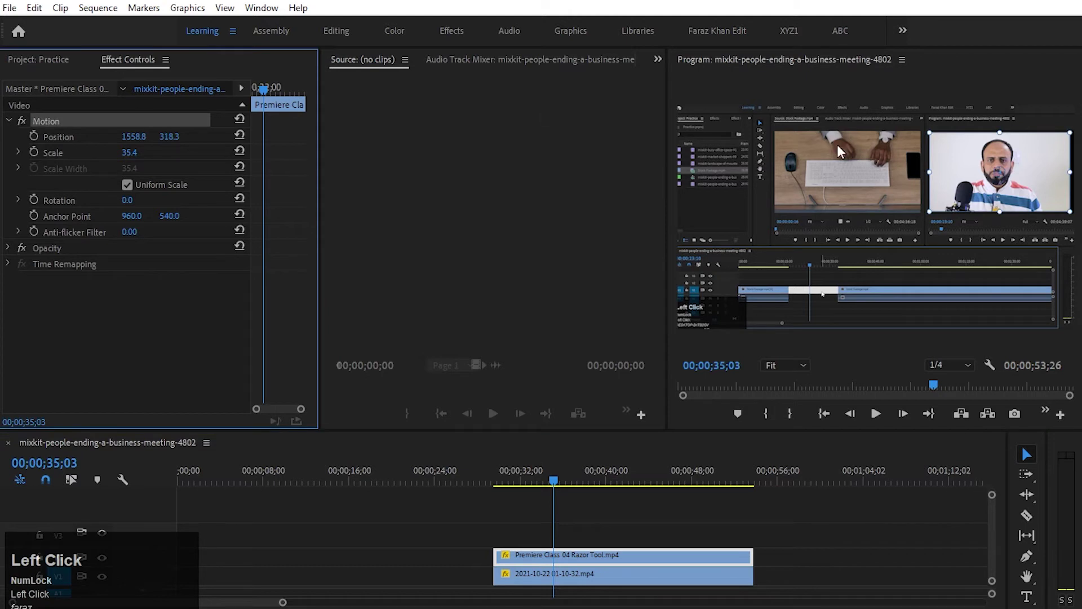
pyautogui.click(496, 474)
pyautogui.press('space')
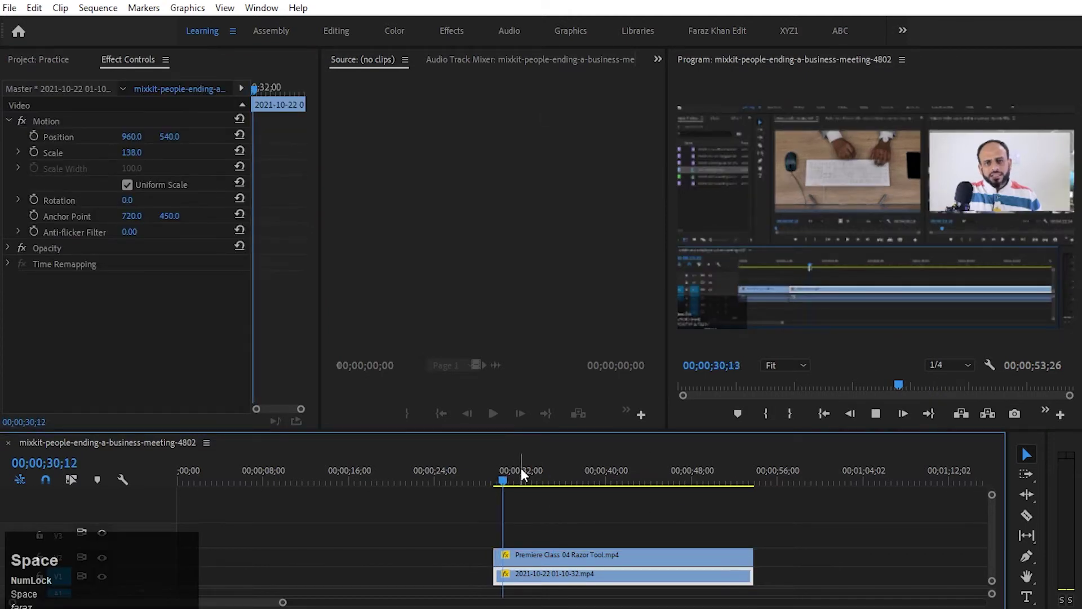
pyautogui.press('`')
pyautogui.click(782, 205)
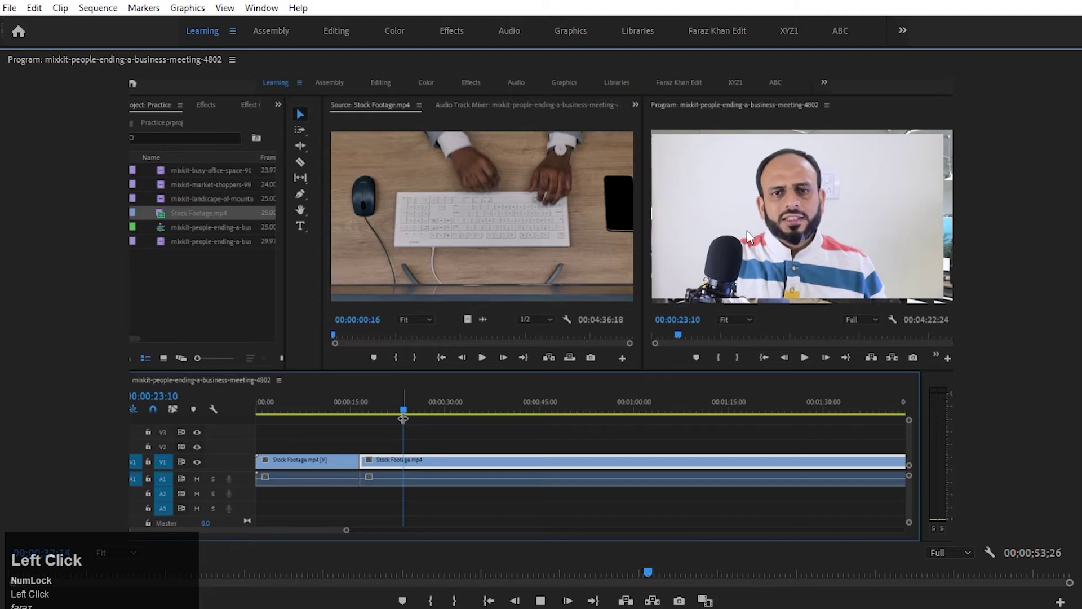
pyautogui.press('`')
# - Fine-tune the presenter clip's Motion frame in the maximized Program monitor to about Scale 36.7 and Position 1564.1, 316.5
pyautogui.click(613, 554)
pyautogui.click(63, 123)
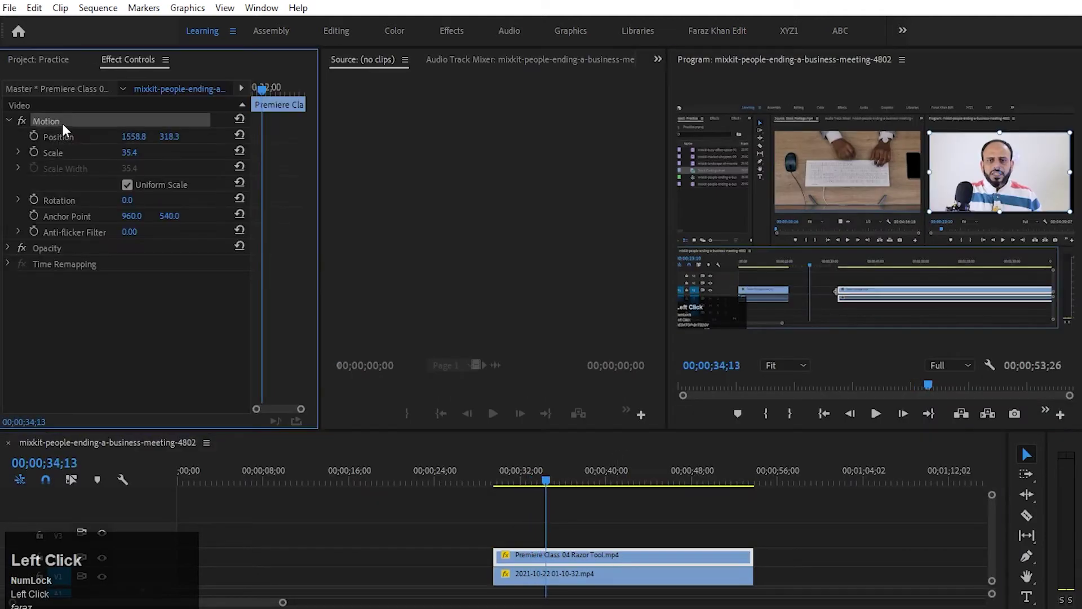
pyautogui.press('`')
pyautogui.moveTo(908, 174); pyautogui.dragTo(907, 168)
pyautogui.moveTo(942, 293); pyautogui.dragTo(950, 298)
pyautogui.moveTo(896, 268); pyautogui.dragTo(900, 272)
pyautogui.moveTo(954, 129); pyautogui.dragTo(951, 130)
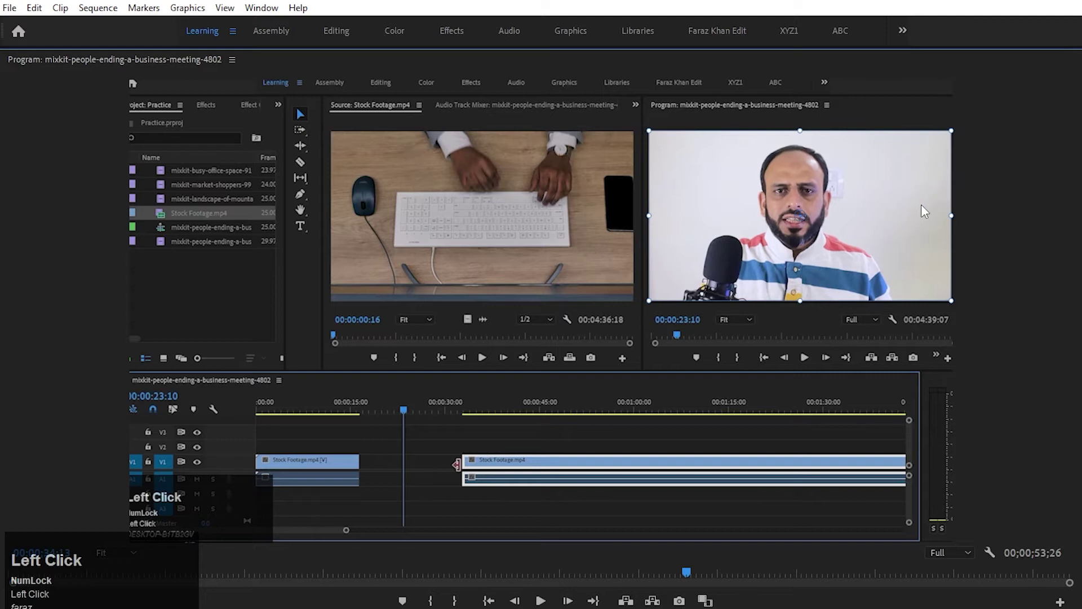
pyautogui.click(1040, 186)
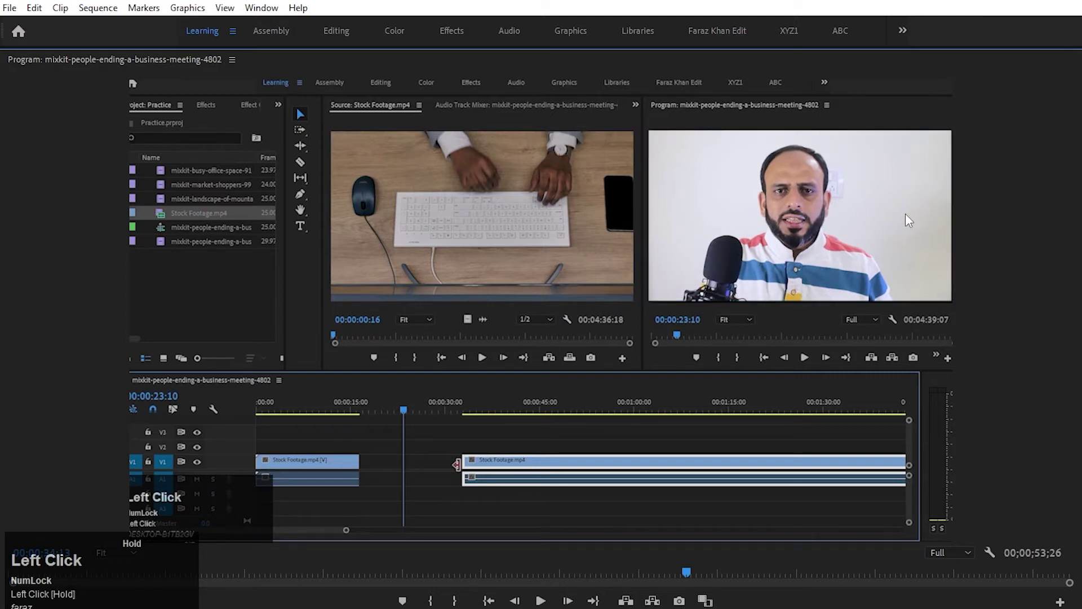
# - Play the sequence again from the clips' start in the maximized Program monitor to check the adjusted overlay
pyautogui.press('`')
pyautogui.click(495, 476)
pyautogui.press('space')
pyautogui.press('`')
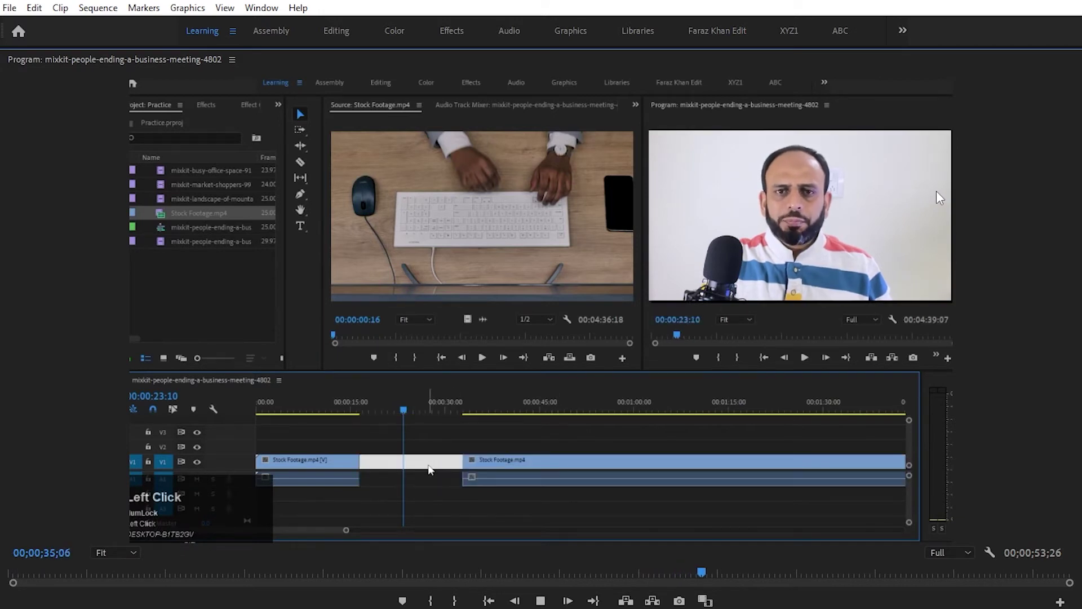
pyautogui.press('`')
# - Shrink the presenter clip to about Scale 21.8 in the recording's lower-right corner, then scrub the playhead to 00;00;37;02
pyautogui.click(612, 553)
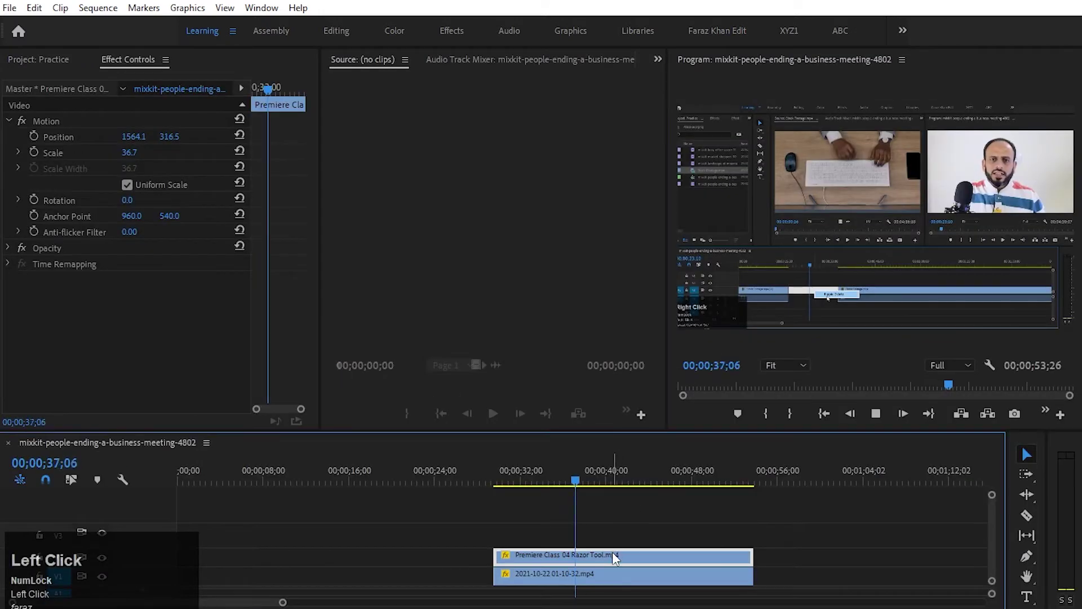
pyautogui.click(47, 121)
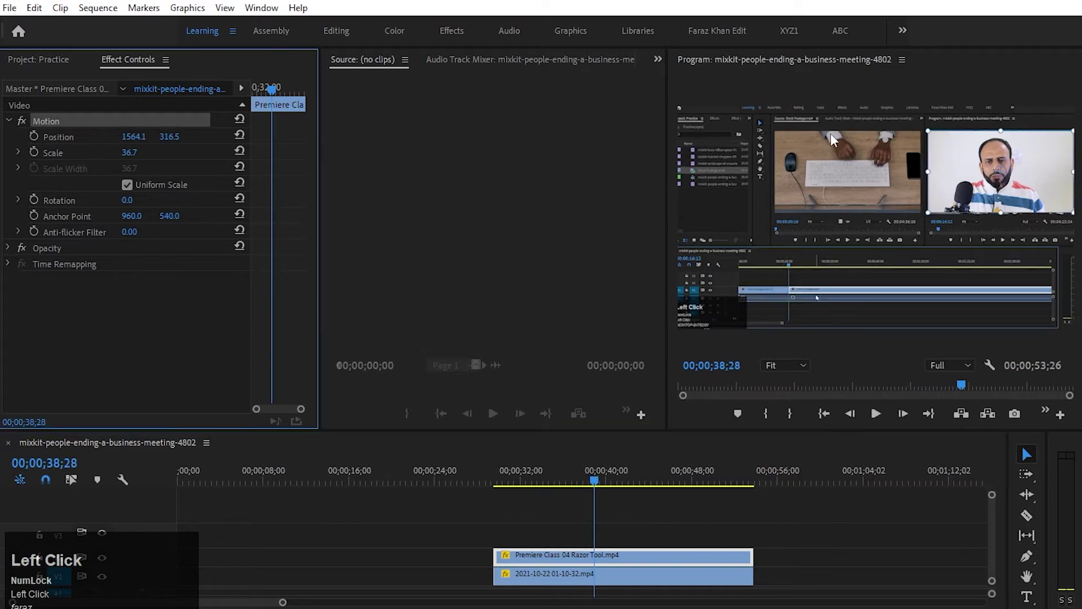
pyautogui.moveTo(996, 184); pyautogui.dragTo(976, 288)
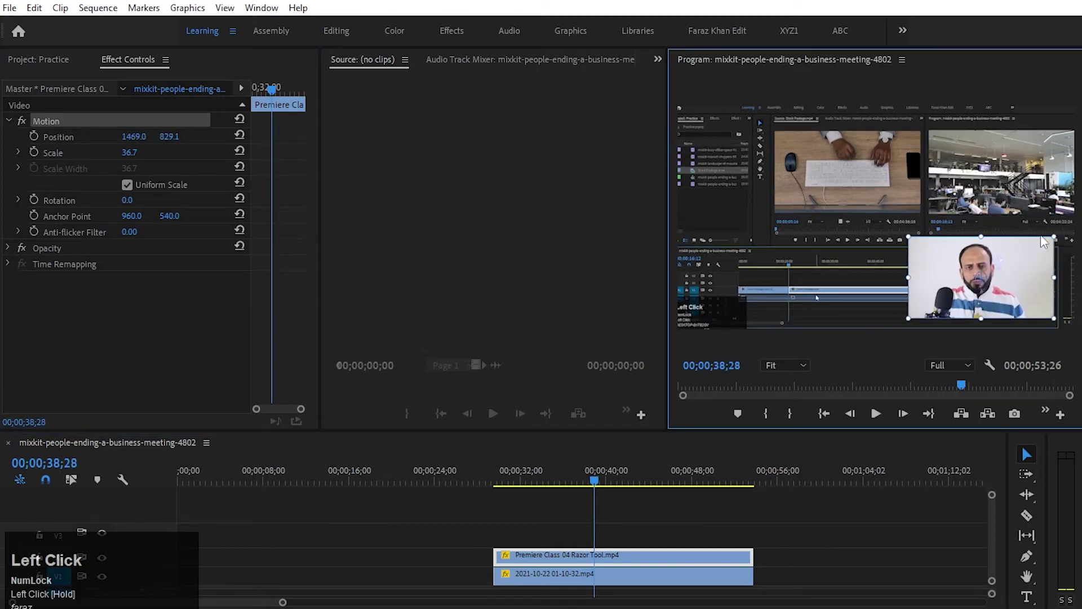
pyautogui.moveTo(1055, 233); pyautogui.dragTo(1034, 292)
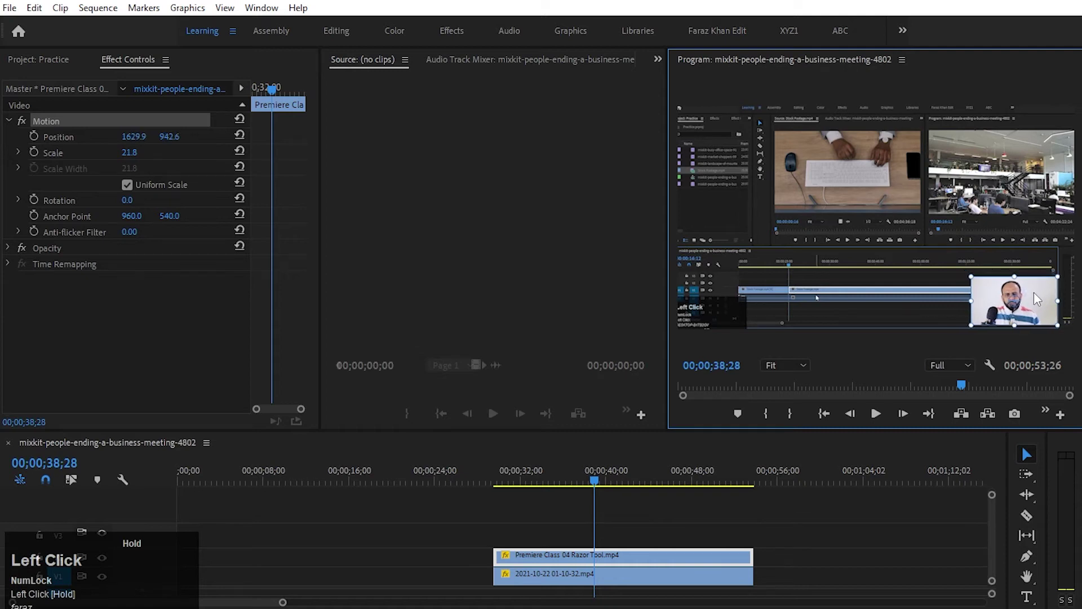
pyautogui.press('space')
pyautogui.moveTo(615, 478); pyautogui.dragTo(576, 474)
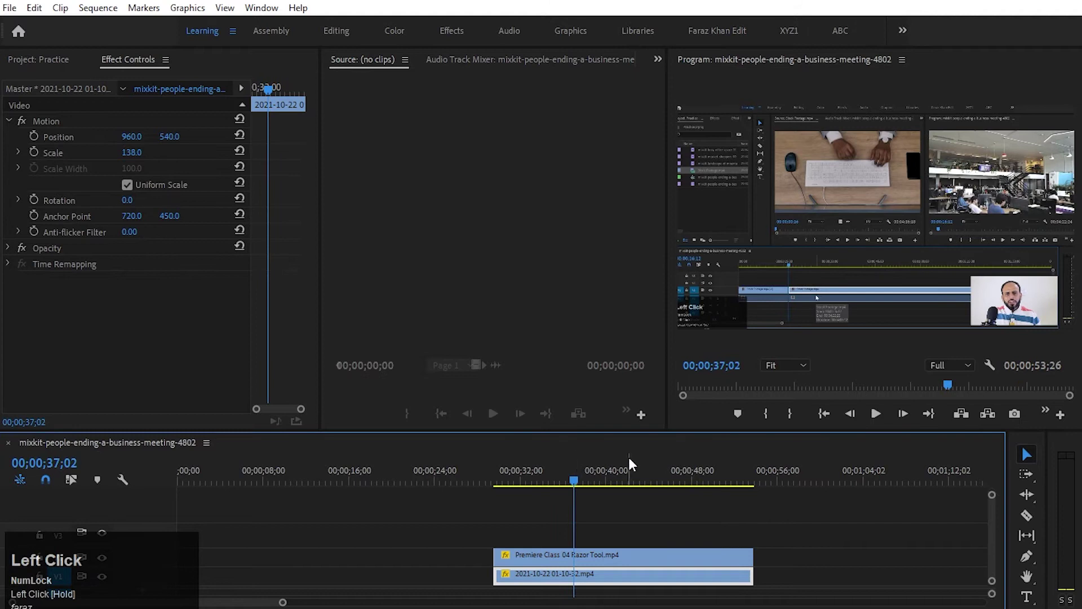
# - Place the mixkit-landscape-of-mountains clip on V3, starting together with the two clips below
pyautogui.moveTo(138, 137); pyautogui.dragTo(136, 137)
pyautogui.click(540, 515)
pyautogui.click(609, 553)
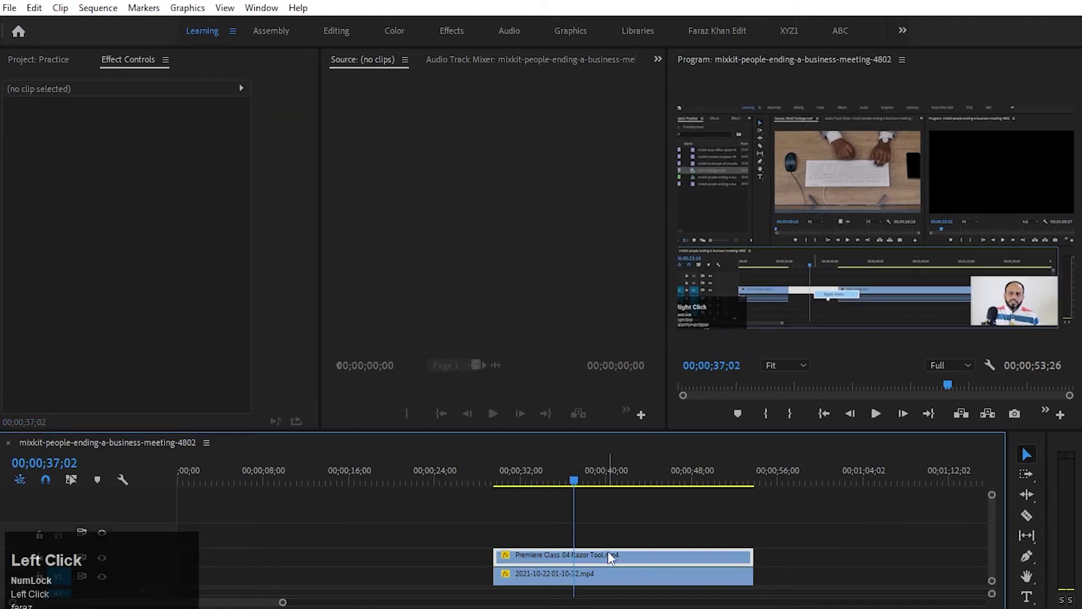
pyautogui.click(51, 61)
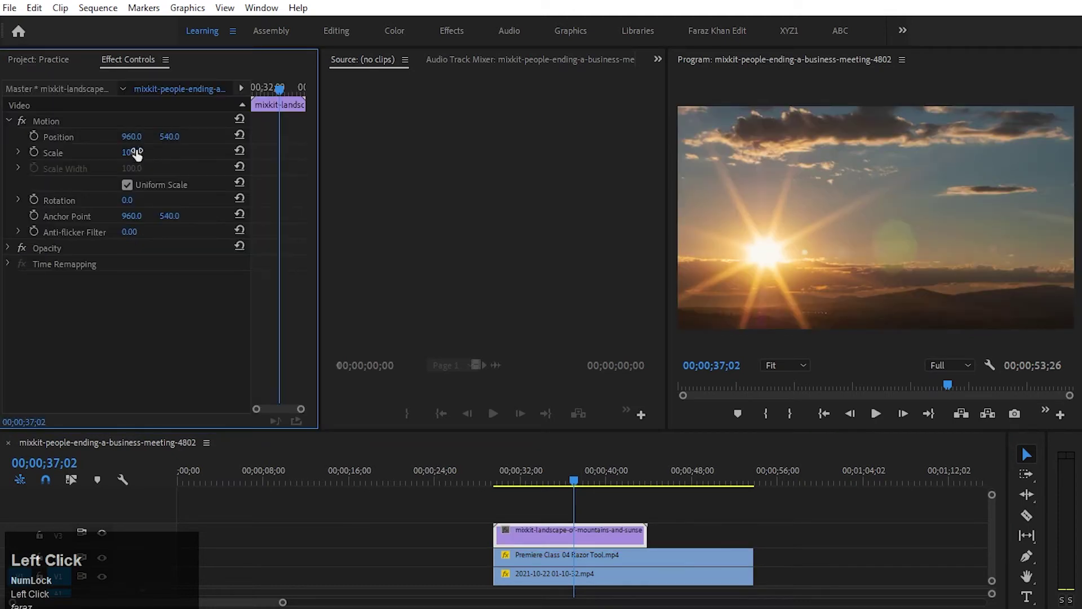
# - Set the landscape clip's Scale to 37 and Position to 1581, 317, then play from the clips' start
pyautogui.moveTo(132, 152); pyautogui.dragTo(265, 142)
pyautogui.moveTo(129, 153); pyautogui.dragTo(45, 138)
pyautogui.click(490, 472)
pyautogui.moveTo(490, 470); pyautogui.dragTo(493, 477)
pyautogui.press('space')
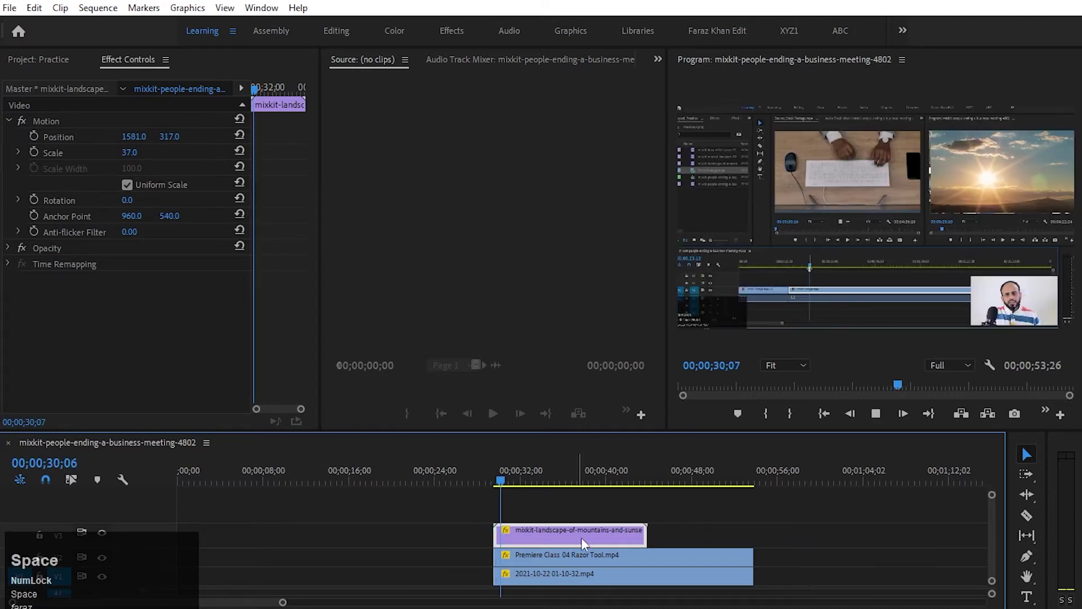
# - Adjust the landscape clip's left edge in the maximized Program monitor so it covers the recording's program monitor picture
pyautogui.click(536, 532)
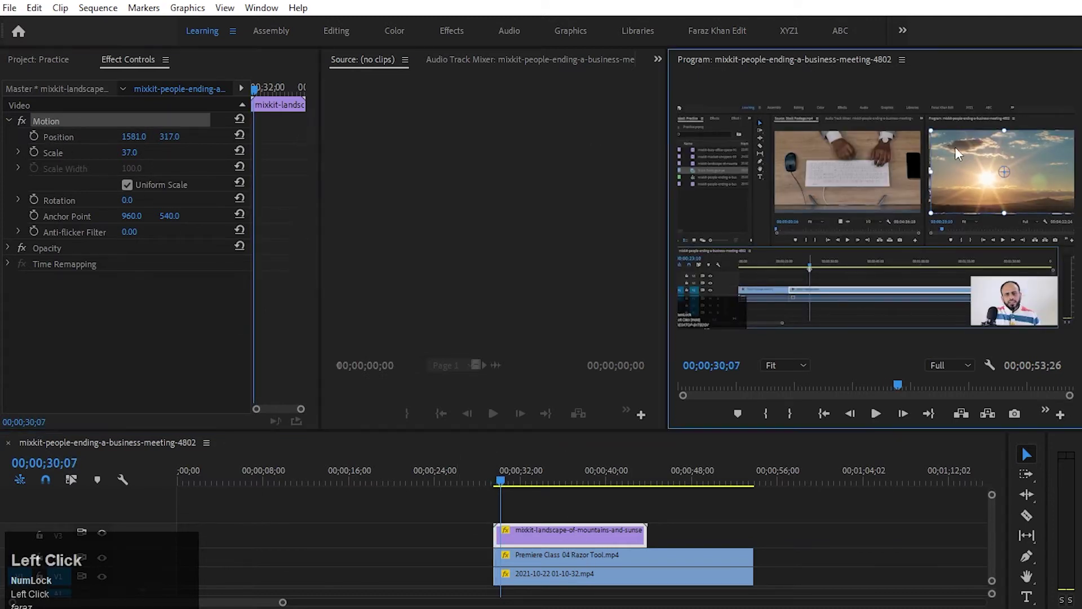
pyautogui.press('`')
pyautogui.moveTo(669, 305); pyautogui.dragTo(654, 306)
pyautogui.click(580, 511)
pyautogui.press('`')
# - Play back the sequence with the landscape overlay and return the playhead to 00;00;33;00
pyautogui.press('space')
pyautogui.press('`')
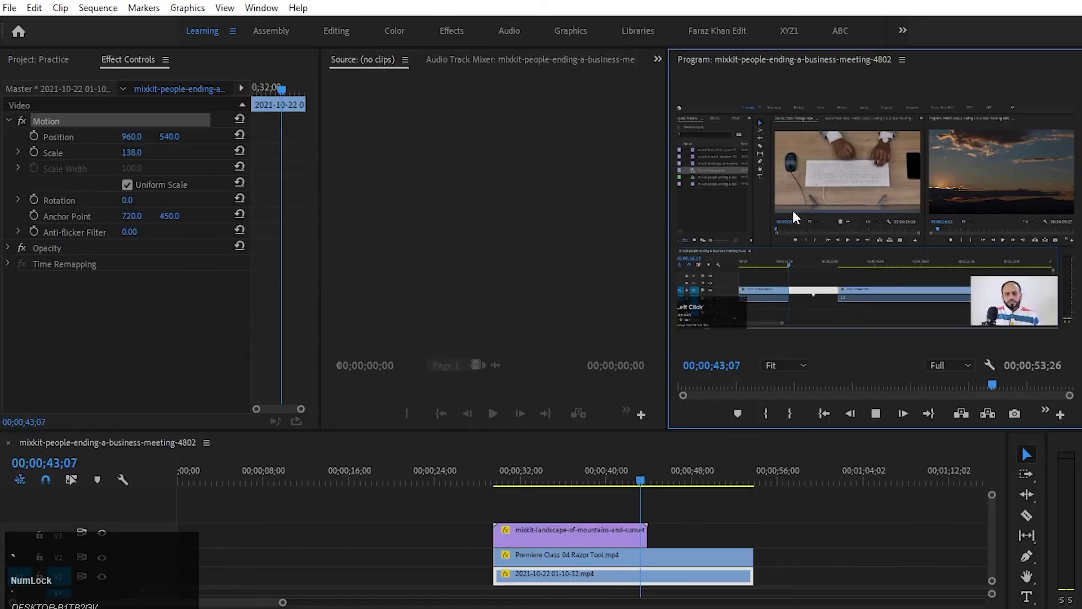
pyautogui.press('space')
pyautogui.click(532, 471)
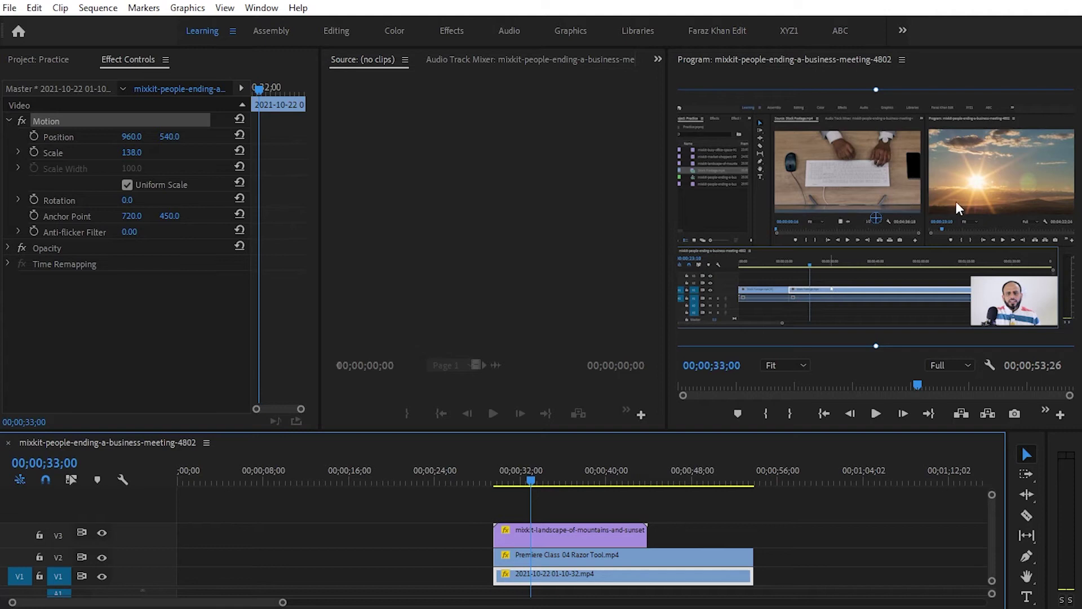
# - Preview mixkit-busy-office-space-918.mp4 in the Source monitor and place its video on V4 at the start of the stacked clips
pyautogui.click(32, 60)
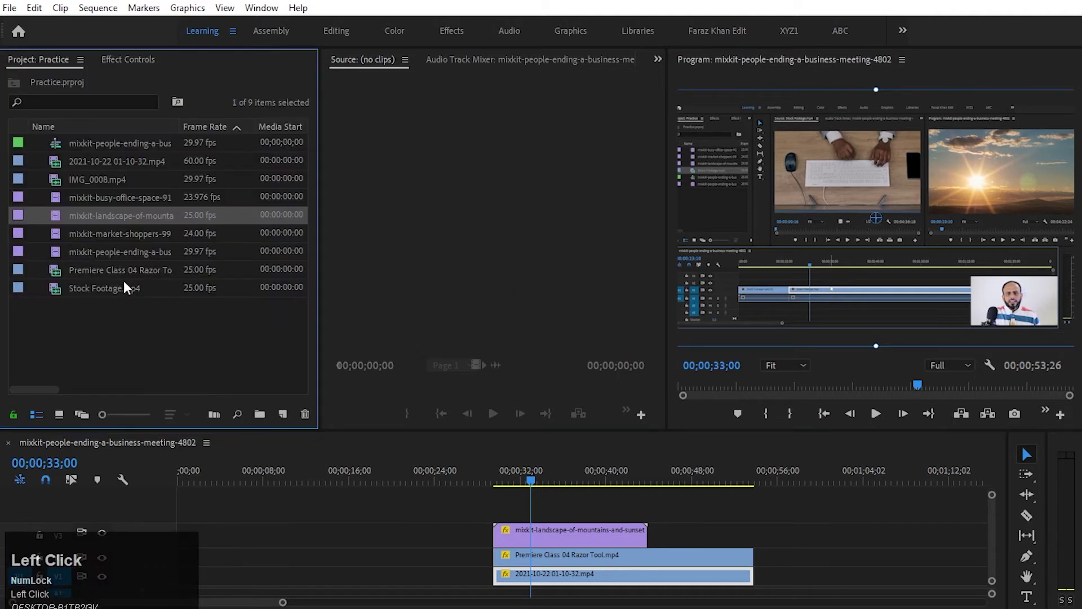
pyautogui.doubleClick(98, 203)
pyautogui.moveTo(420, 390); pyautogui.dragTo(550, 388)
pyautogui.moveTo(548, 270); pyautogui.dragTo(502, 516)
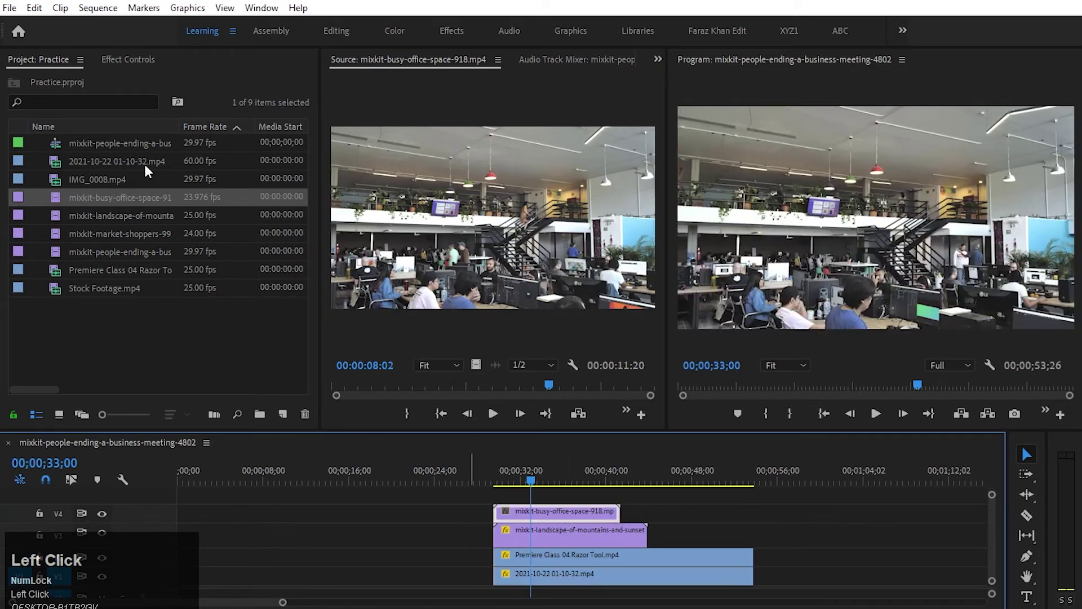
# - Set the busy office clip's Scale to 36 and its horizontal Position to 831, and activate its Motion handles
pyautogui.click(126, 61)
pyautogui.click(721, 533)
pyautogui.click(580, 515)
pyautogui.moveTo(134, 153); pyautogui.dragTo(60, 138)
pyautogui.click(41, 122)
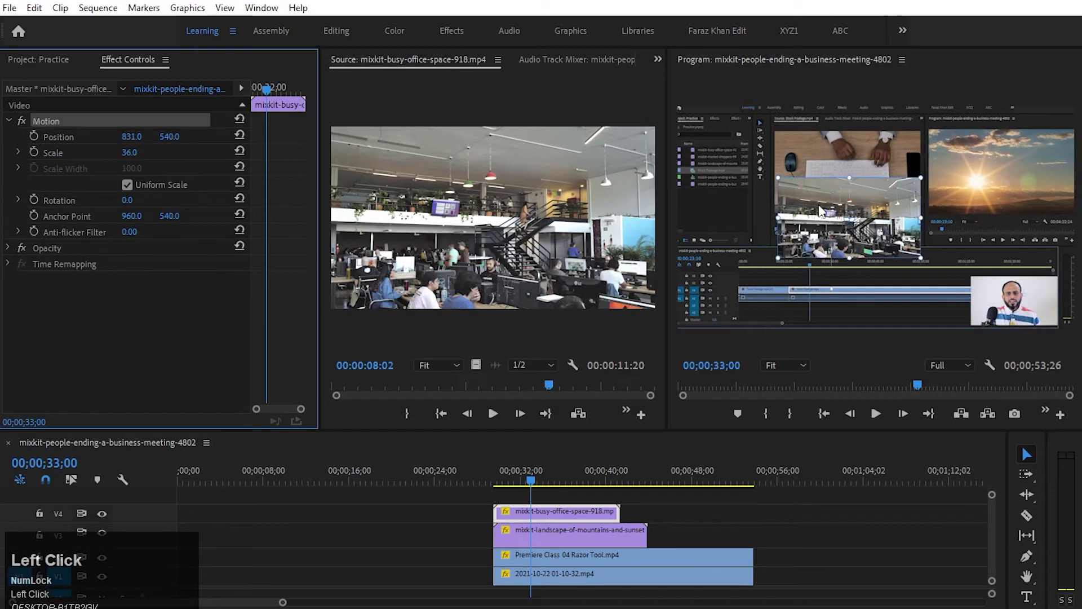
# - Move and resize the busy office clip in the maximized Program monitor to cover the recording's source monitor picture
pyautogui.press('`')
pyautogui.moveTo(562, 311); pyautogui.dragTo(518, 213)
pyautogui.moveTo(629, 300); pyautogui.dragTo(635, 304)
pyautogui.moveTo(582, 279); pyautogui.dragTo(581, 280)
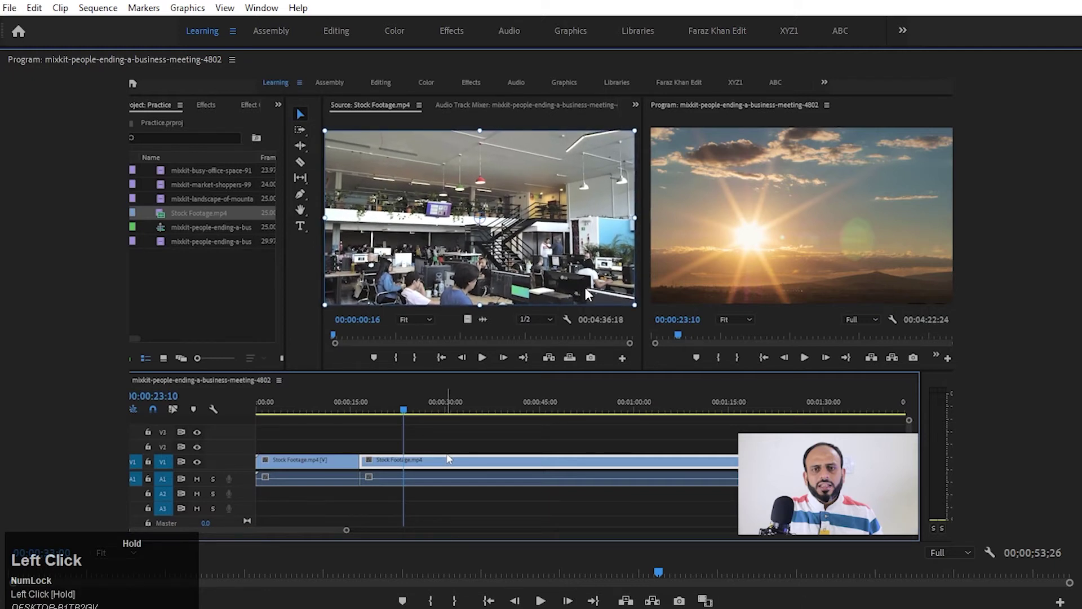
pyautogui.press('`')
pyautogui.click(701, 502)
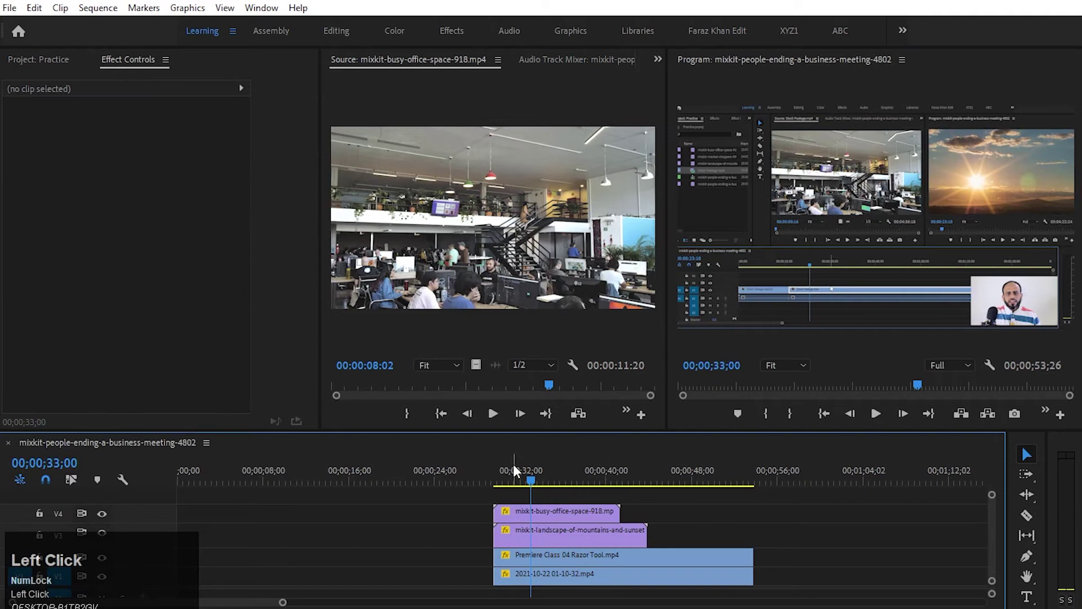
# - Play the layered sequence from 00;00;29;14 in the maximized Program monitor to review all overlays
pyautogui.moveTo(512, 464); pyautogui.dragTo(495, 465)
pyautogui.press('`')
pyautogui.press('`')
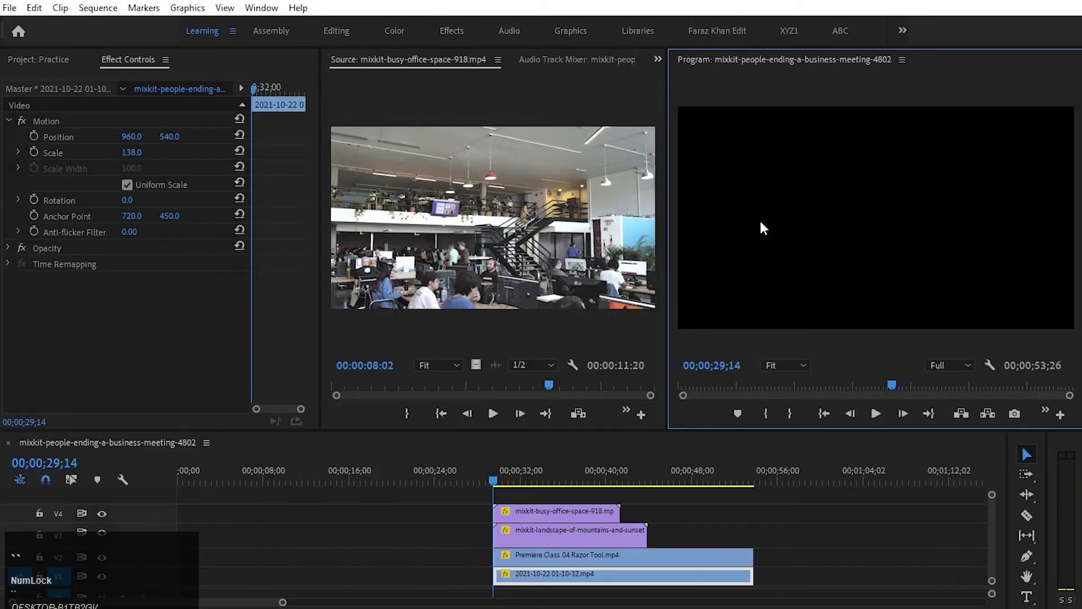
pyautogui.press('`')
pyautogui.press('space')
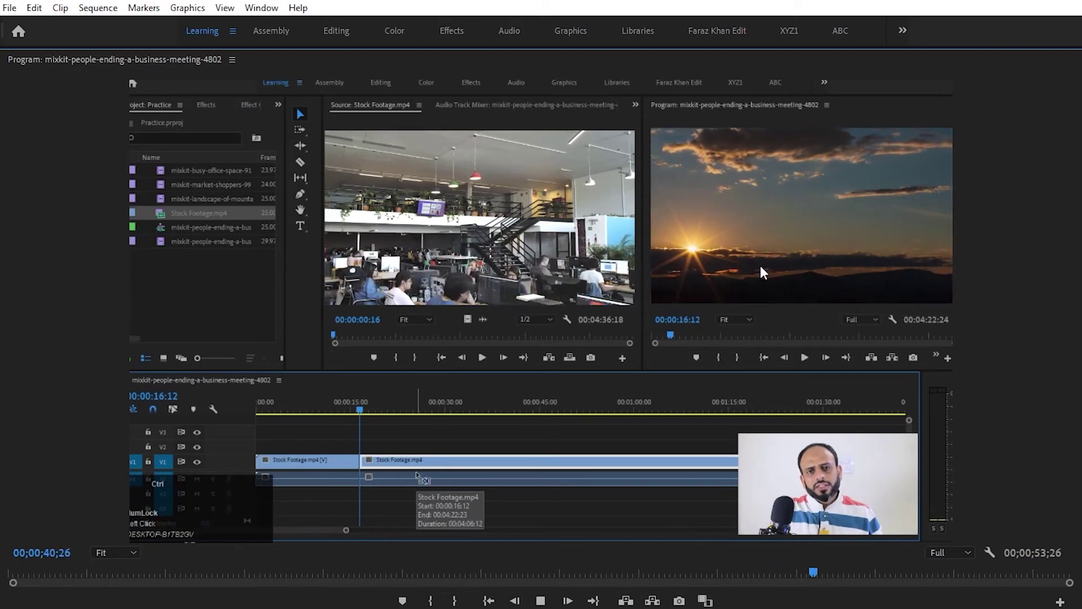
pyautogui.press('`')
pyautogui.press('space')
# - Scrub through the layered clips and remove the V1 screen recording and the V2 presenter clip from the sequence
pyautogui.click(561, 474)
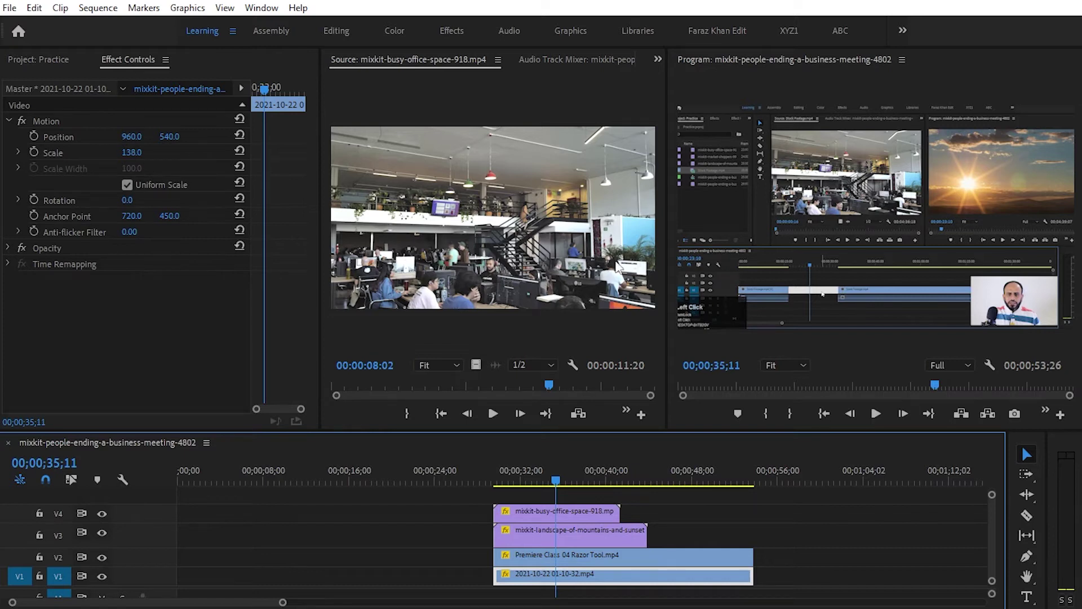
pyautogui.moveTo(555, 471); pyautogui.dragTo(596, 473)
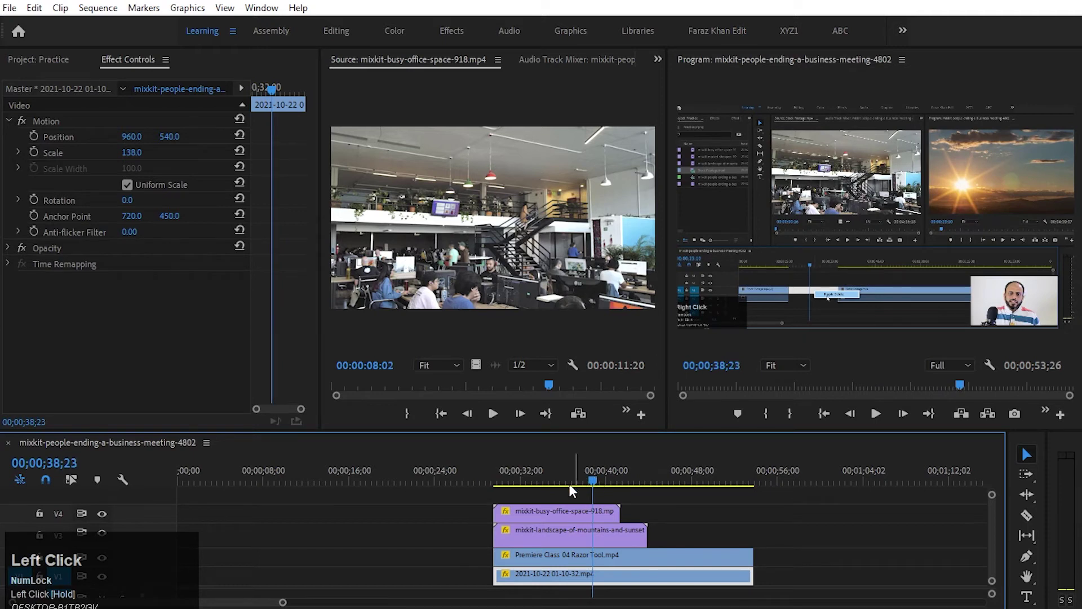
pyautogui.click(466, 514)
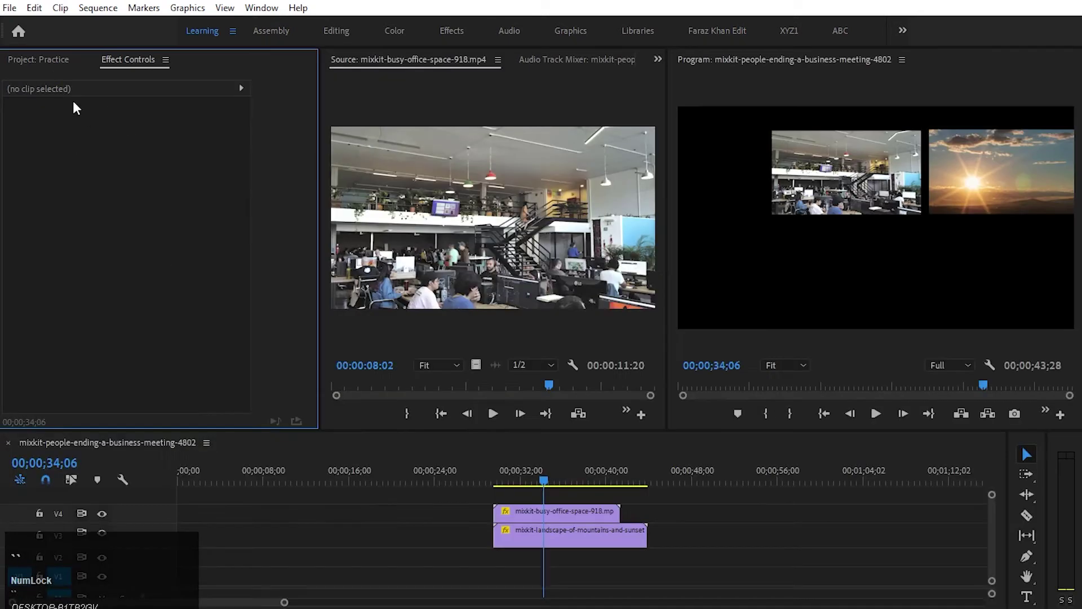
# - Place the market shoppers clip on V2 below the landscape clip, with Scale 45 and Position 488, 796
pyautogui.click(44, 60)
pyautogui.moveTo(79, 213); pyautogui.dragTo(570, 554)
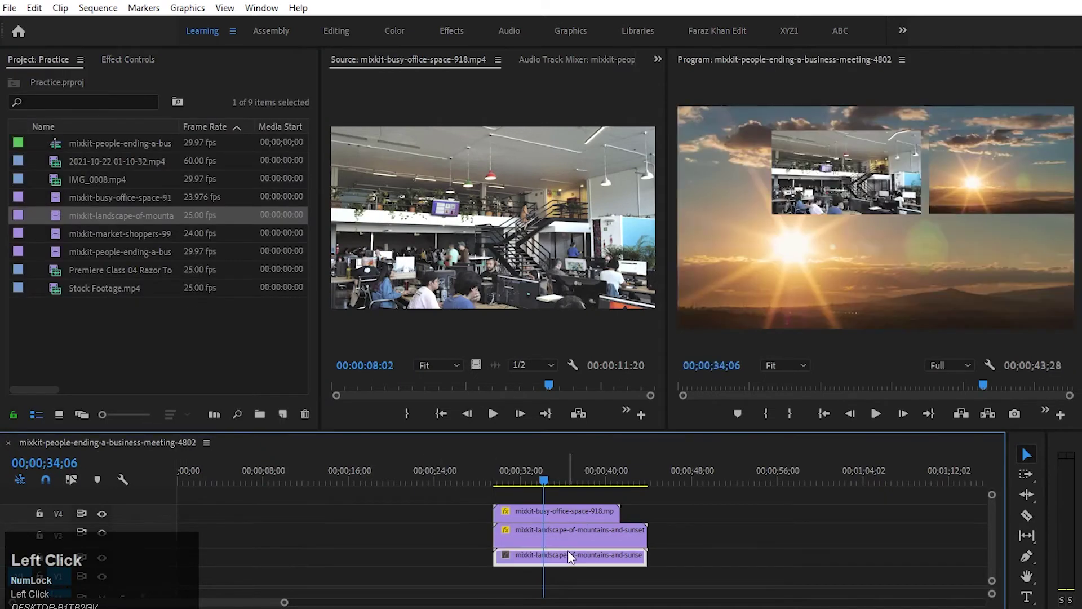
pyautogui.moveTo(116, 162); pyautogui.dragTo(507, 548)
pyautogui.moveTo(118, 233); pyautogui.dragTo(504, 565)
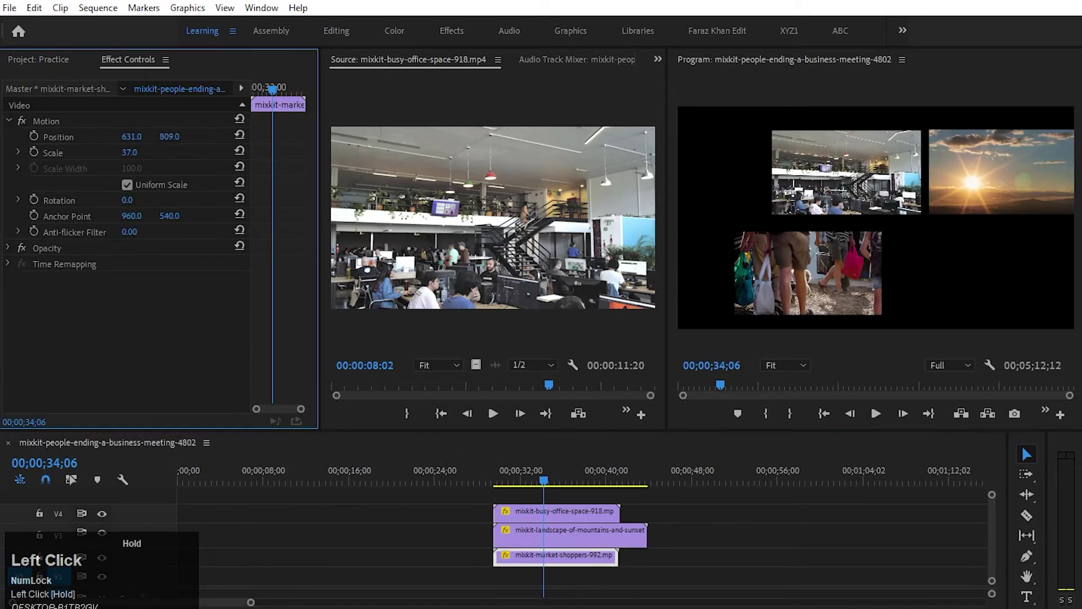
pyautogui.moveTo(169, 136); pyautogui.dragTo(104, 141)
pyautogui.moveTo(169, 135); pyautogui.dragTo(179, 135)
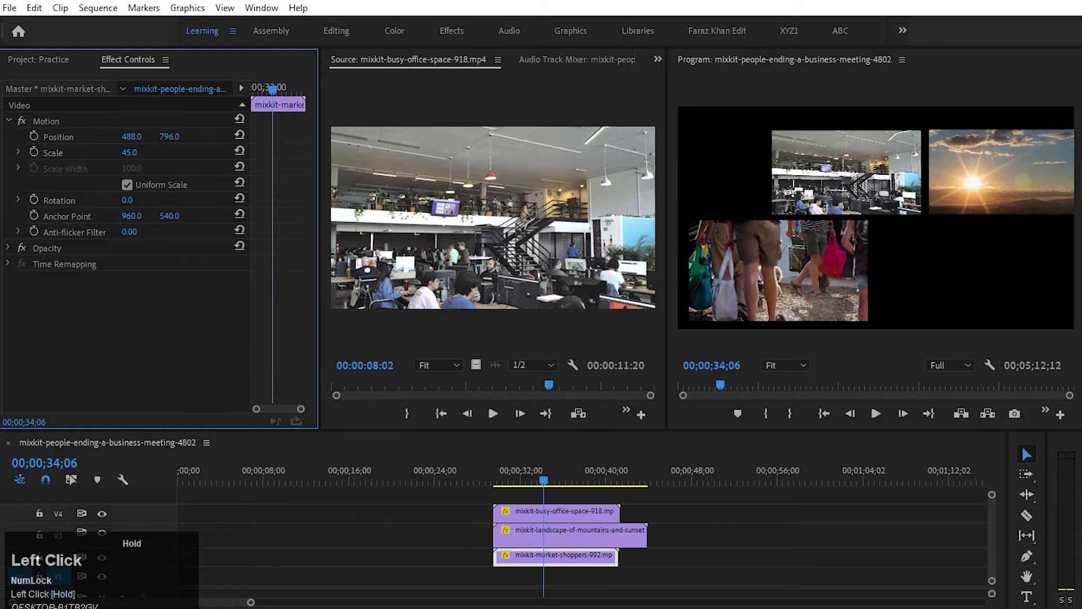
# - Enlarge the landscape clip into the frame's lower-right quarter and set the busy office clip to Scale 48.6 and Position 492.9, 266.5
pyautogui.click(516, 536)
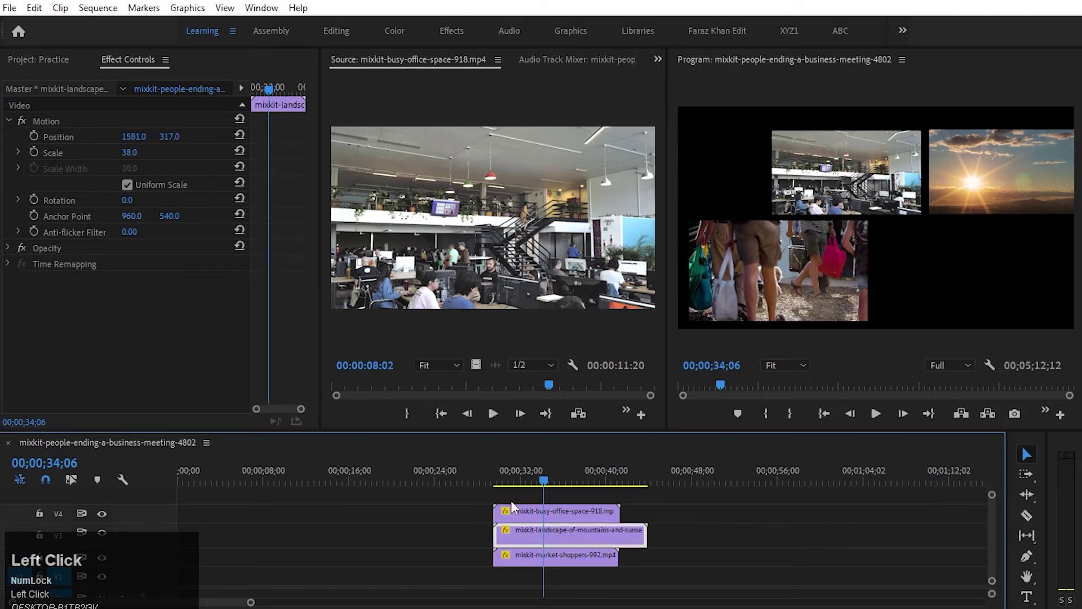
pyautogui.moveTo(134, 152); pyautogui.dragTo(72, 138)
pyautogui.moveTo(167, 140); pyautogui.dragTo(414, 139)
pyautogui.moveTo(140, 152); pyautogui.dragTo(3, 138)
pyautogui.click(545, 511)
pyautogui.moveTo(179, 141); pyautogui.dragTo(157, 141)
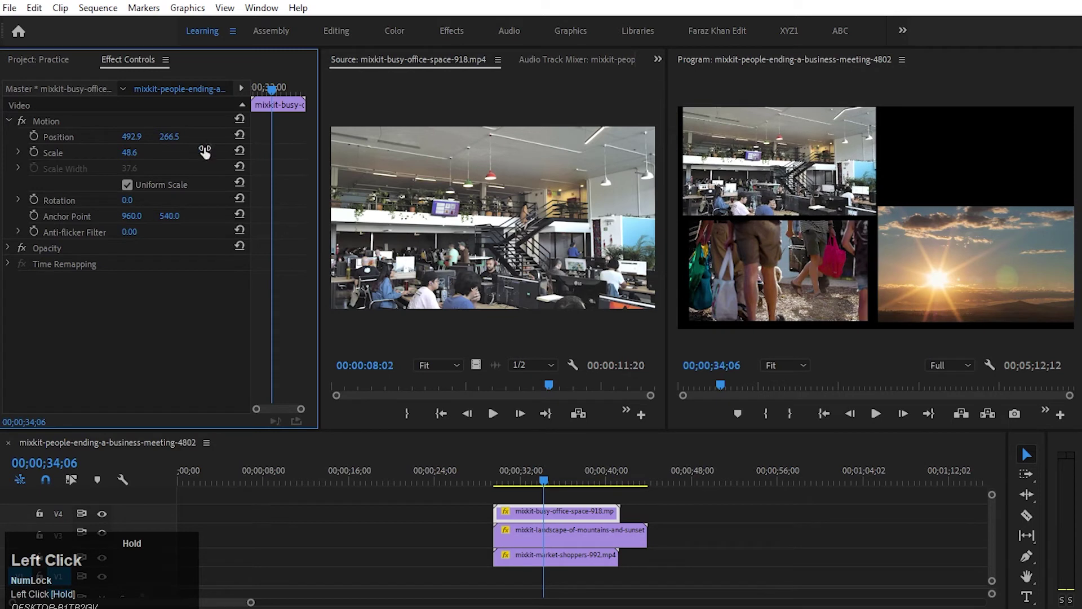
# - Mark a section of Stock Footage.mp4 and add it on V5 in the frame's upper-left quarter
pyautogui.click(34, 63)
pyautogui.doubleClick(114, 250)
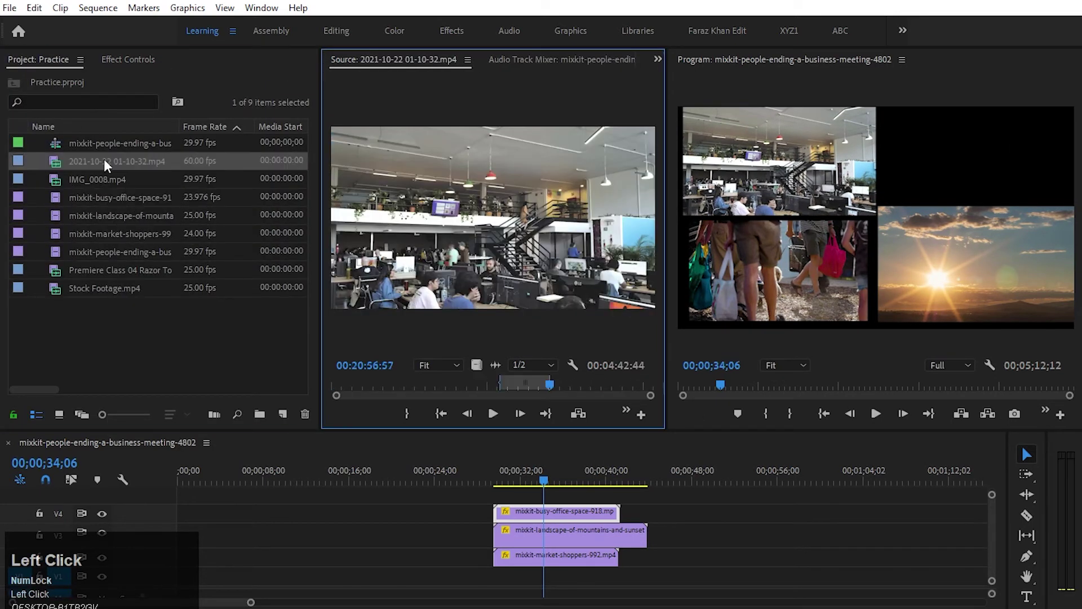
pyautogui.doubleClick(56, 273)
pyautogui.moveTo(394, 385); pyautogui.dragTo(459, 367)
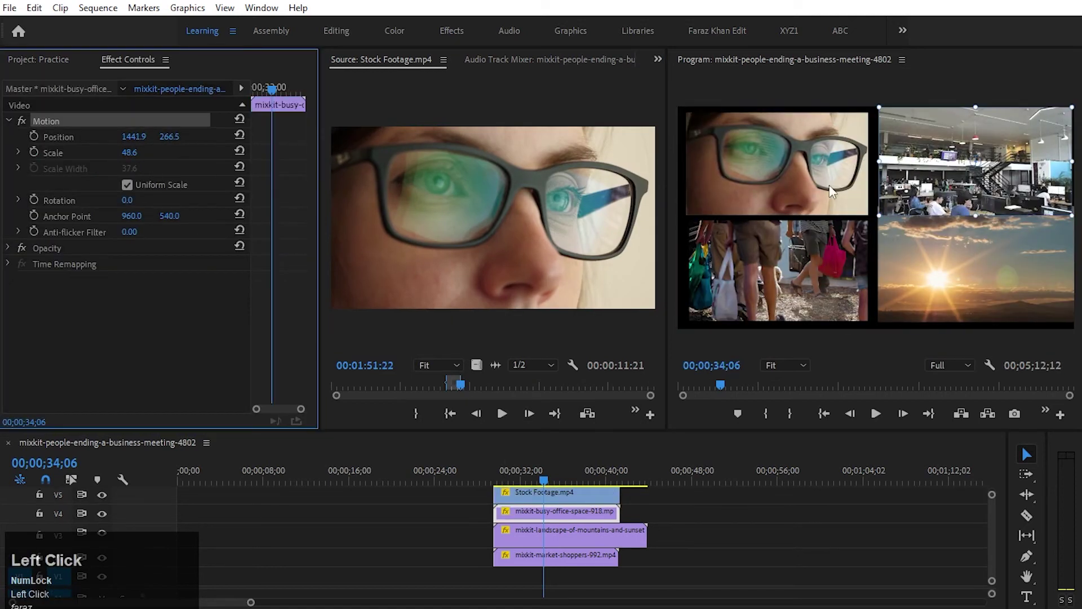
# - Refine the busy office clip to Scale 50.7 at Position 1452.9, 288.5 and Stock Footage.mp4 to Scale 48.7 at Position 484.7, 279
pyautogui.moveTo(878, 215); pyautogui.dragTo(875, 217)
pyautogui.moveTo(947, 175); pyautogui.dragTo(945, 180)
pyautogui.click(569, 496)
pyautogui.click(46, 121)
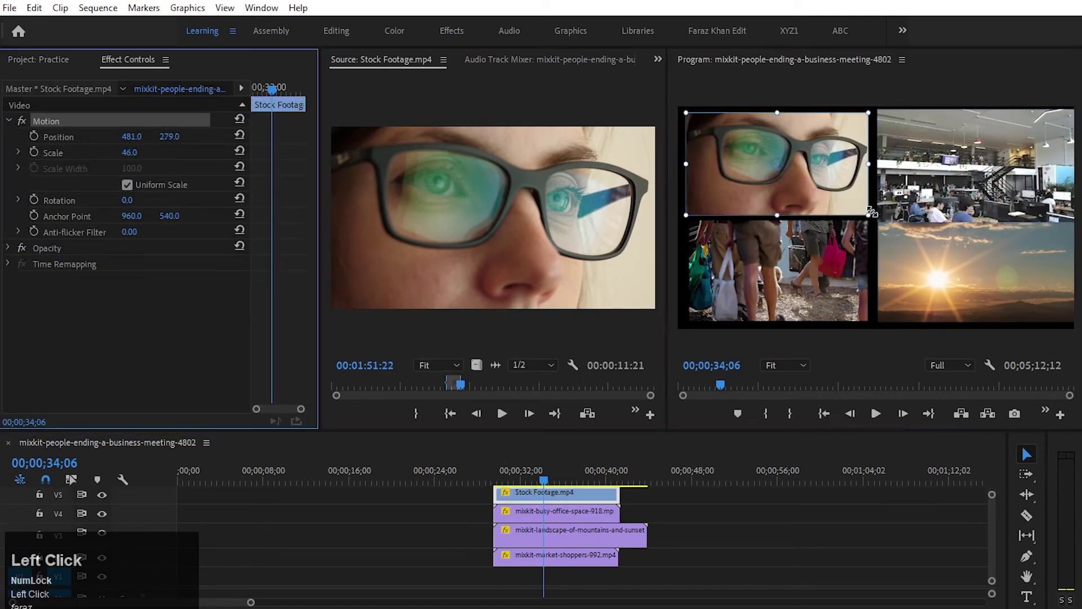
pyautogui.moveTo(868, 215); pyautogui.dragTo(874, 218)
# - Adjust the market shoppers clip to Scale 46.4 and Position 491.7, 804.3 to fill the lower-left quarter
pyautogui.click(569, 557)
pyautogui.click(47, 121)
pyautogui.moveTo(825, 290); pyautogui.dragTo(826, 292)
# - Set the landscape clip to Scale 52 and Position 1461.7, 779.6, and check the four-way layout in the maximized Program monitor
pyautogui.moveTo(544, 479); pyautogui.dragTo(562, 479)
pyautogui.click(569, 534)
pyautogui.moveTo(129, 153); pyautogui.dragTo(150, 160)
pyautogui.click(46, 121)
pyautogui.moveTo(917, 257); pyautogui.dragTo(915, 259)
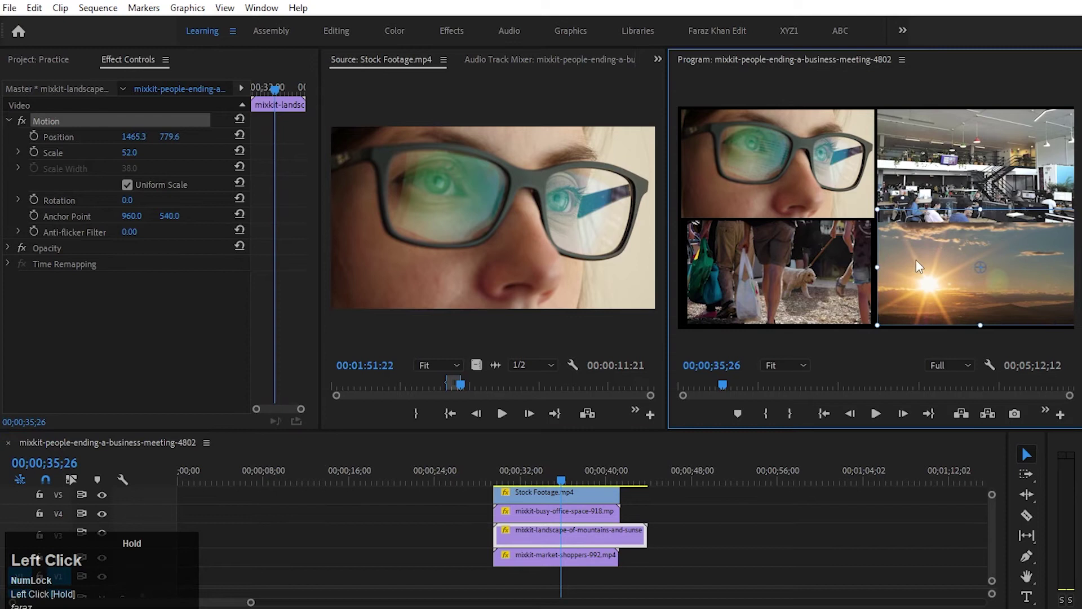
pyautogui.click(733, 541)
pyautogui.press('`')
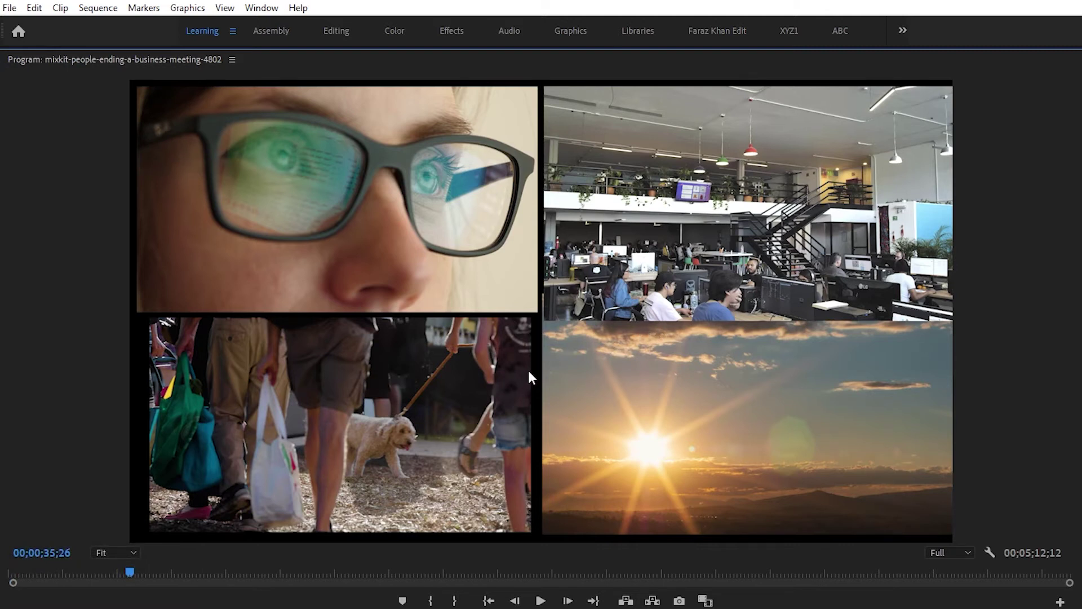
pyautogui.press('`')
# - Start Scale animation on the market shoppers clip with a keyframe at 00;00;32;09
pyautogui.moveTo(492, 477); pyautogui.dragTo(496, 473)
pyautogui.press('=')
pyautogui.press('=')
pyautogui.click(593, 475)
pyautogui.moveTo(577, 474); pyautogui.dragTo(597, 475)
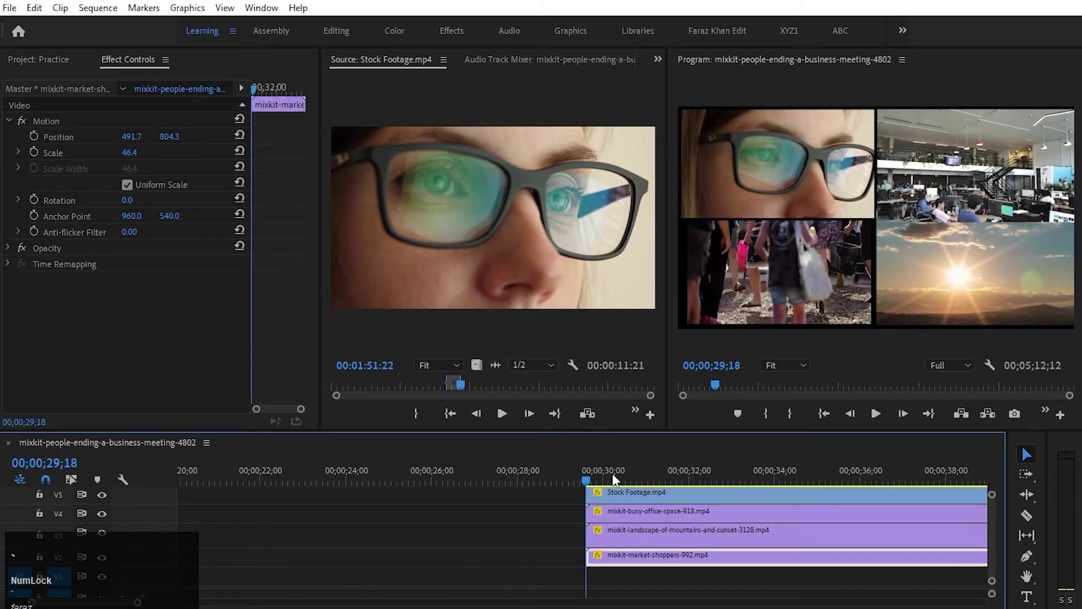
pyautogui.moveTo(612, 478); pyautogui.dragTo(701, 474)
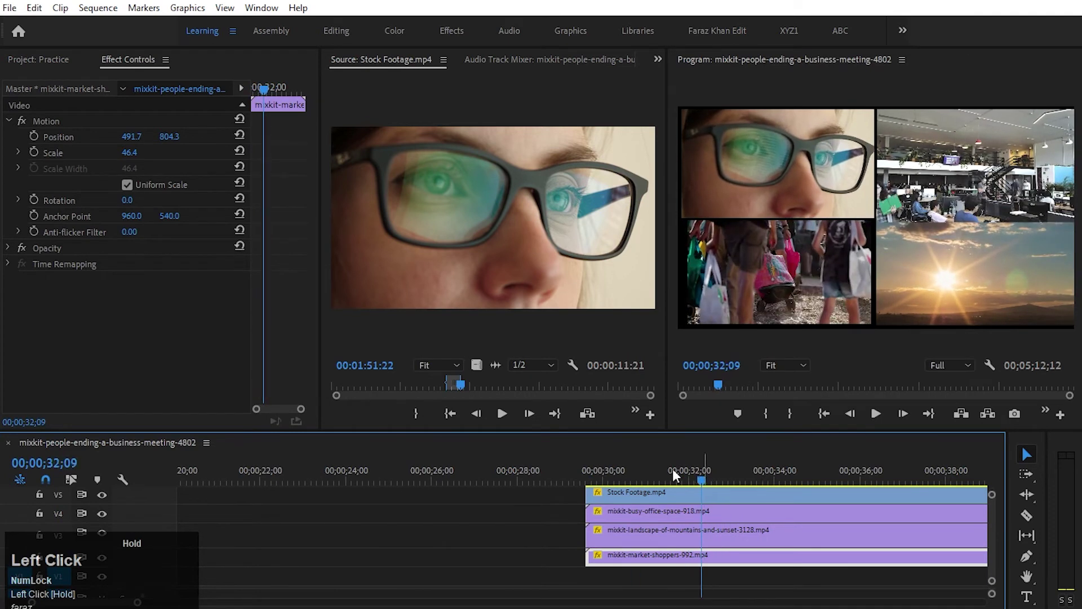
pyautogui.click(33, 152)
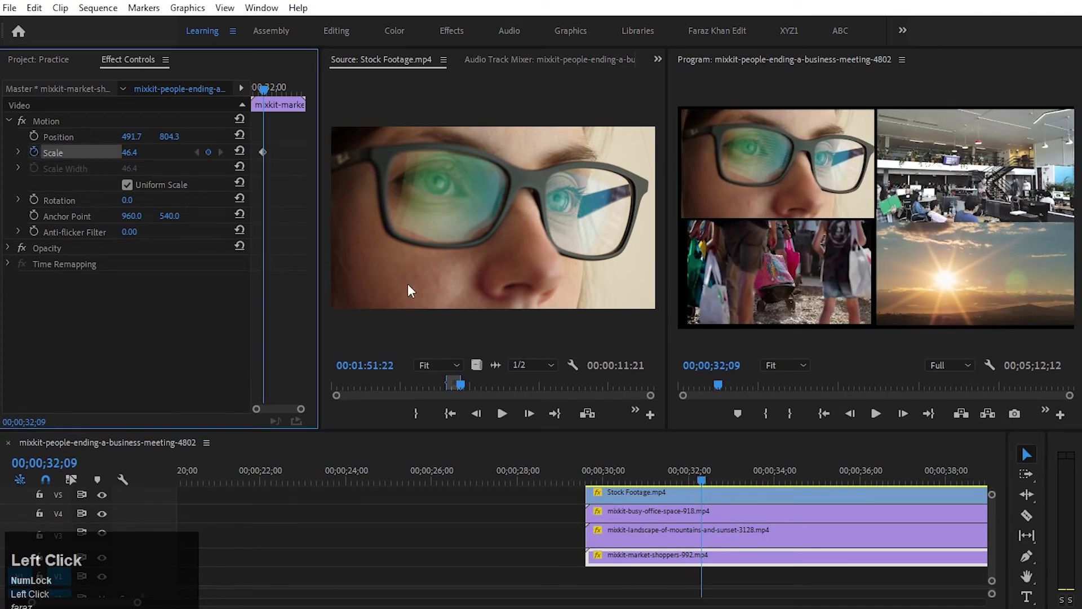
# - Add Scale keyframes at 00;00;32;09 to the landscape, busy office and Stock Footage clips
pyautogui.click(681, 526)
pyautogui.click(35, 153)
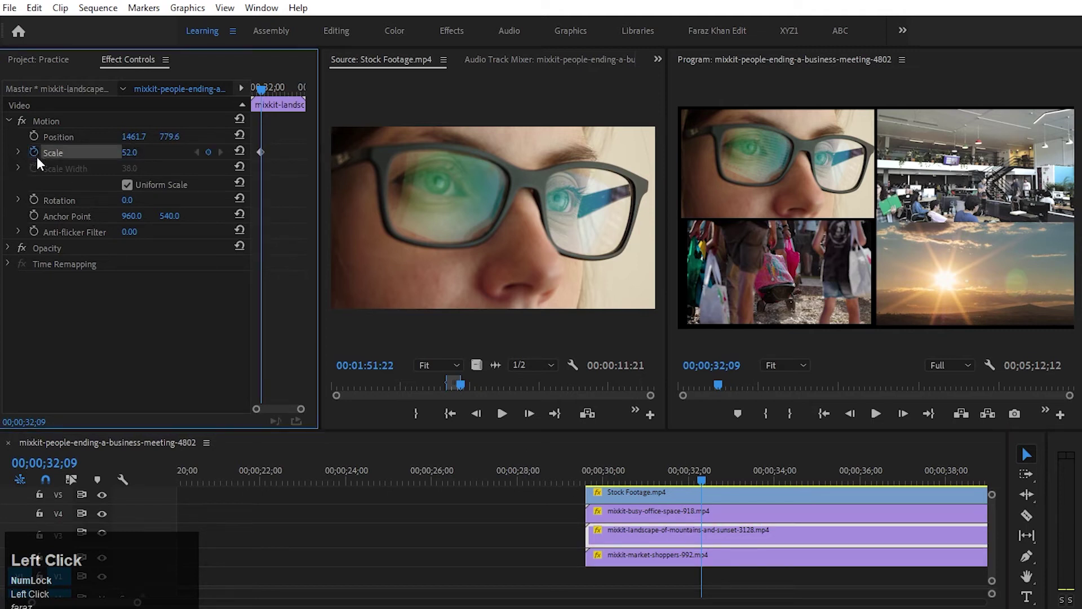
pyautogui.click(698, 513)
pyautogui.click(34, 152)
pyautogui.click(692, 492)
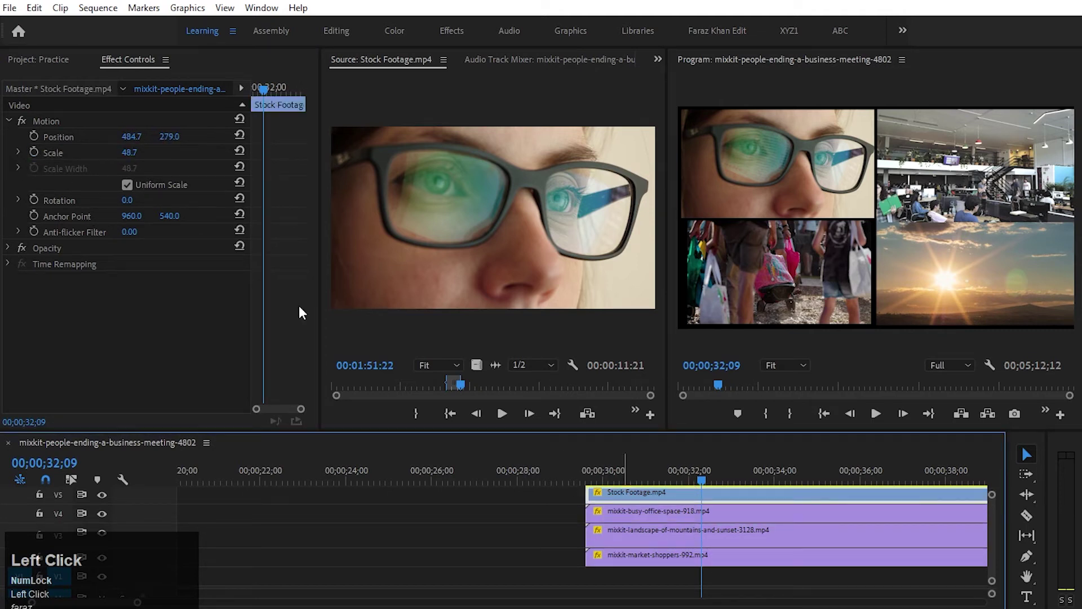
pyautogui.click(34, 151)
# - Set Scale to 0 at the clips' start, 00;00;29;18, for the market shoppers and landscape clips
pyautogui.moveTo(669, 473); pyautogui.dragTo(587, 473)
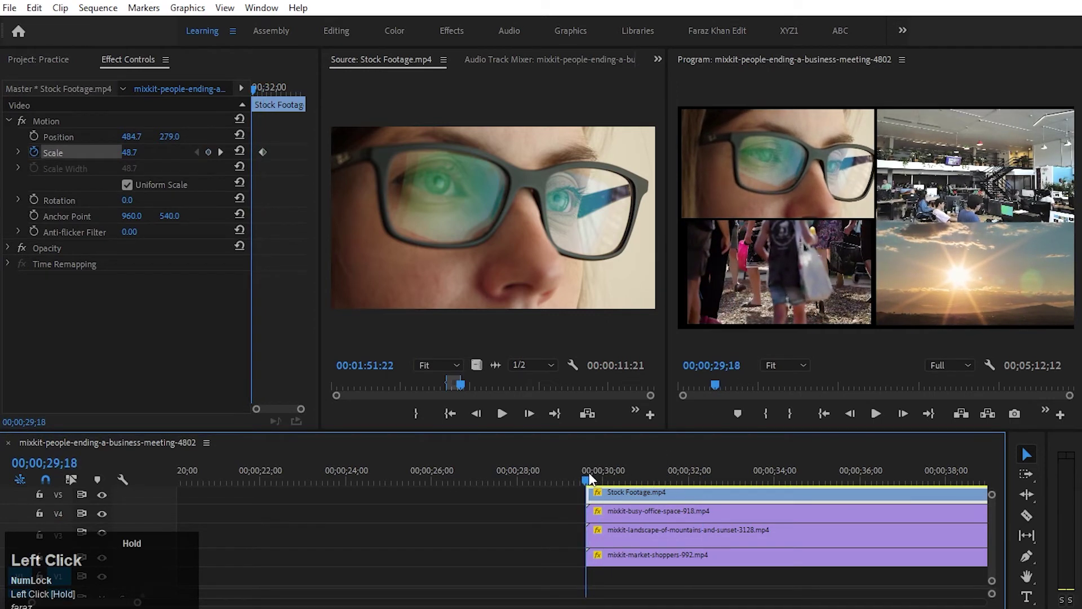
pyautogui.click(654, 562)
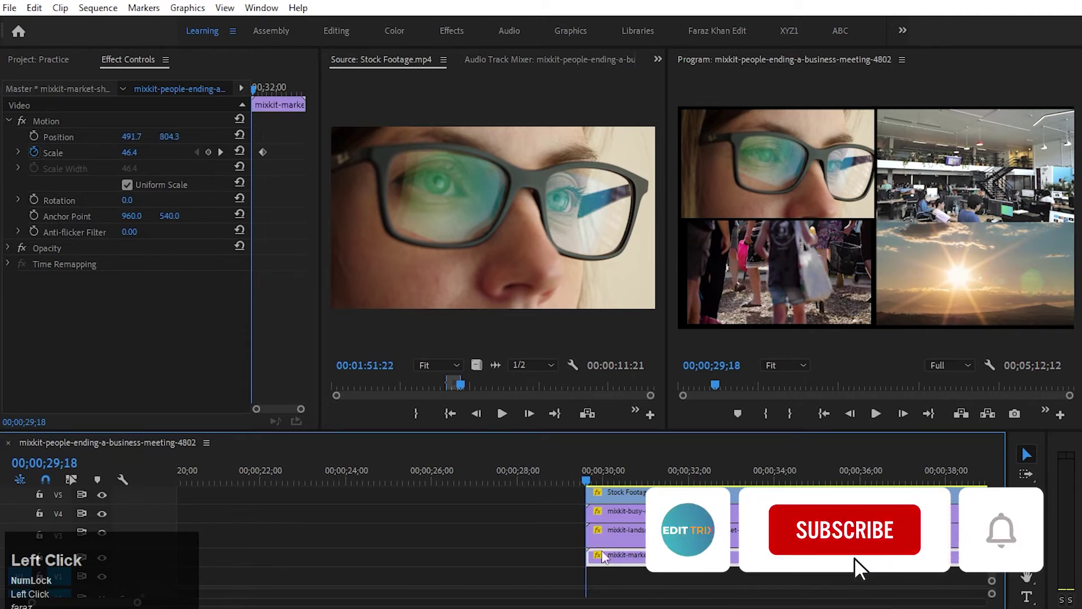
pyautogui.click(142, 151)
pyautogui.write('0')
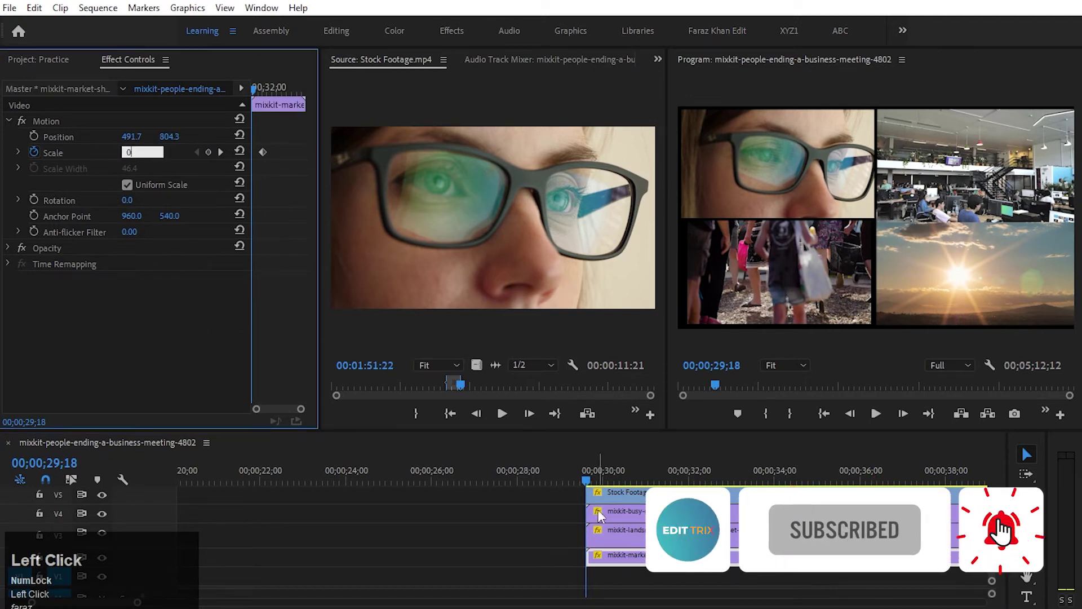
pyautogui.click(639, 537)
pyautogui.click(130, 153)
pyautogui.write('0')
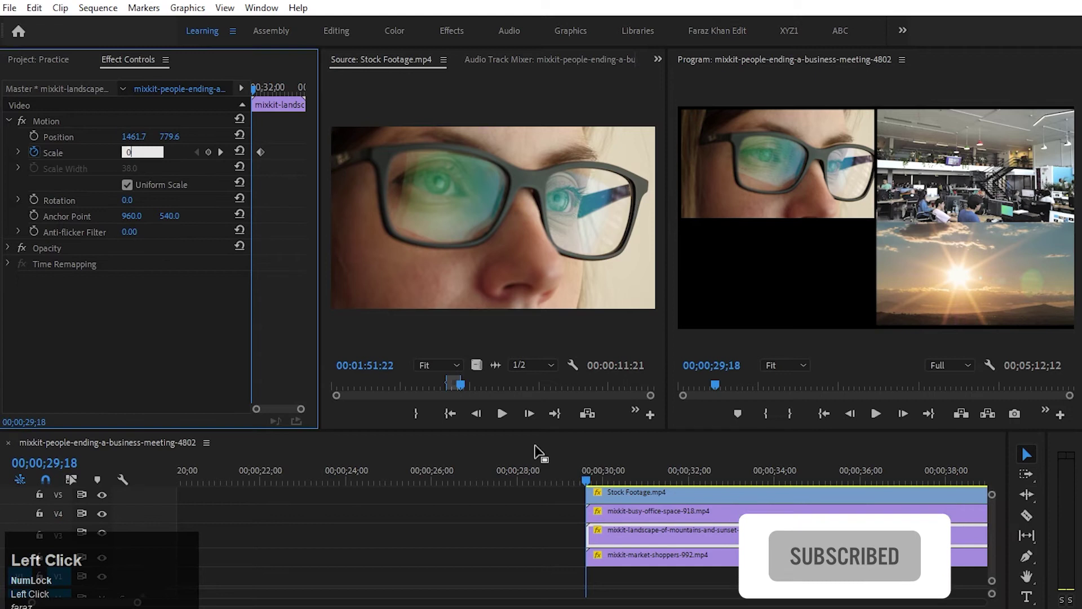
# - Set Scale to 0 at 00;00;29;18 for the busy office and Stock Footage clips
pyautogui.click(629, 513)
pyautogui.click(131, 153)
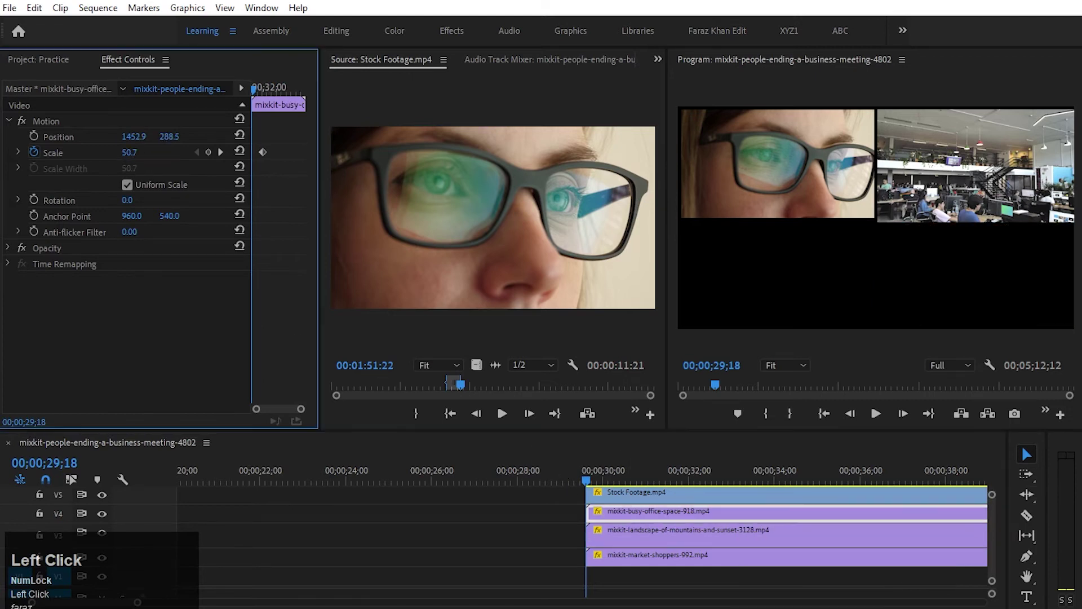
pyautogui.click(640, 492)
pyautogui.click(130, 153)
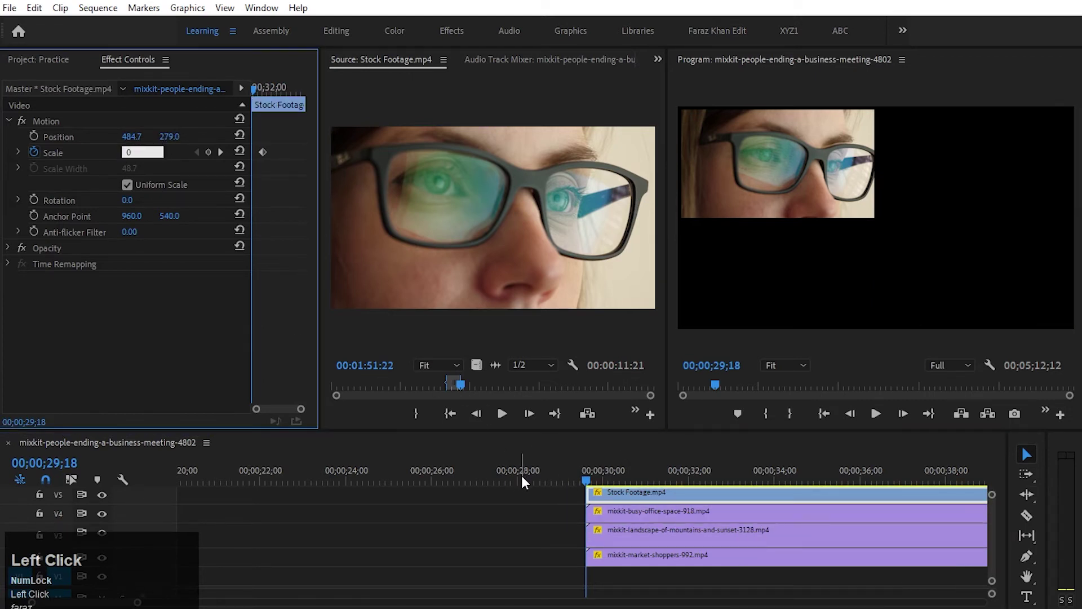
pyautogui.click(515, 501)
# - Widen Effect Controls to inspect the market shoppers Scale keyframes and play the scale-up animation from the clips' start
pyautogui.click(626, 557)
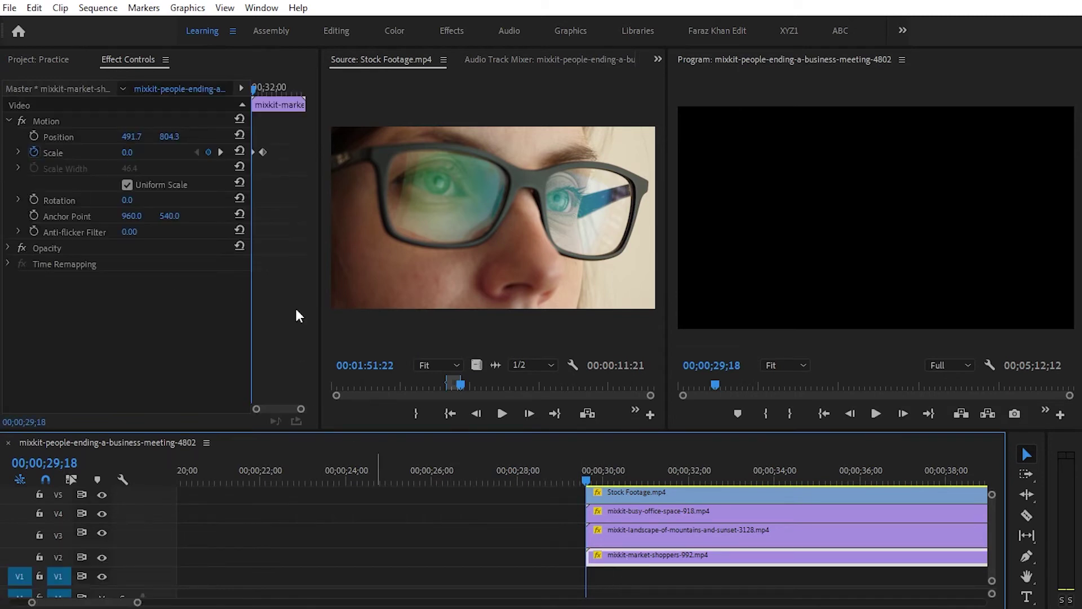
pyautogui.click(260, 171)
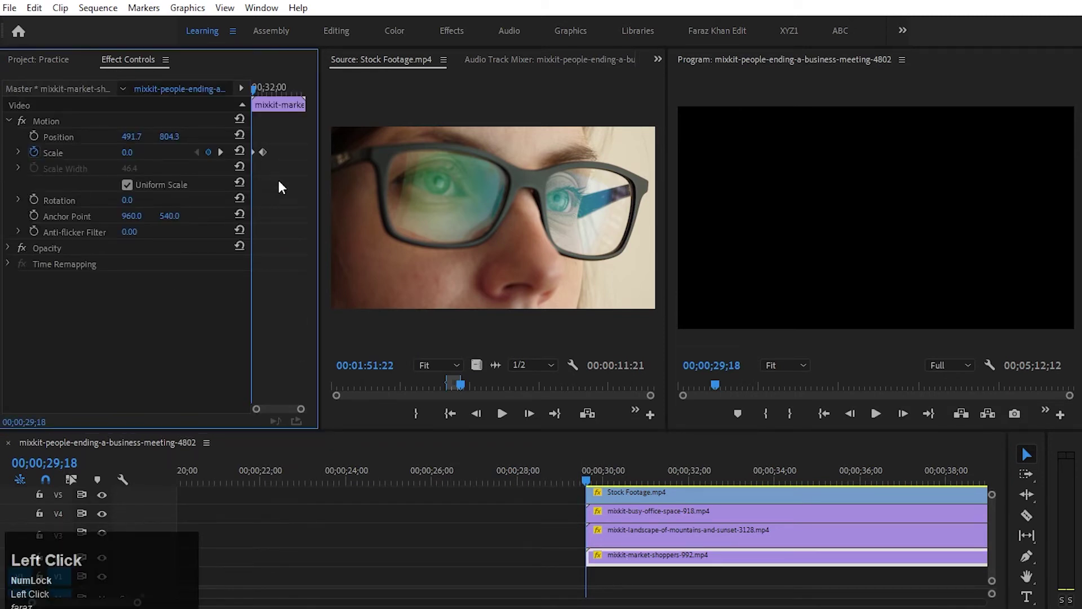
pyautogui.moveTo(319, 179); pyautogui.dragTo(393, 181)
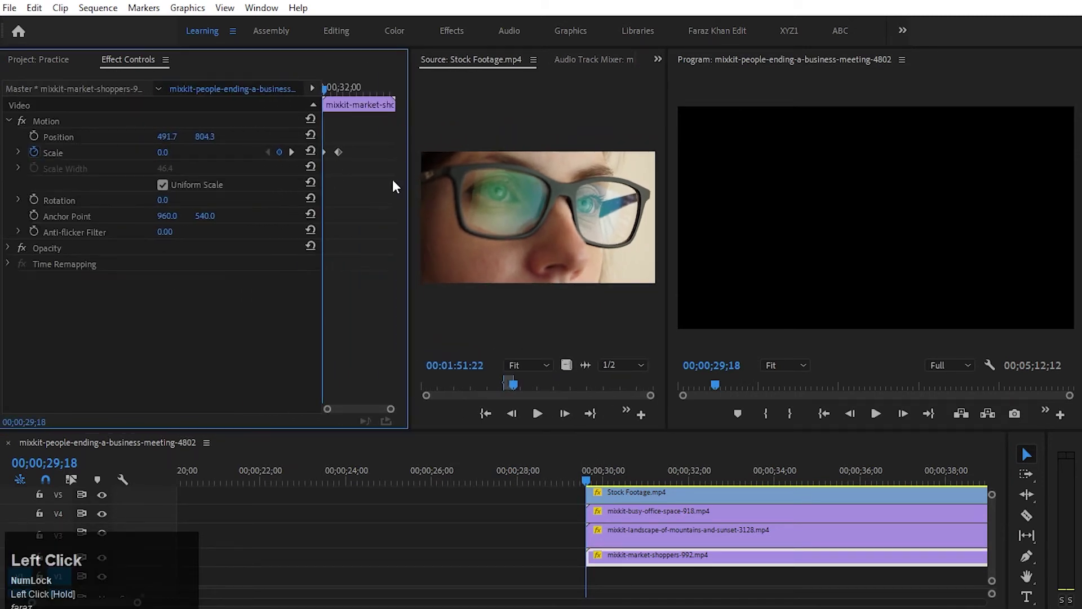
pyautogui.click(291, 153)
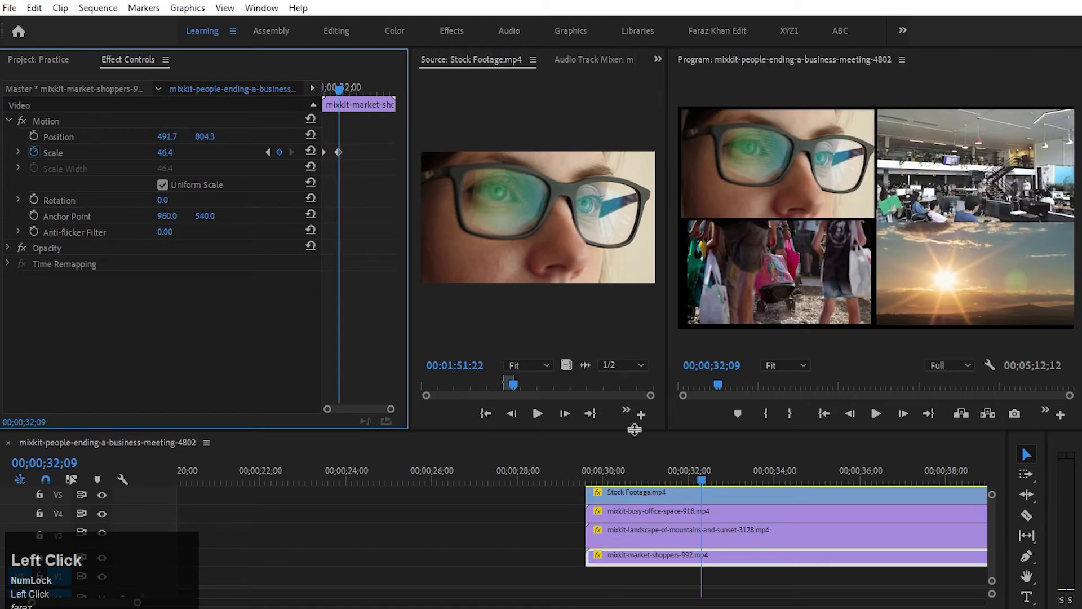
pyautogui.moveTo(585, 472); pyautogui.dragTo(588, 473)
pyautogui.press('space')
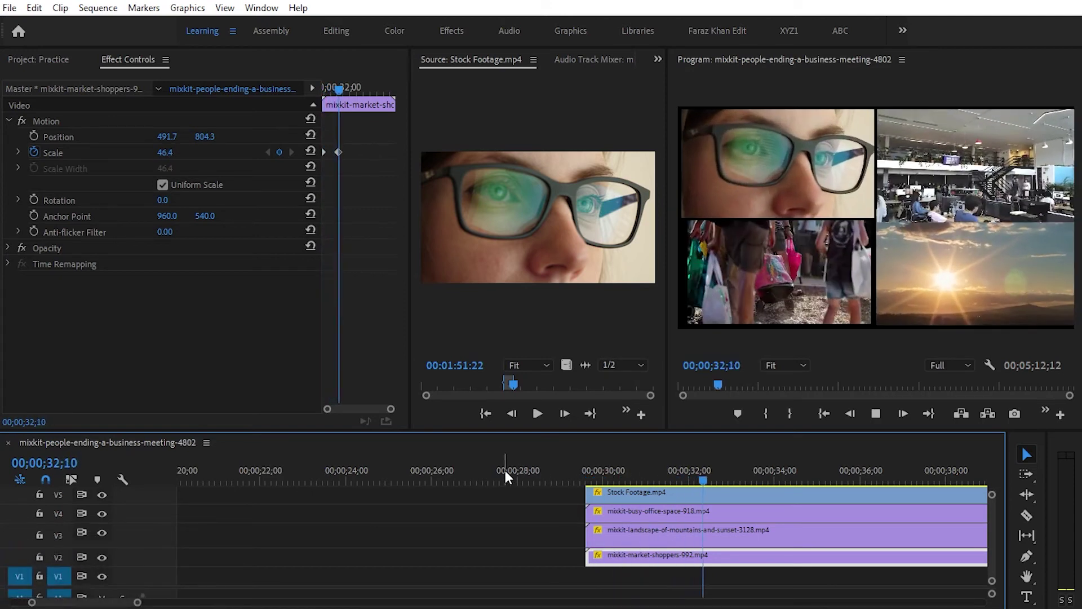
pyautogui.press('space')
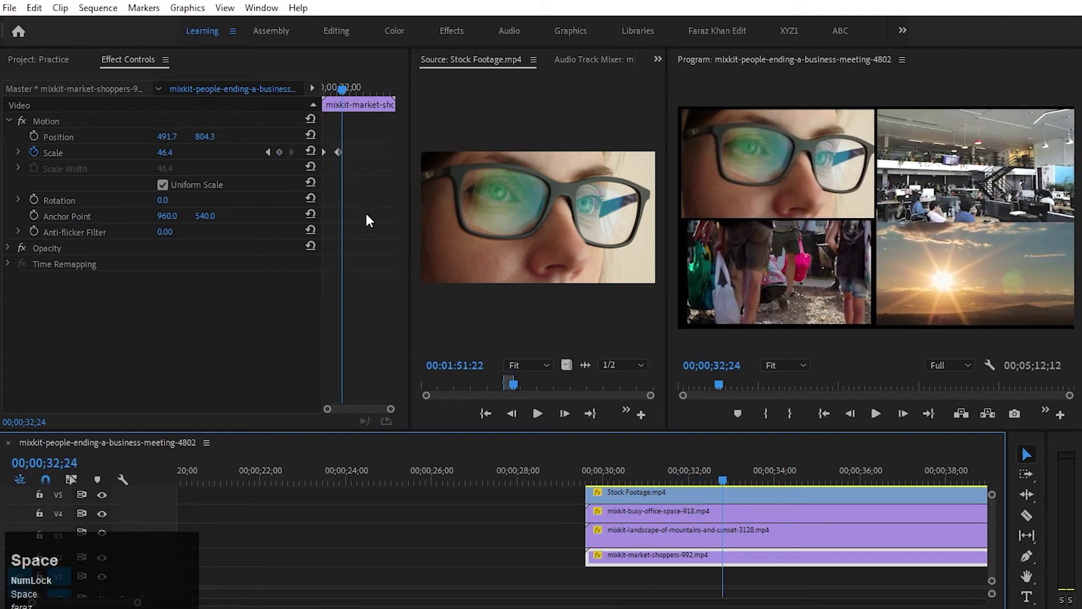
# - Move the market shoppers clip's second Scale keyframe earlier to 00;00;30;05 to speed up its animation
pyautogui.click(345, 133)
pyautogui.press('=')
pyautogui.click(340, 88)
pyautogui.moveTo(340, 88); pyautogui.dragTo(255, 104)
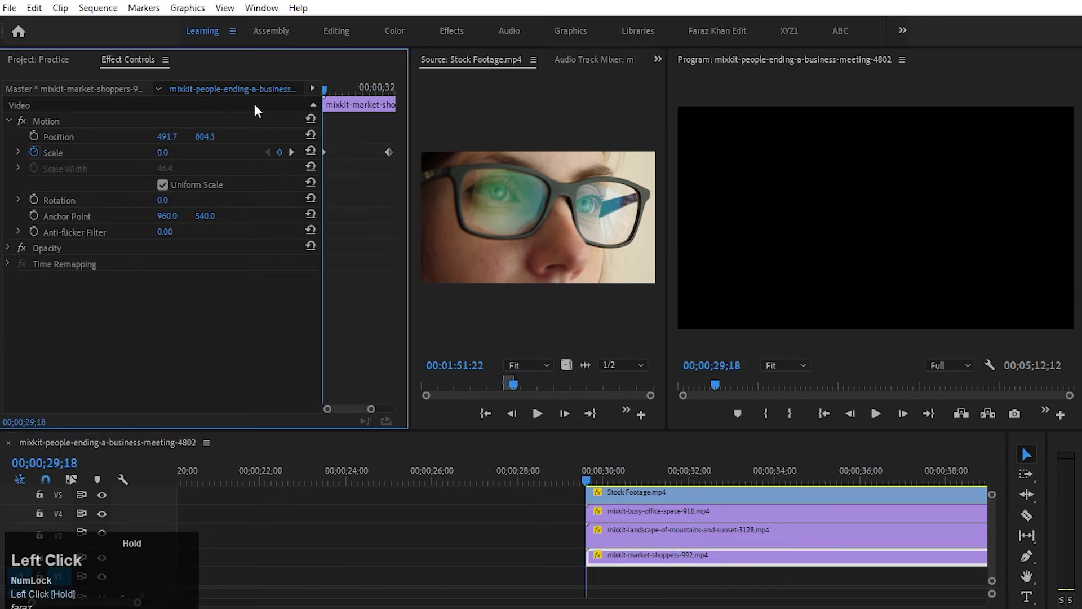
pyautogui.moveTo(323, 102); pyautogui.dragTo(338, 97)
pyautogui.moveTo(390, 152); pyautogui.dragTo(326, 153)
# - Move the landscape clip's second Scale keyframe earlier to 00;00;30;05
pyautogui.click(672, 543)
pyautogui.press('=')
pyautogui.press('=')
pyautogui.press('=')
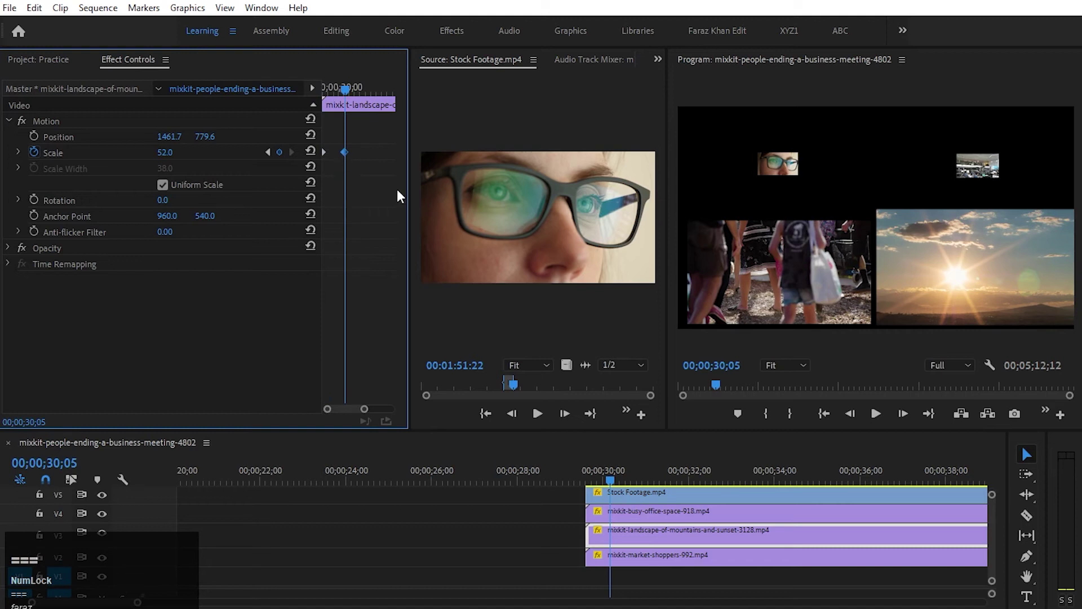
# - Move the second Scale keyframes of the busy office and Stock Footage clips earlier to 00;00;30;05
pyautogui.click(644, 509)
pyautogui.press('=')
pyautogui.press('=')
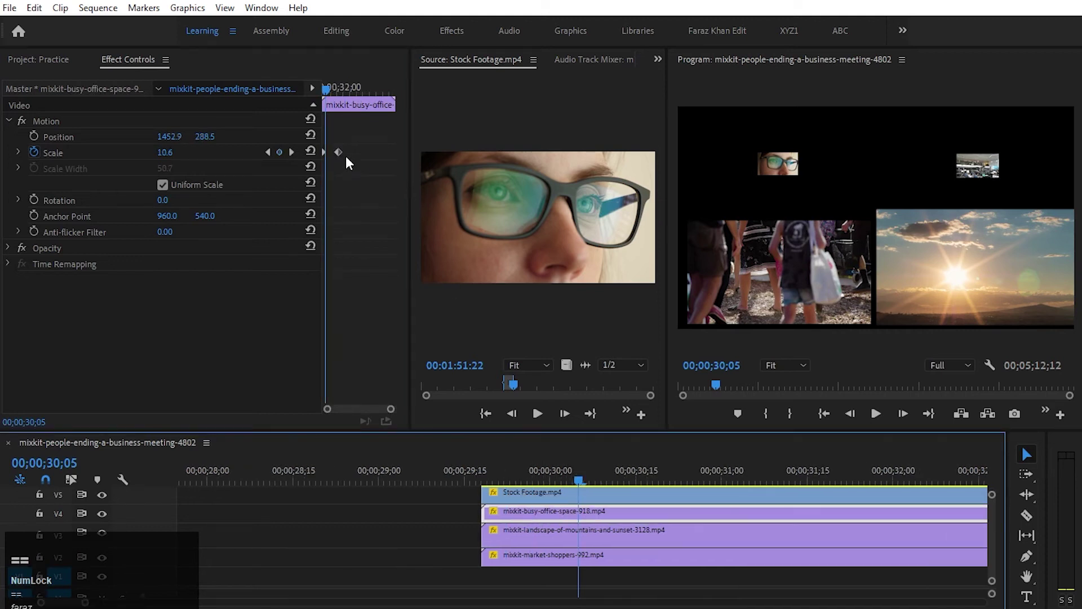
pyautogui.click(339, 144)
pyautogui.press('=')
pyautogui.press('=')
pyautogui.moveTo(388, 151); pyautogui.dragTo(326, 151)
pyautogui.click(585, 488)
# - Play the faster scale-up of all four clips repeatedly from 00;00;29;18 to review it
pyautogui.moveTo(486, 475); pyautogui.dragTo(485, 474)
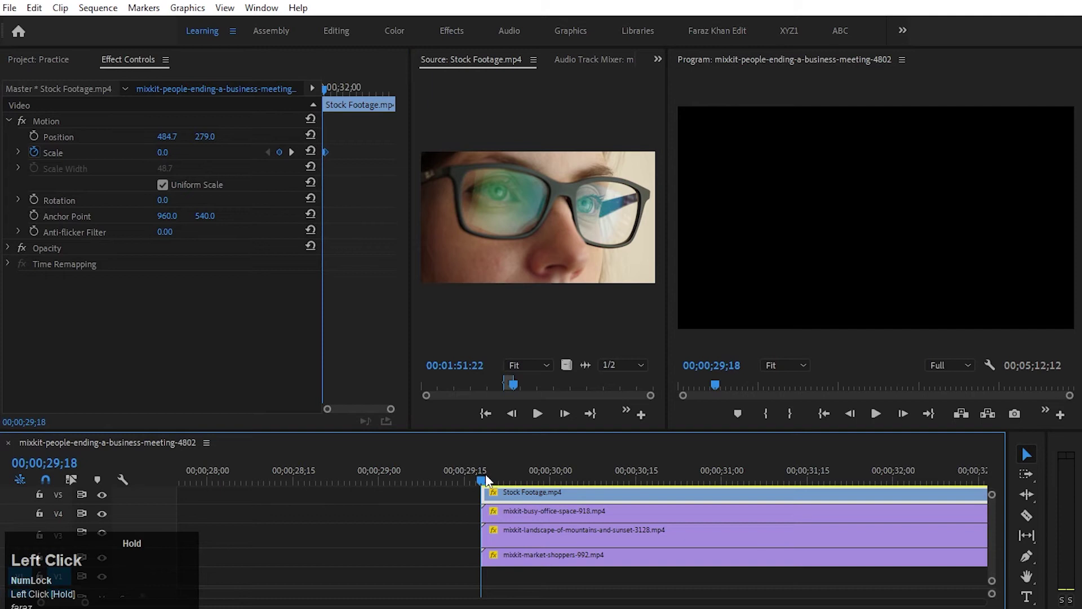
pyautogui.press('space')
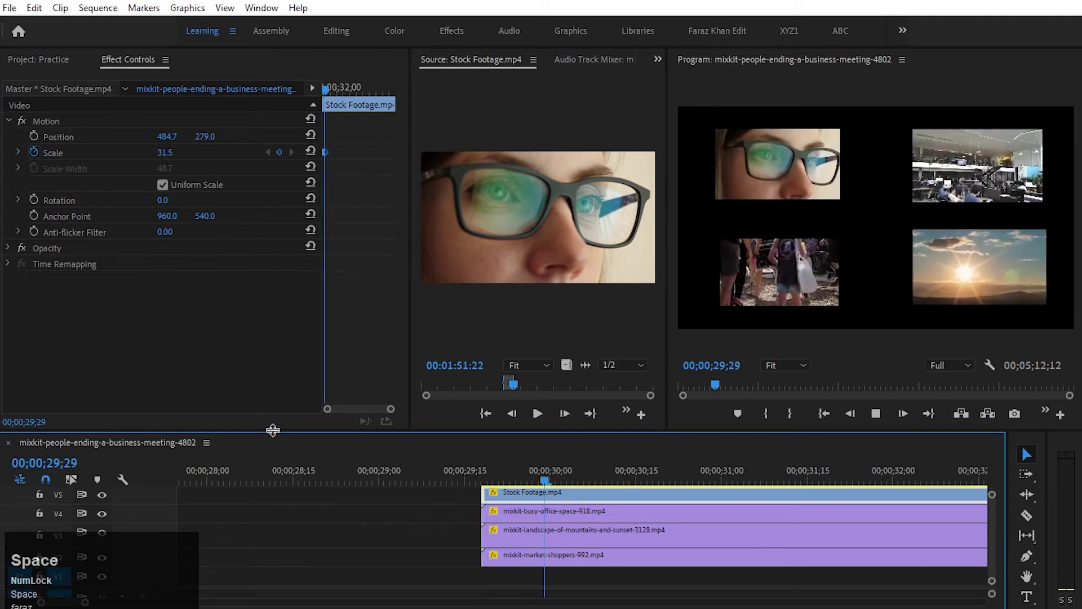
pyautogui.click(475, 475)
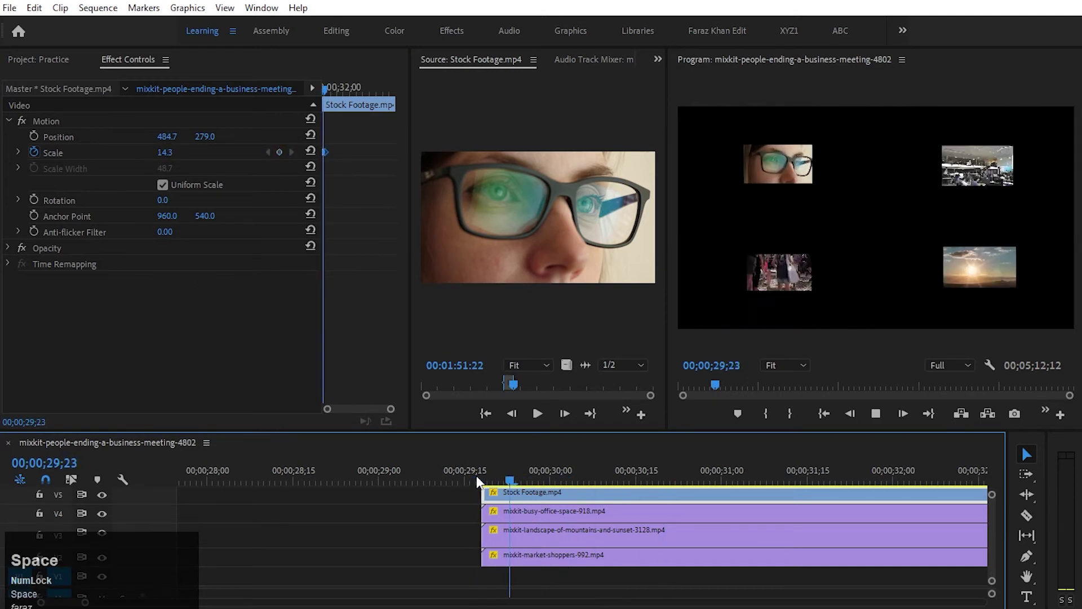
pyautogui.click(475, 471)
pyautogui.press('space')
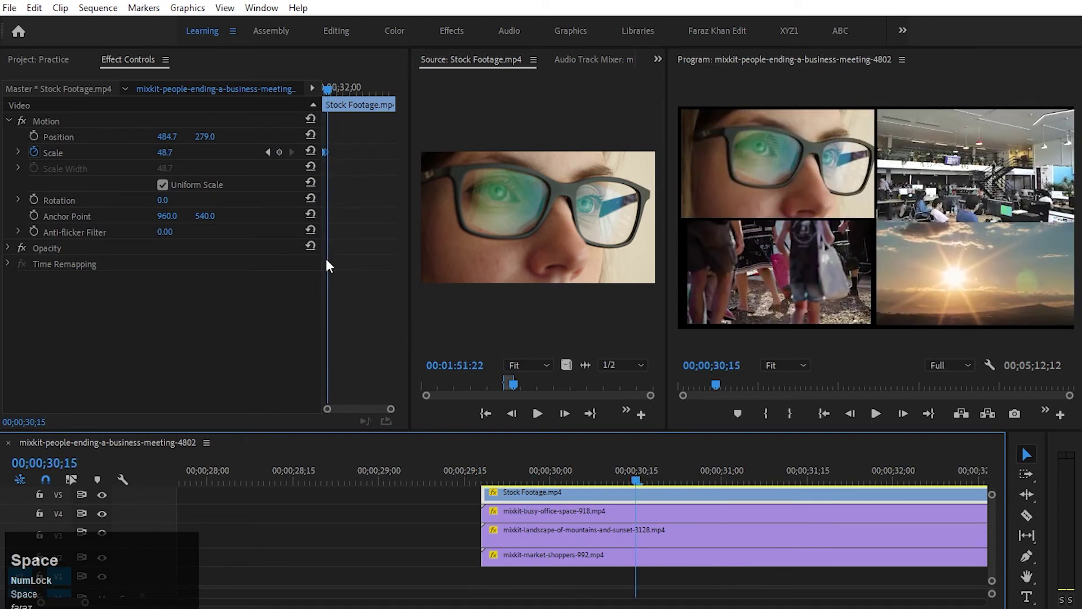
# - Remove the Scale keyframes from all four split-screen clips by turning off their Scale animation
pyautogui.click(37, 151)
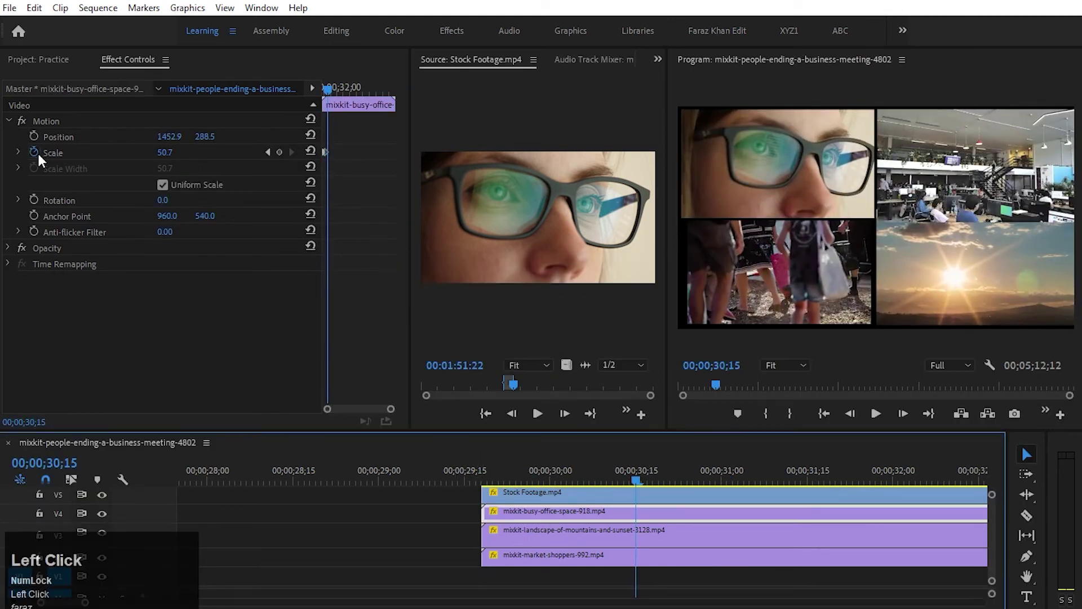
pyautogui.click(37, 152)
pyautogui.click(583, 334)
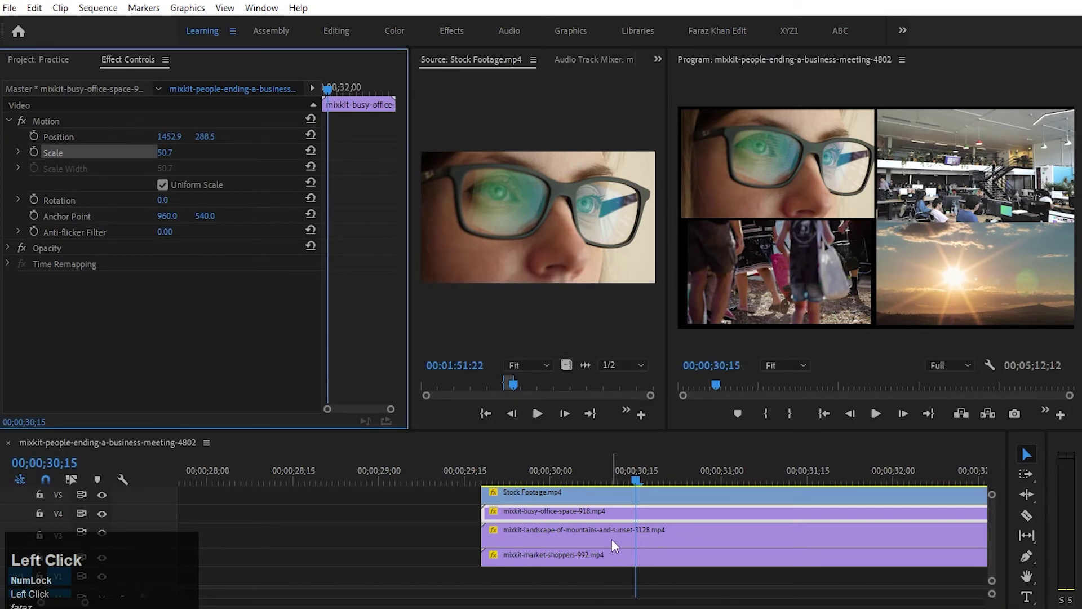
pyautogui.click(611, 539)
# - Add a Position keyframe at 00;00;30;01 to the market shoppers, landscape, busy office and Stock Footage clips
pyautogui.click(560, 468)
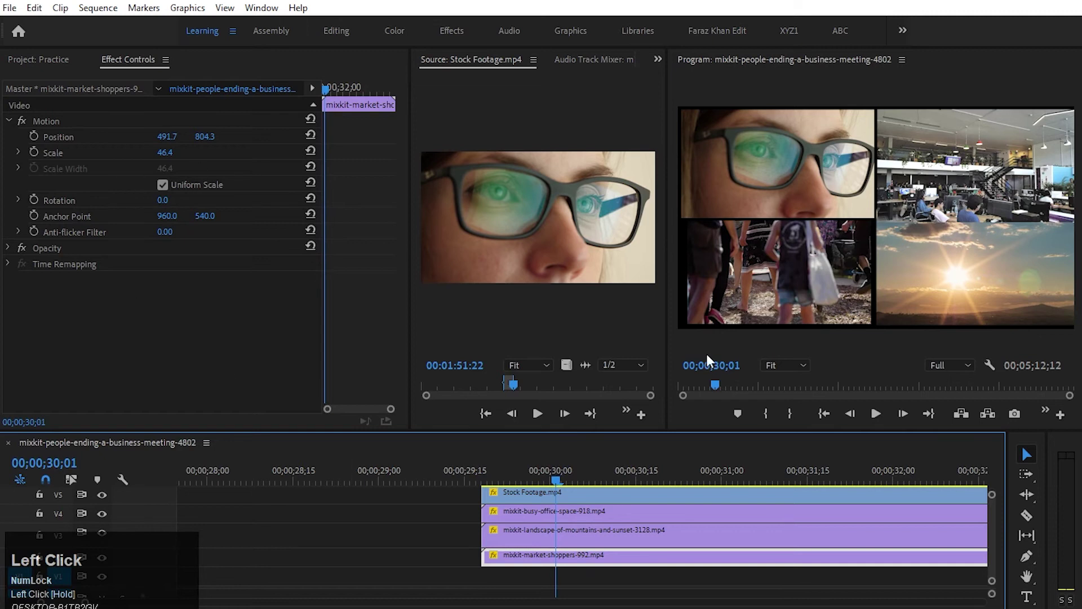
pyautogui.click(33, 151)
pyautogui.click(34, 137)
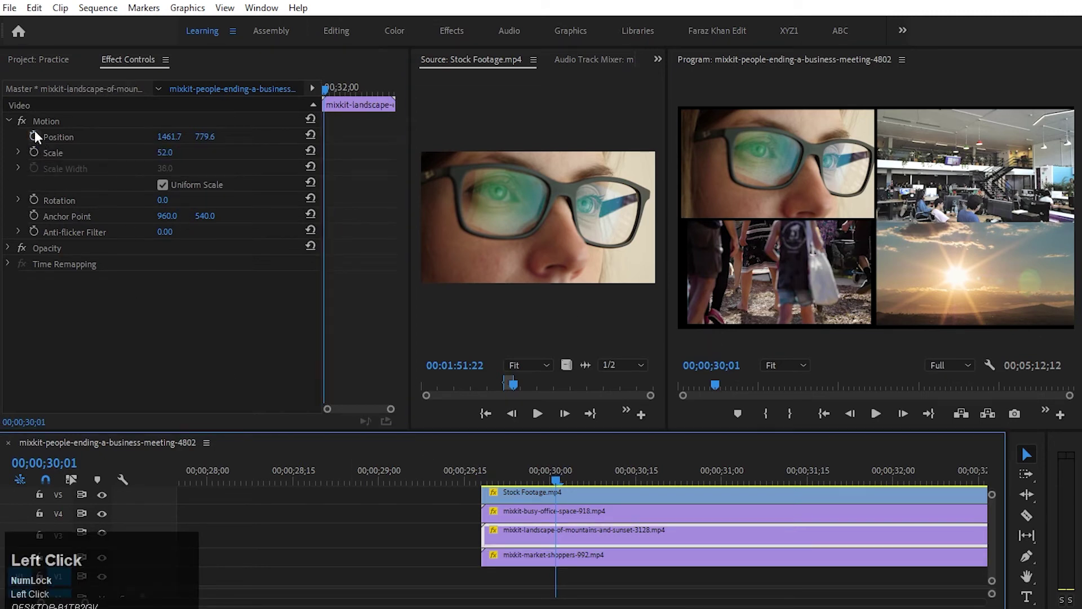
pyautogui.click(34, 135)
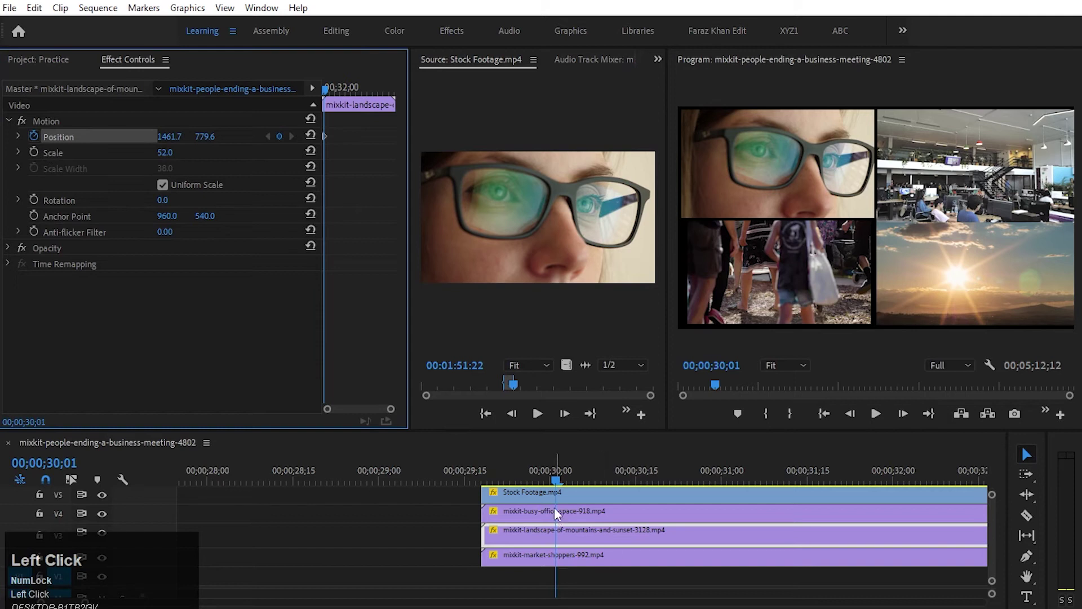
pyautogui.click(555, 512)
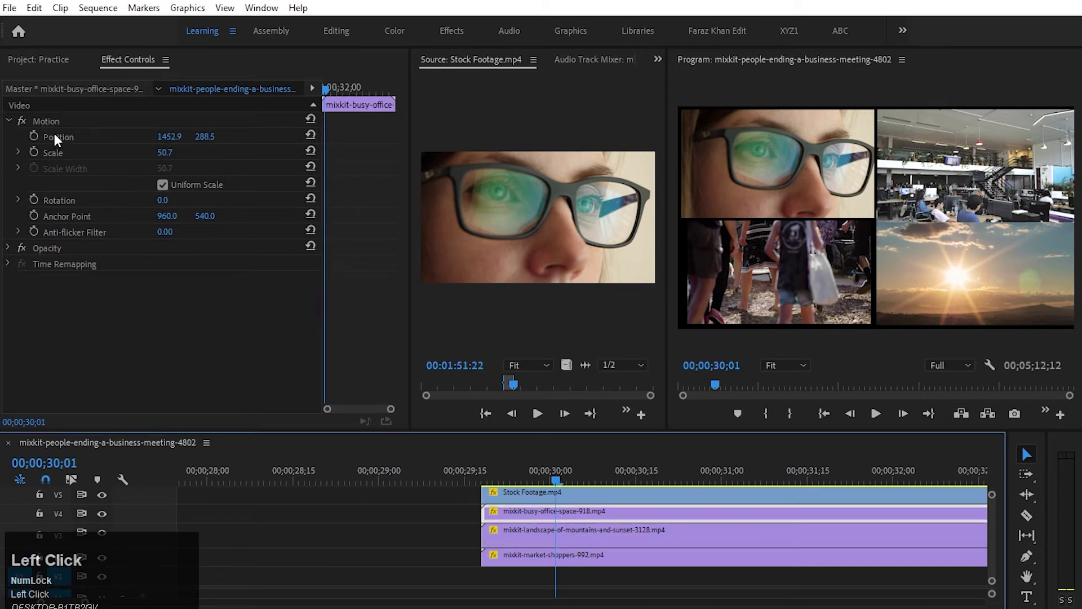
pyautogui.click(34, 136)
pyautogui.click(584, 499)
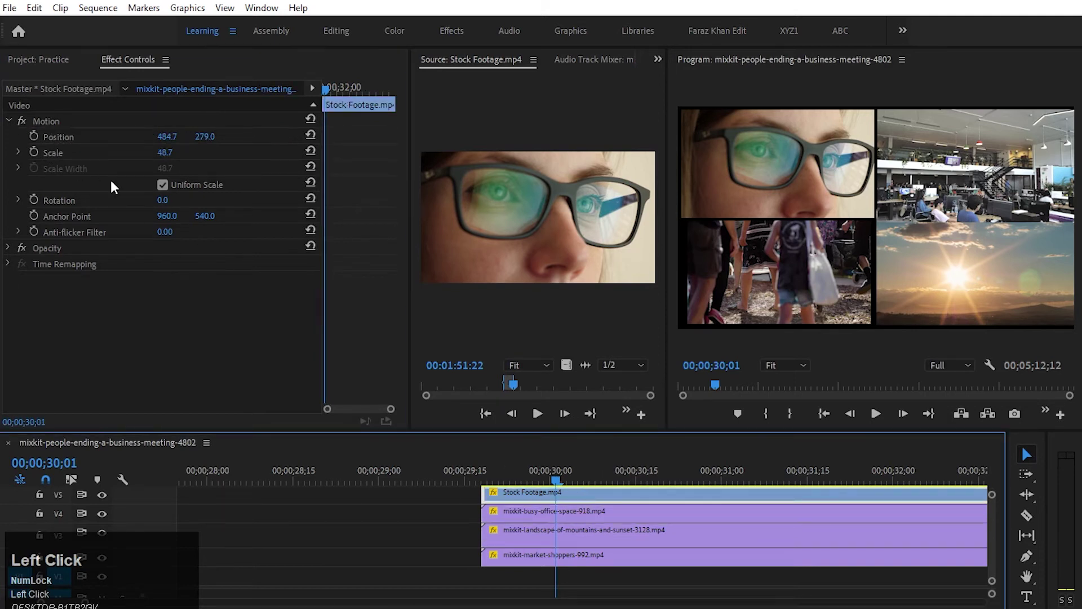
pyautogui.click(34, 136)
# - Try moving the Stock Footage clip above the frame at 00;00;29;19, with a vertical position of about -457.0
pyautogui.moveTo(548, 480); pyautogui.dragTo(492, 475)
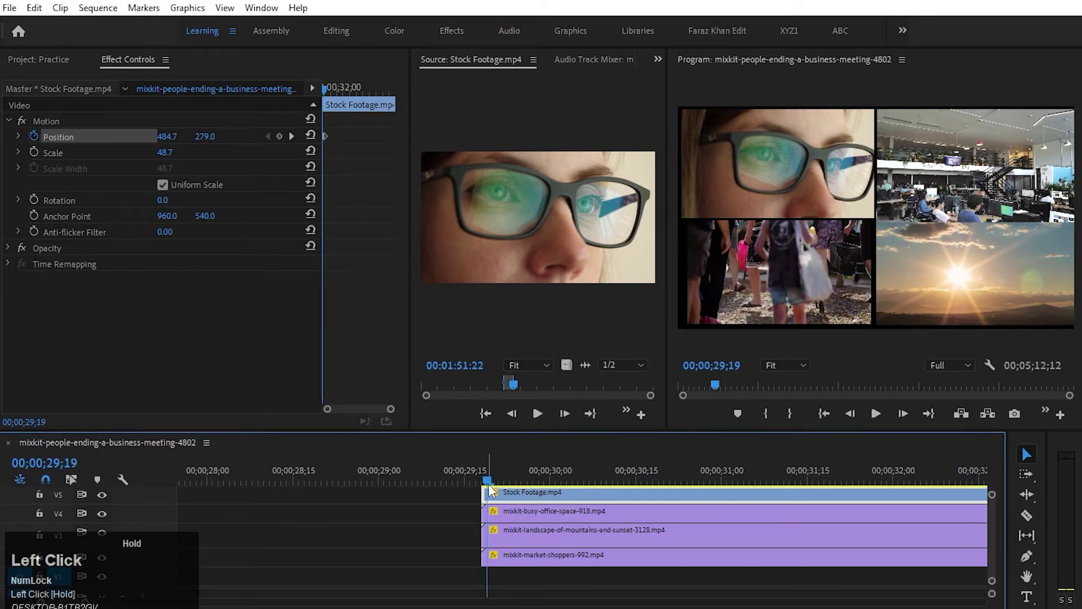
pyautogui.moveTo(207, 137); pyautogui.dragTo(2, 137)
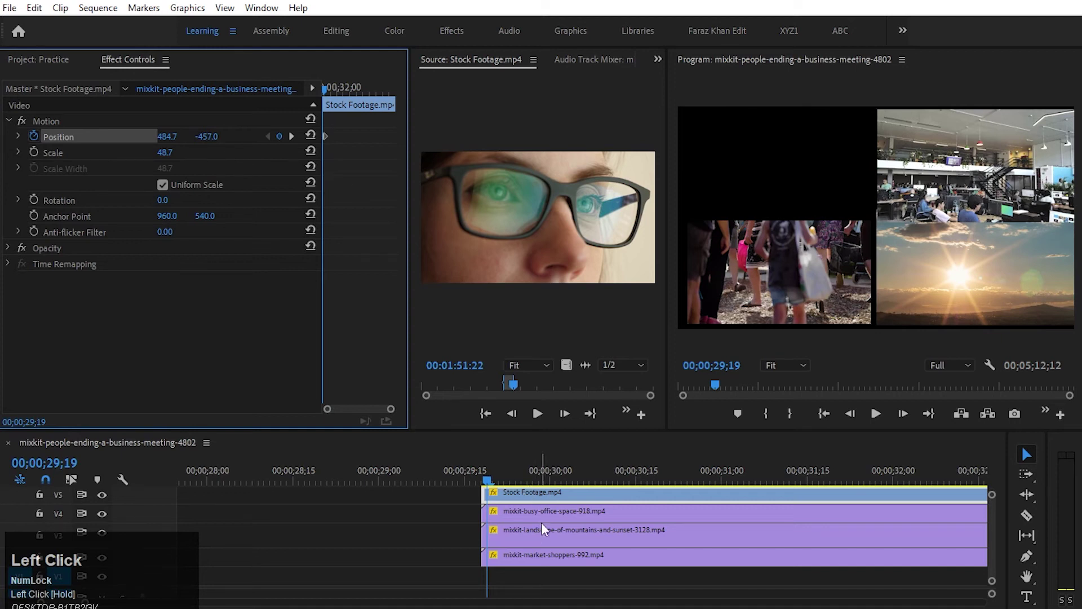
# - At 00;00;29;19, keyframe the market shoppers clip's Position below the frame and the landscape clip above it at about -377.4 vertically
pyautogui.click(536, 558)
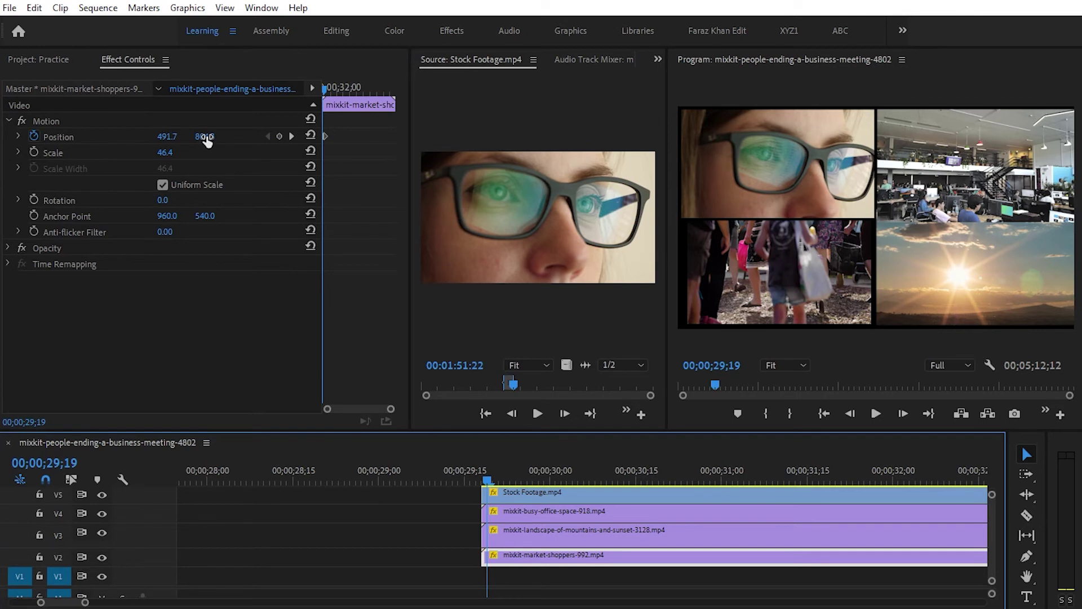
pyautogui.moveTo(208, 137); pyautogui.dragTo(533, 137)
pyautogui.click(596, 530)
pyautogui.moveTo(204, 135); pyautogui.dragTo(1, 136)
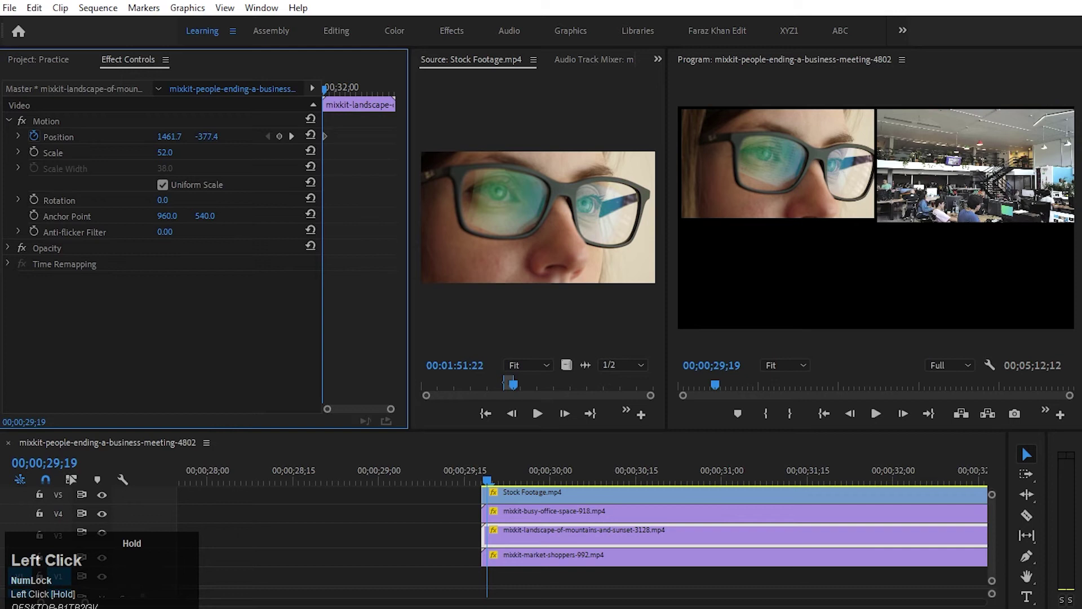
# - At 00;00;29;19, keyframe the busy office clip outside the frame's left edge with a horizontal position of about -525.1
pyautogui.click(567, 515)
pyautogui.moveTo(169, 136); pyautogui.dragTo(2, 137)
pyautogui.moveTo(168, 136); pyautogui.dragTo(2, 136)
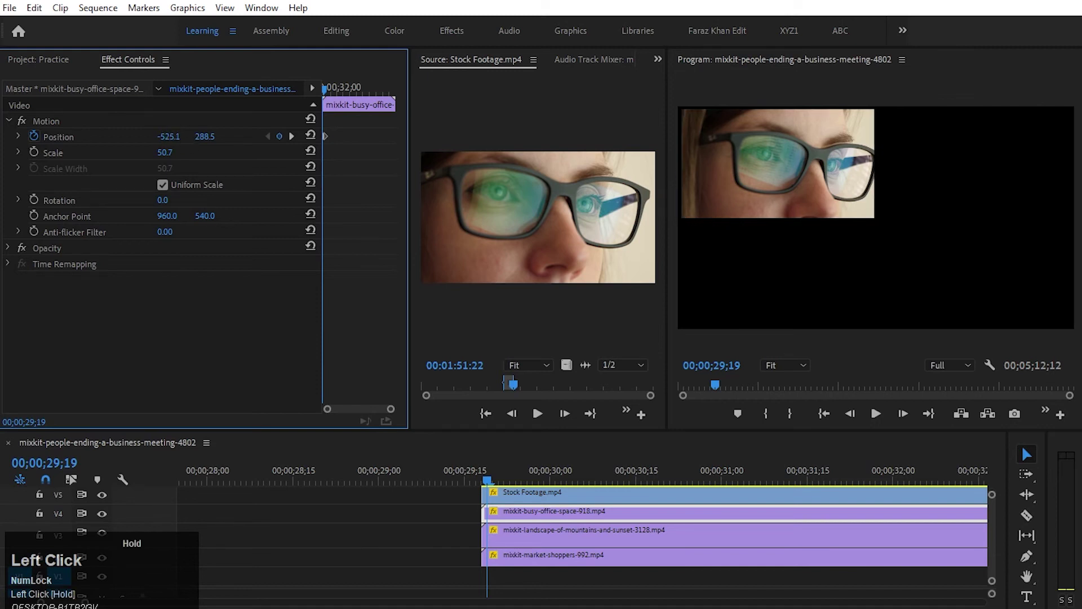
# - At 00;00;29;19, keyframe the Stock Footage clip outside the frame's right edge with a horizontal position of 2492.7
pyautogui.click(580, 496)
pyautogui.moveTo(174, 137); pyautogui.dragTo(1080, 137)
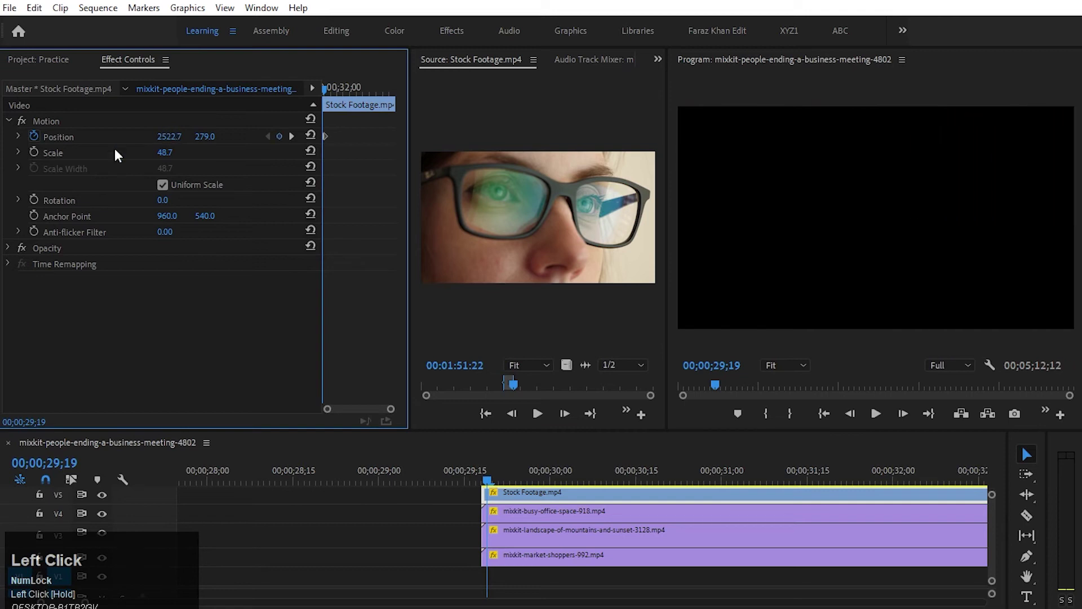
pyautogui.moveTo(177, 138); pyautogui.dragTo(153, 136)
# - Play the slide-in animation of the four clips repeatedly from 00;00;29;18 to review it
pyautogui.moveTo(491, 479); pyautogui.dragTo(482, 479)
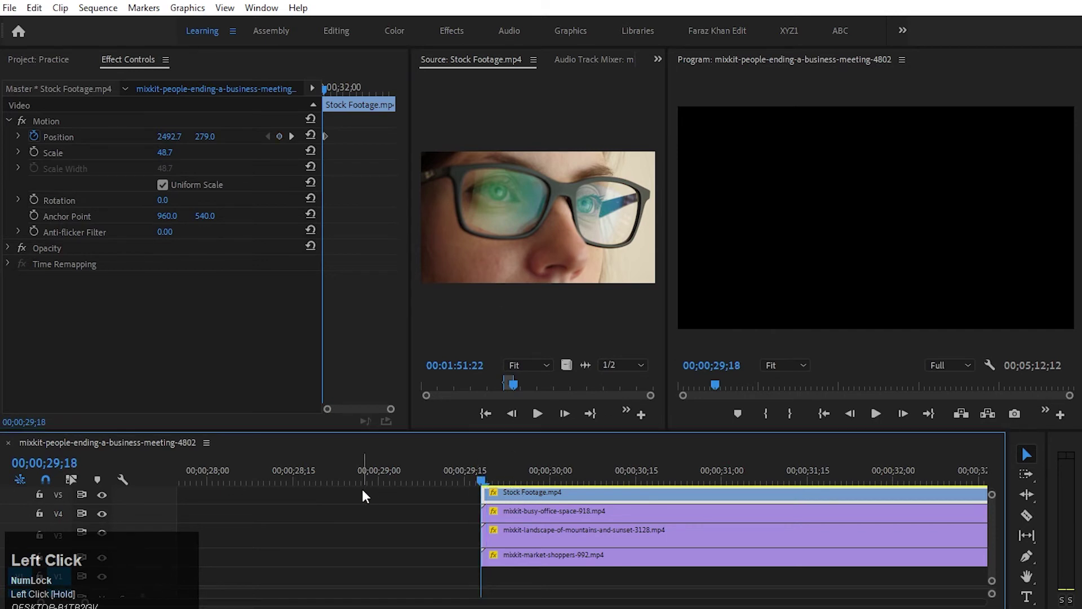
pyautogui.press('space')
pyautogui.press('space')
pyautogui.click(487, 476)
pyautogui.press('space')
pyautogui.press('space')
pyautogui.moveTo(482, 470); pyautogui.dragTo(482, 470)
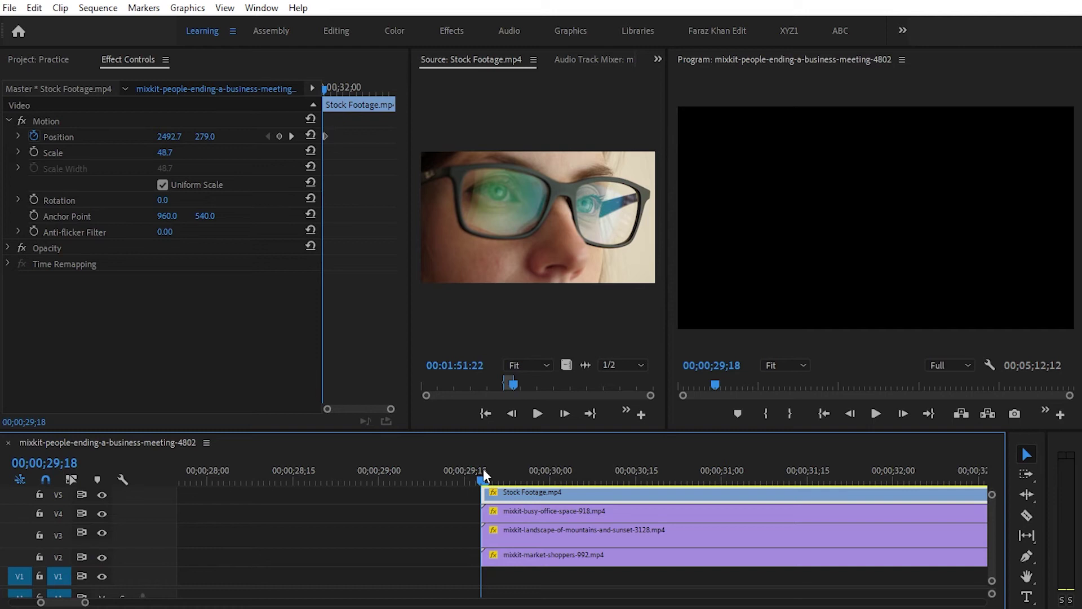
pyautogui.press('space')
pyautogui.press('space')
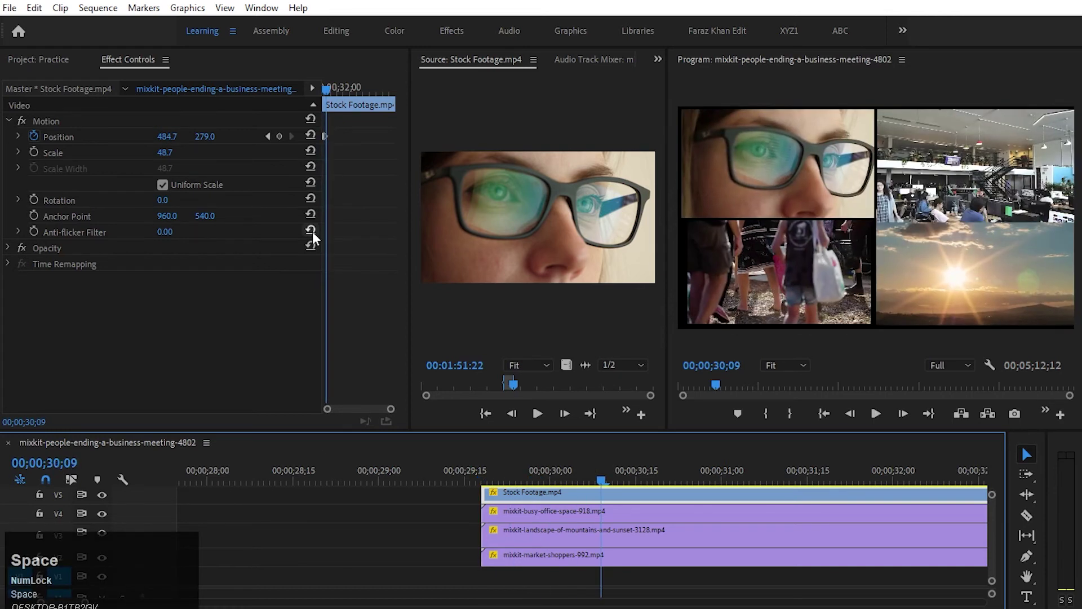
# - Move the second Position keyframes of the market shoppers and landscape clips to 00;00;30;09 to slow their slide-in
pyautogui.click(358, 168)
pyautogui.click(599, 558)
pyautogui.click(369, 188)
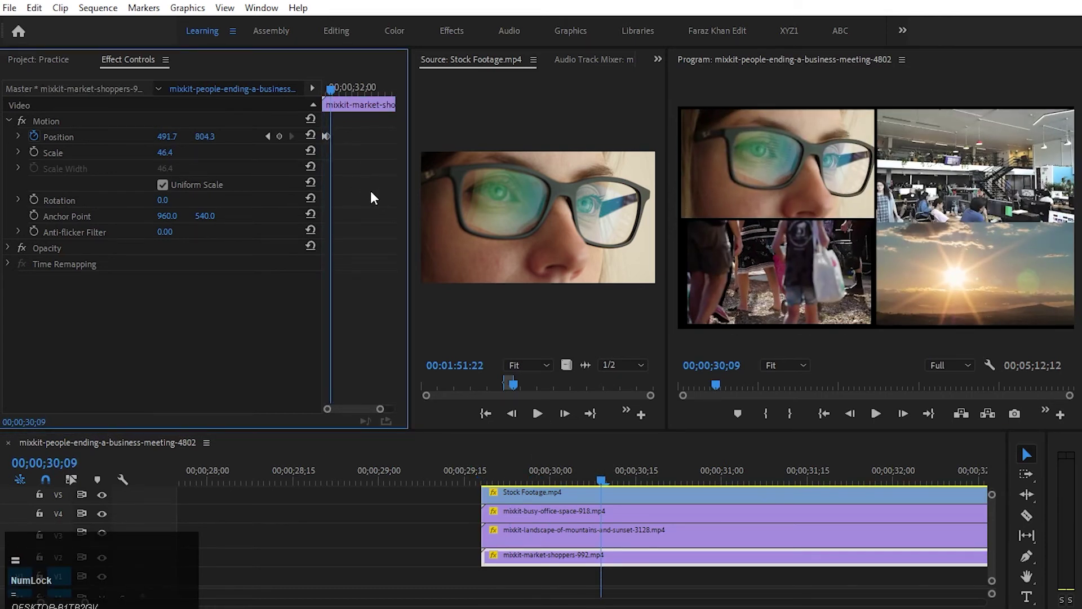
pyautogui.click(583, 532)
pyautogui.click(339, 147)
pyautogui.press('=')
pyautogui.press('=')
pyautogui.press('=')
pyautogui.press('=')
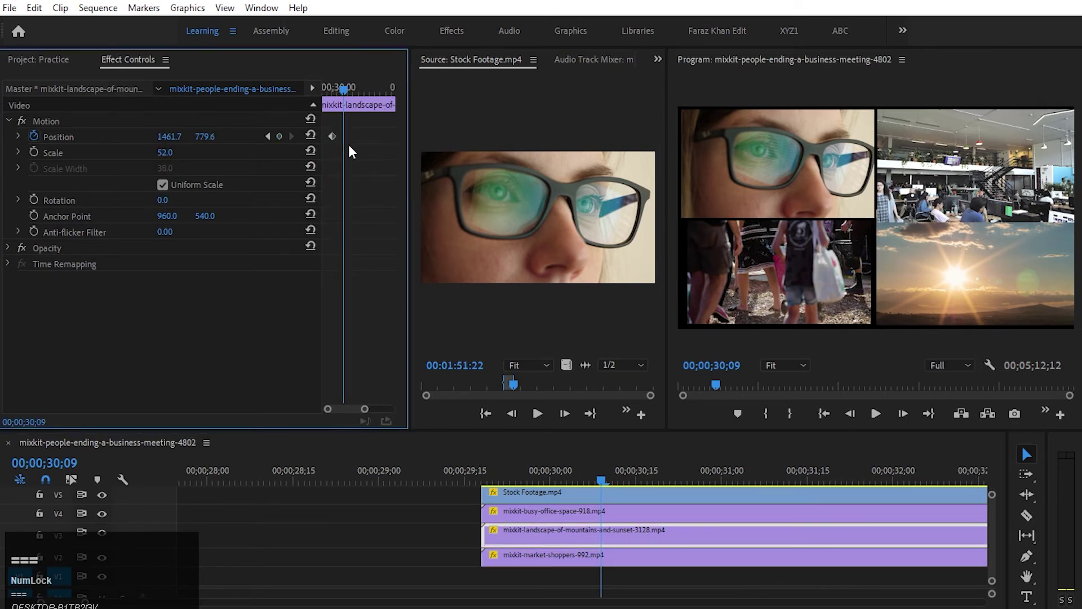
# - Move the busy office clip's second Position keyframe to 00;00;30;09
pyautogui.click(575, 510)
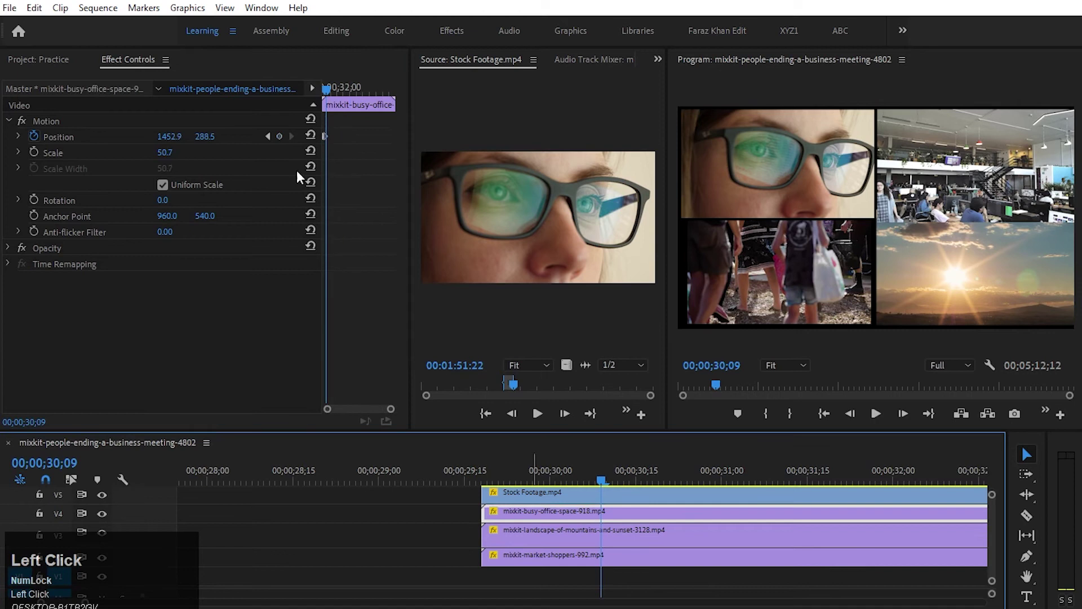
pyautogui.press('=')
pyautogui.press('=')
pyautogui.click(344, 144)
pyautogui.press('=')
pyautogui.press('=')
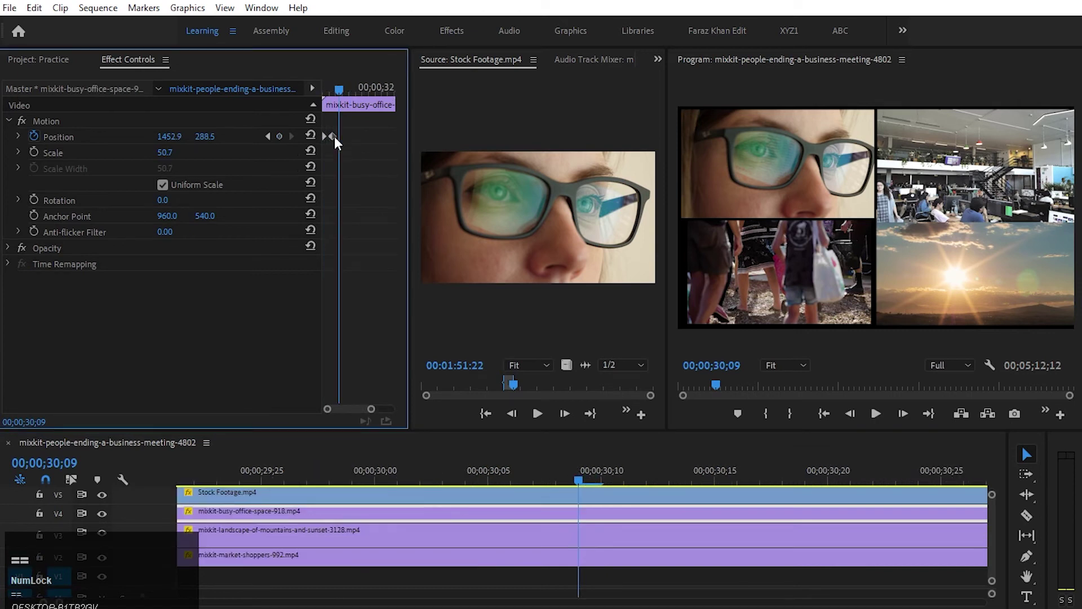
pyautogui.click(339, 137)
# - Move the Stock Footage clip's second Position keyframe to 00;00;30;09
pyautogui.click(500, 492)
pyautogui.click(355, 139)
pyautogui.press('=')
pyautogui.press('=')
pyautogui.click(345, 137)
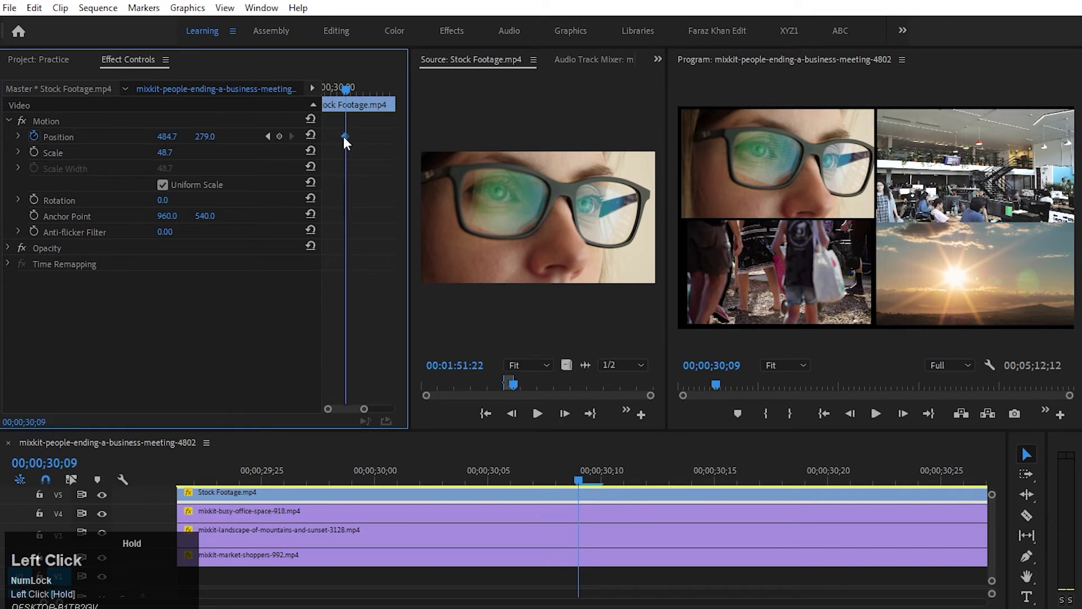
# - Replay the slowed slide-in of all four clips from 00;00;29;18 to check its timing
pyautogui.click(172, 483)
pyautogui.click(194, 472)
pyautogui.moveTo(193, 476); pyautogui.dragTo(229, 480)
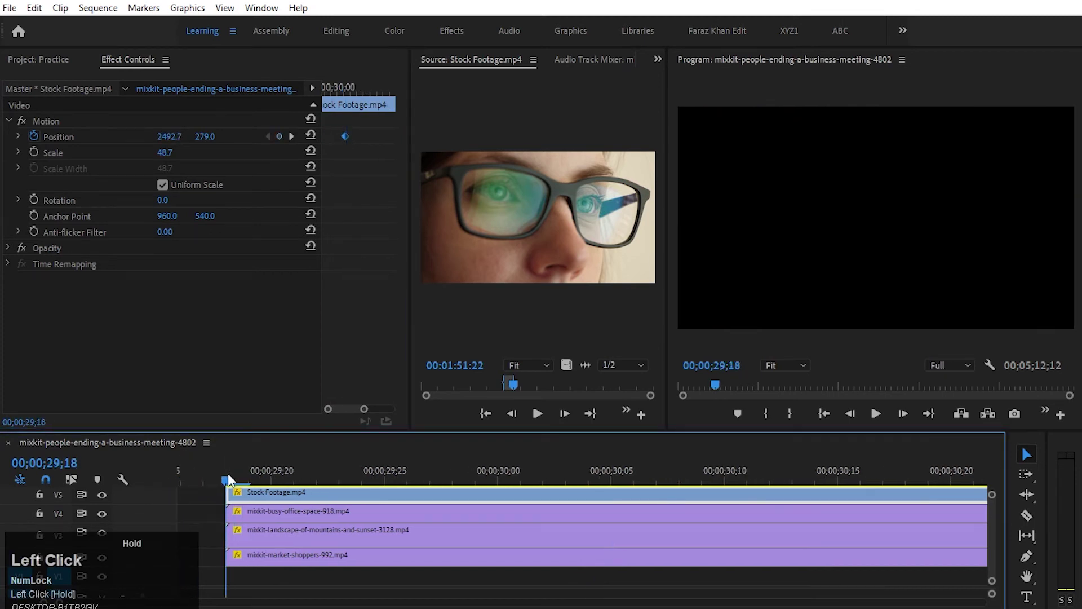
pyautogui.press('space')
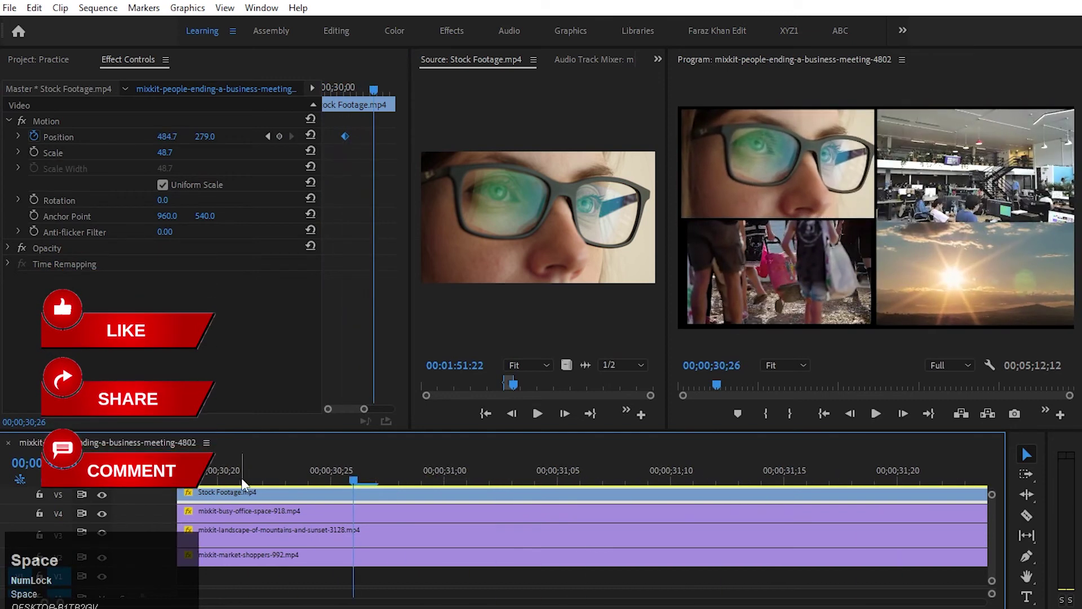
pyautogui.hotkey('shift', 'Up')
pyautogui.press('space')
pyautogui.press('space')
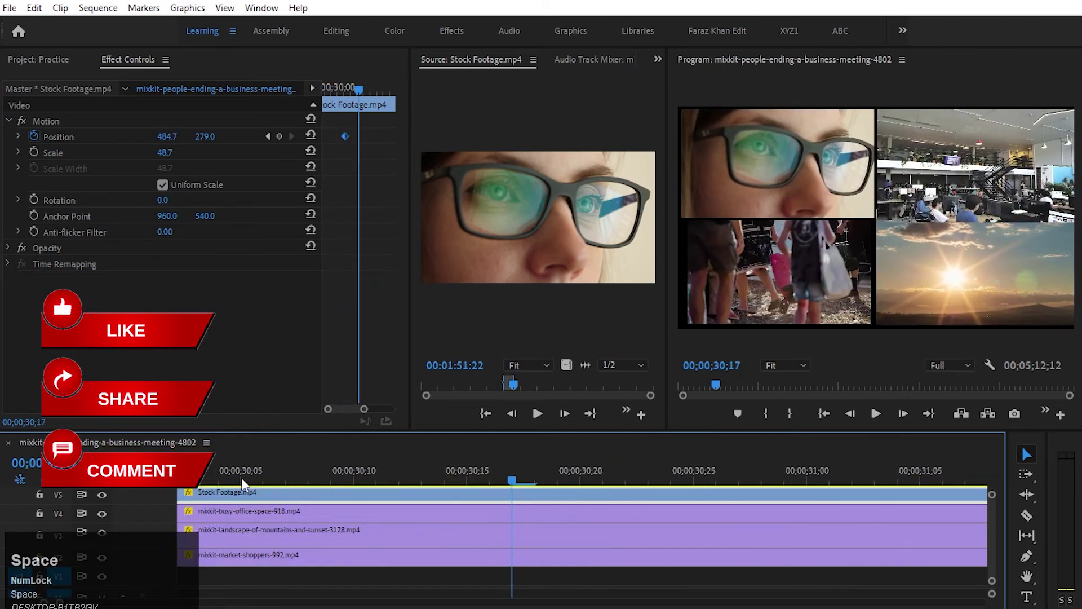
pyautogui.hotkey('shift', 'Up')
pyautogui.press('space')
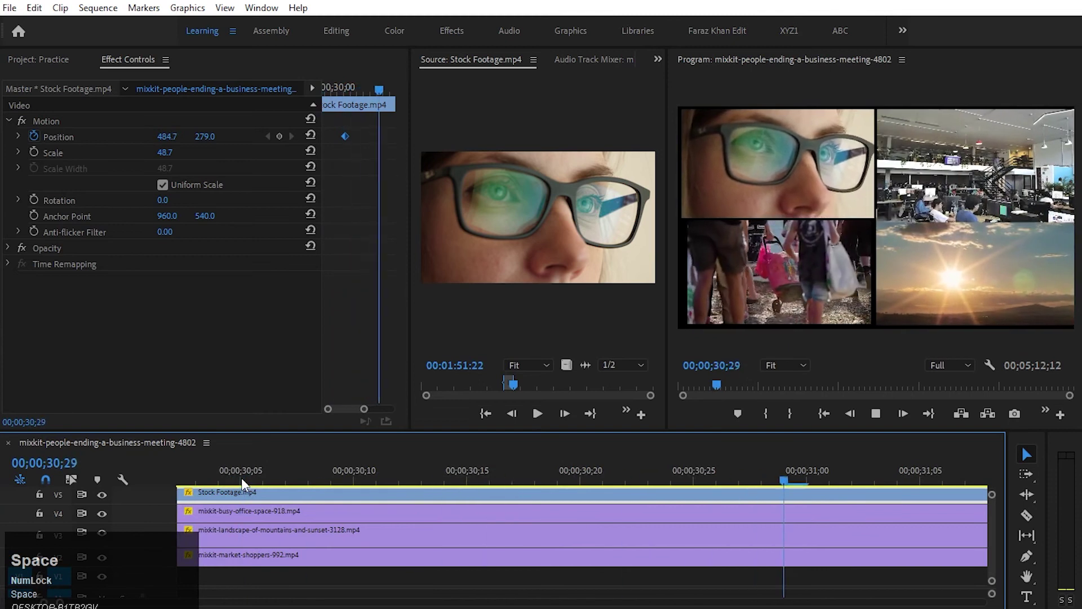
pyautogui.press('space')
pyautogui.press('-')
pyautogui.press('-')
pyautogui.press('-')
pyautogui.press('-')
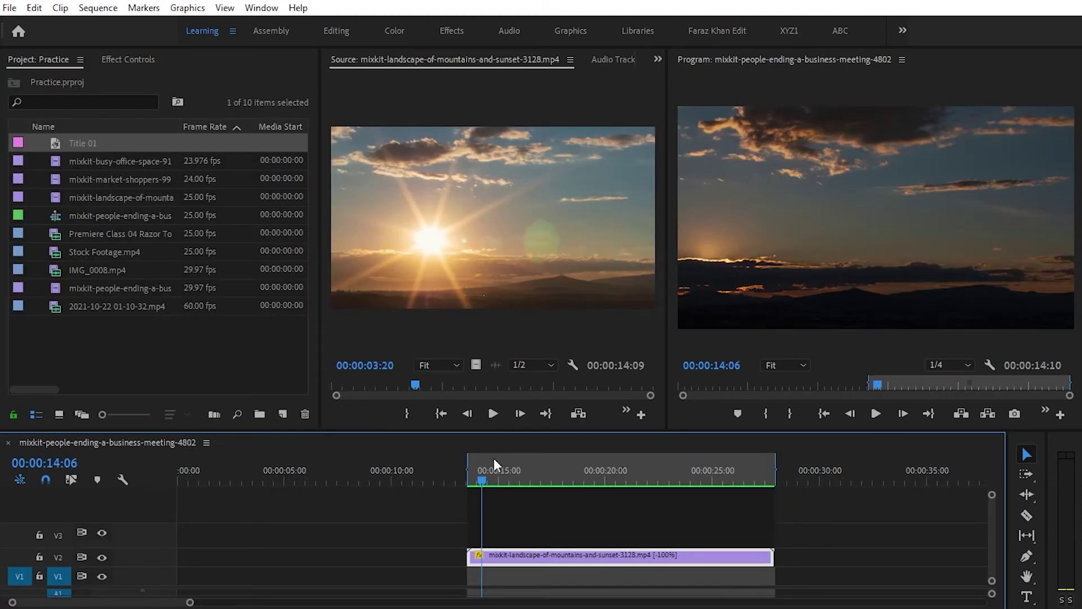
# - Save the project with the landscape clip's sequence open
pyautogui.moveTo(475, 479); pyautogui.dragTo(482, 506)
pyautogui.hotkey('ctrl', 's')
pyautogui.hotkey('ctrl', 's')
# - Place Title 01 on track V3 above the landscape clip and extend it to the clip's end
pyautogui.moveTo(486, 483); pyautogui.dragTo(610, 496)
pyautogui.moveTo(70, 150); pyautogui.dragTo(473, 544)
pyautogui.moveTo(573, 535); pyautogui.dragTo(774, 536)
pyautogui.click(517, 533)
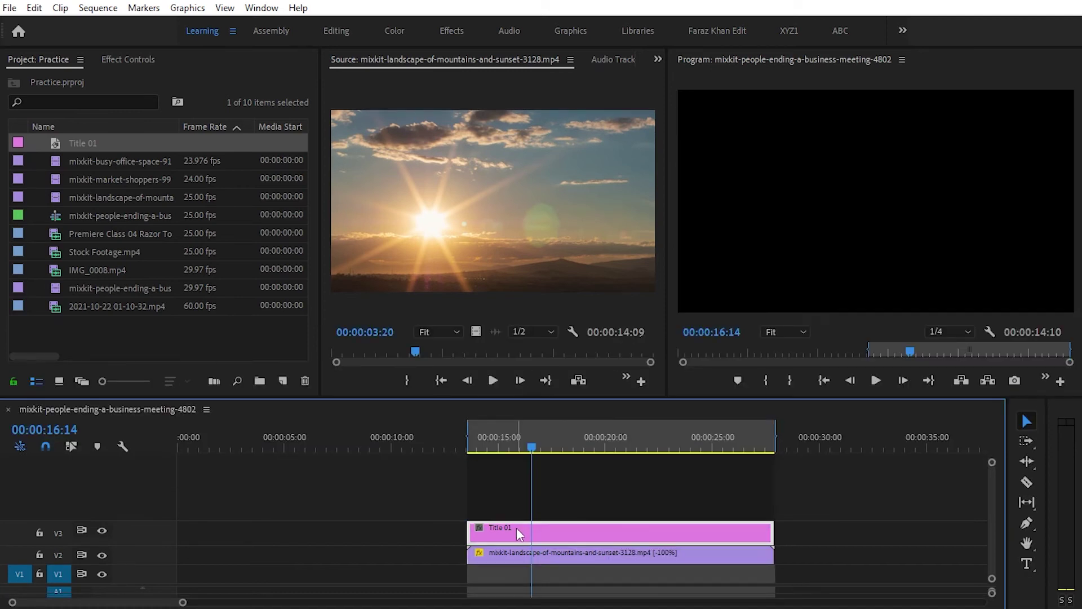
# - Paste a copy of the Title 01 clip onto track V4 starting at 00:00:13:14
pyautogui.moveTo(490, 440); pyautogui.dragTo(471, 439)
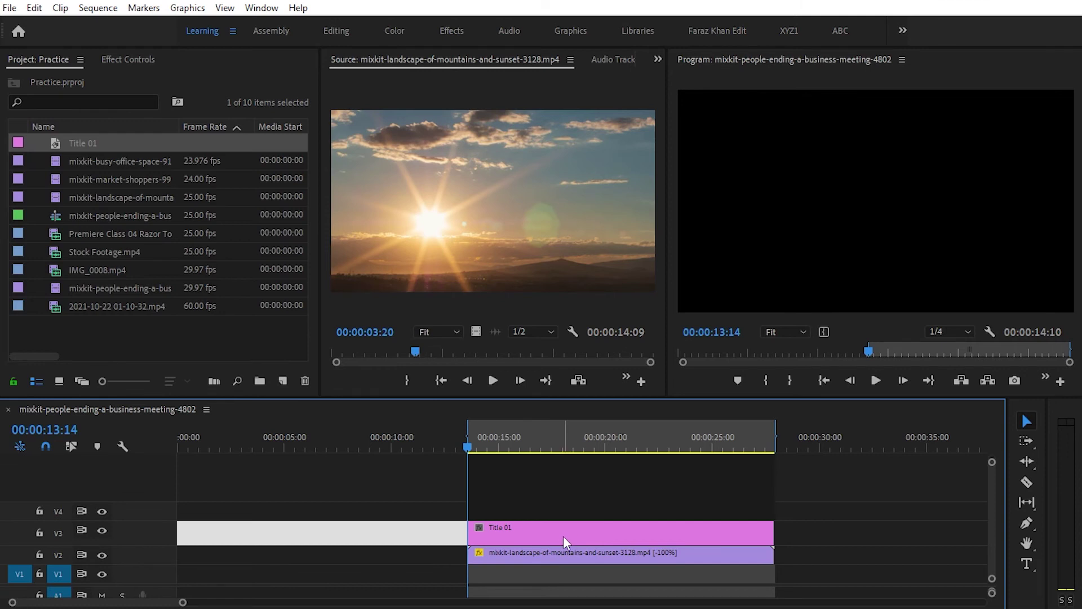
pyautogui.click(563, 535)
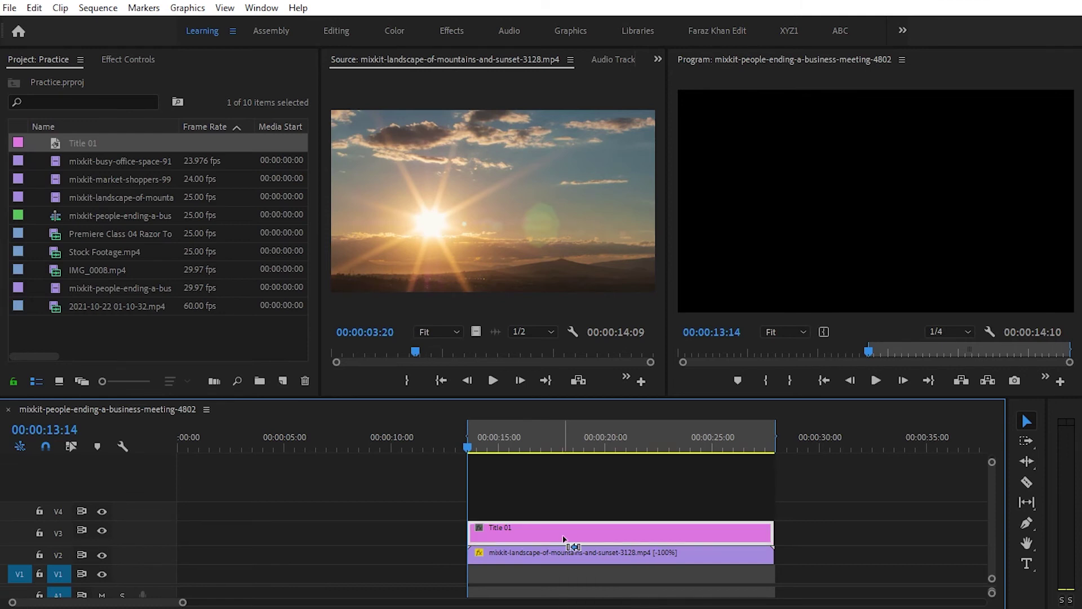
pyautogui.hotkey('ctrl', 'v')
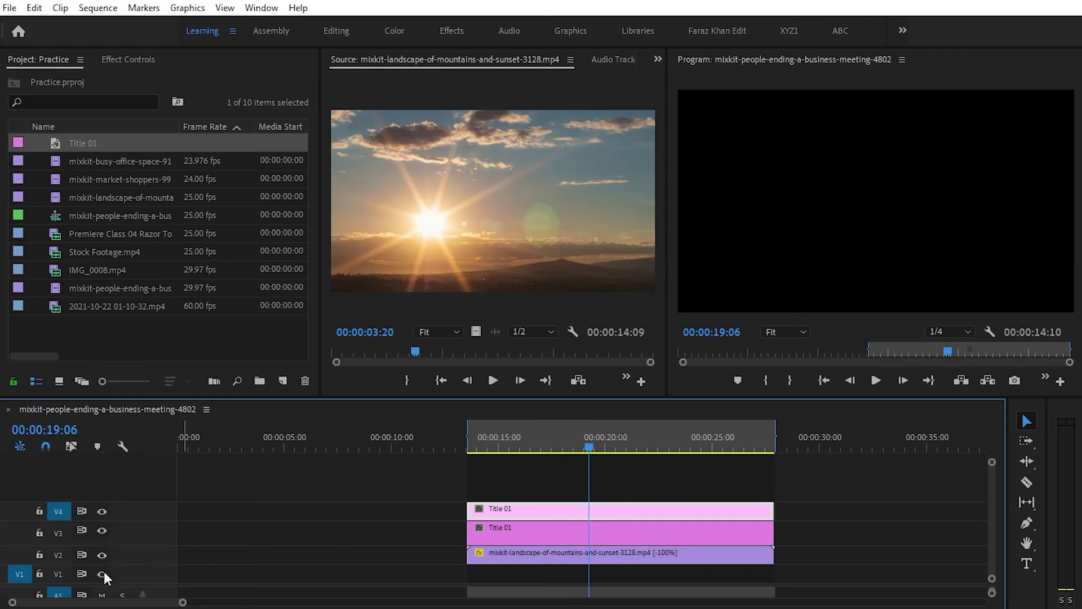
# - Hide tracks V4 and V3 to reveal the landscape clip, and turn V3's visibility back on
pyautogui.click(102, 511)
pyautogui.click(102, 530)
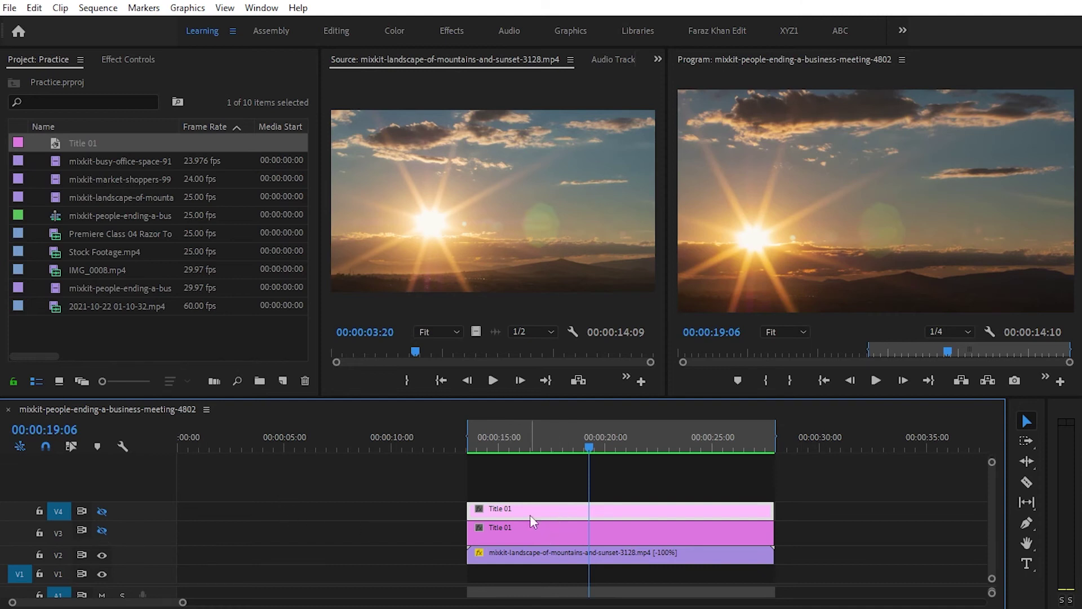
pyautogui.click(536, 536)
pyautogui.click(102, 531)
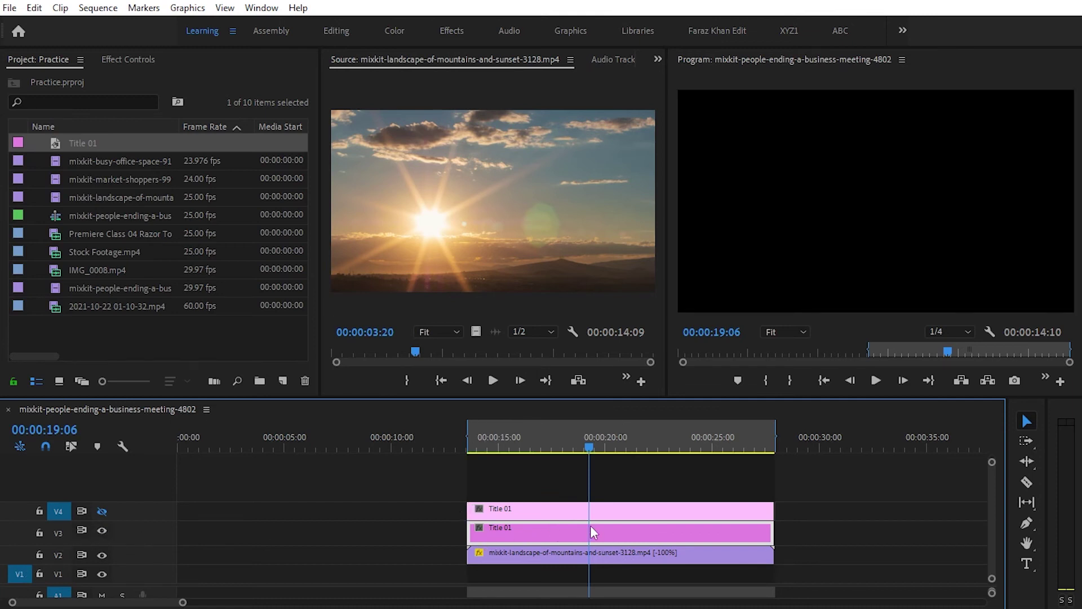
# - Set the V3 Title 01 clip's vertical position to 1074.0 so it covers only the frame's lower half
pyautogui.click(124, 59)
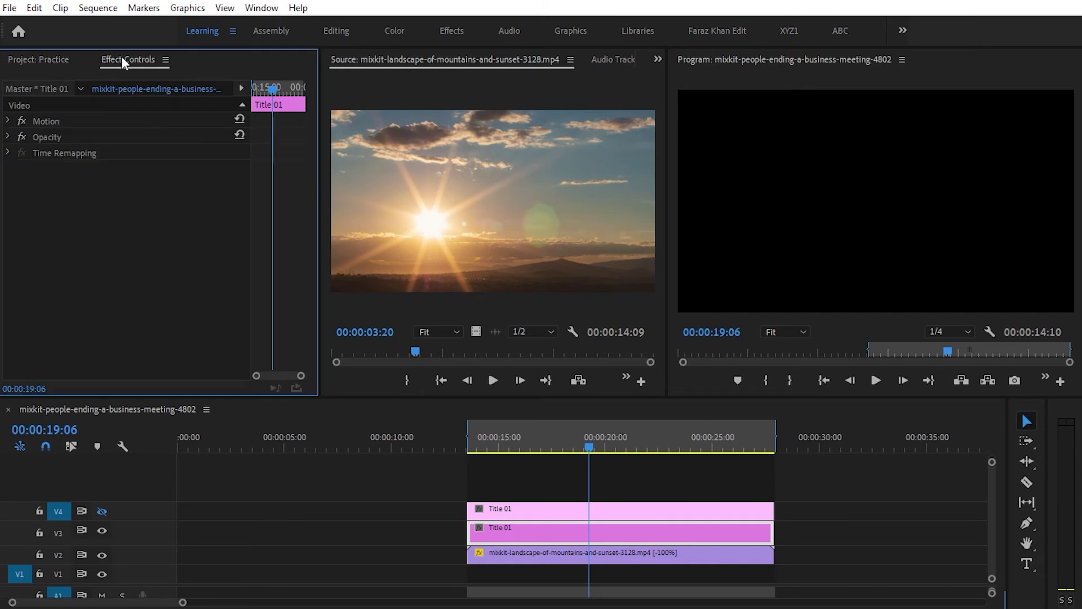
pyautogui.click(8, 121)
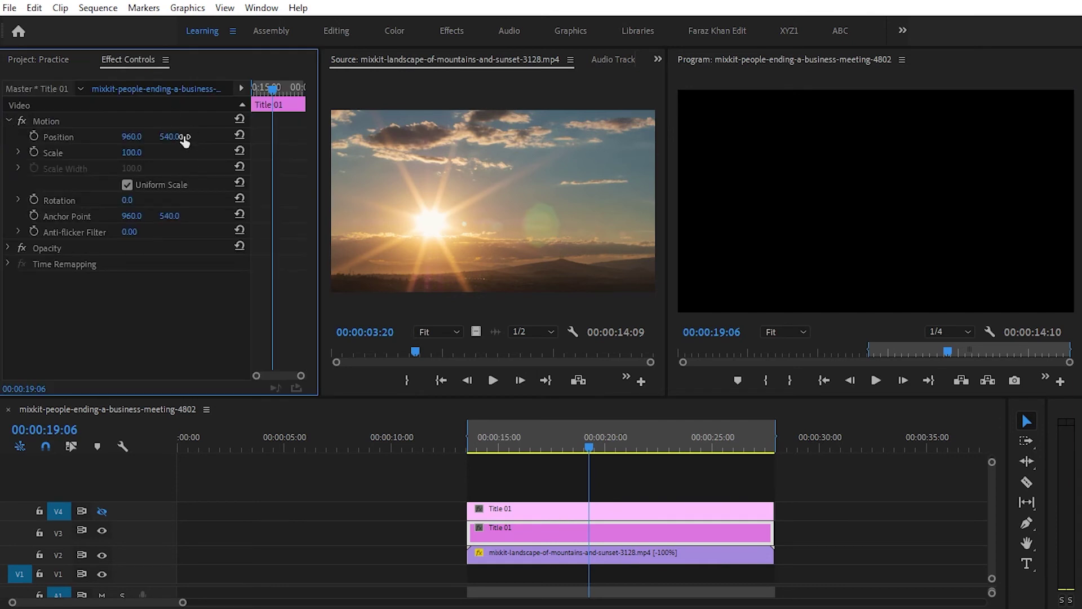
pyautogui.moveTo(173, 138); pyautogui.dragTo(475, 138)
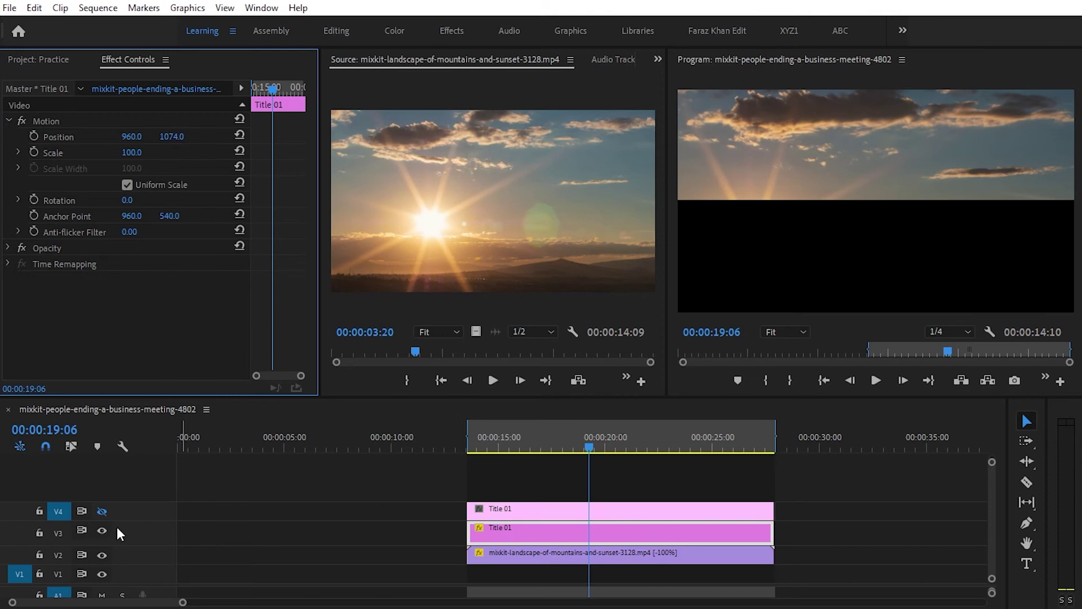
# - Show track V4 and set its Title 01 clip's vertical position to -5.0 so it covers only the frame's upper half
pyautogui.click(101, 510)
pyautogui.click(551, 514)
pyautogui.moveTo(177, 137); pyautogui.dragTo(167, 137)
pyautogui.moveTo(92, 137); pyautogui.dragTo(21, 137)
# - Add a starting Position keyframe to both Title 01 clips at 00:00:13:15
pyautogui.moveTo(568, 446); pyautogui.dragTo(461, 447)
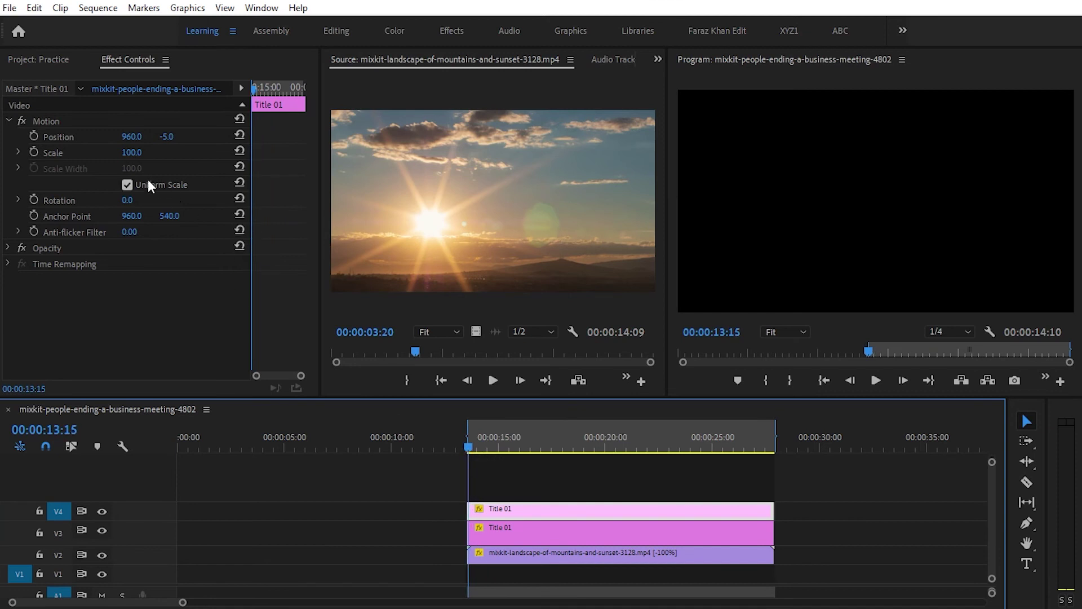
pyautogui.click(535, 532)
pyautogui.click(34, 136)
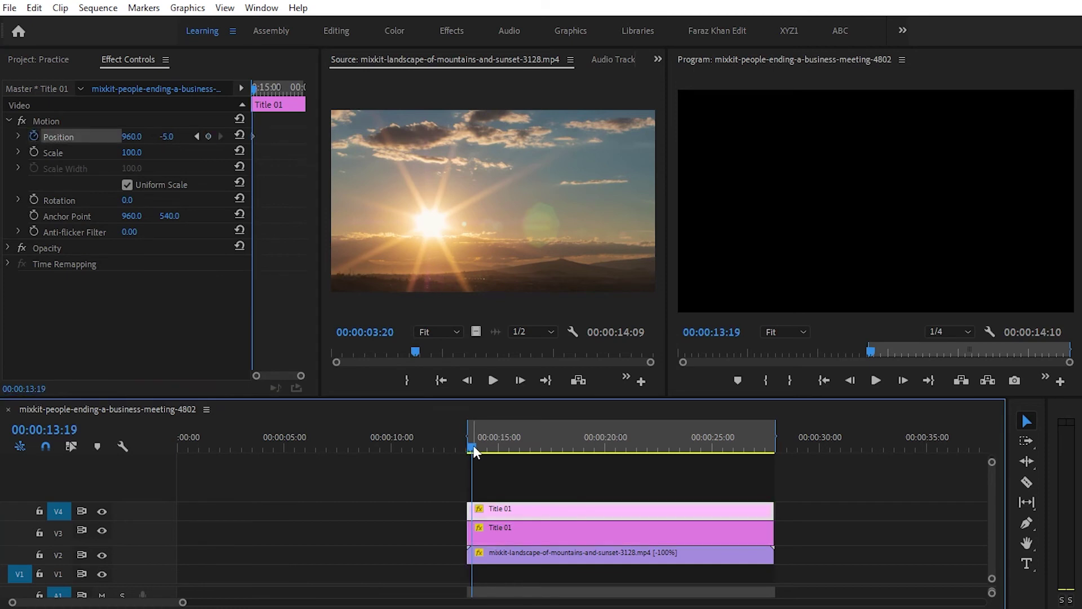
# - At 00:00:17:14, keyframe the titles out of frame with vertical positions of 1652.0 on V3 and -585.0 on V4
pyautogui.moveTo(472, 445); pyautogui.dragTo(553, 448)
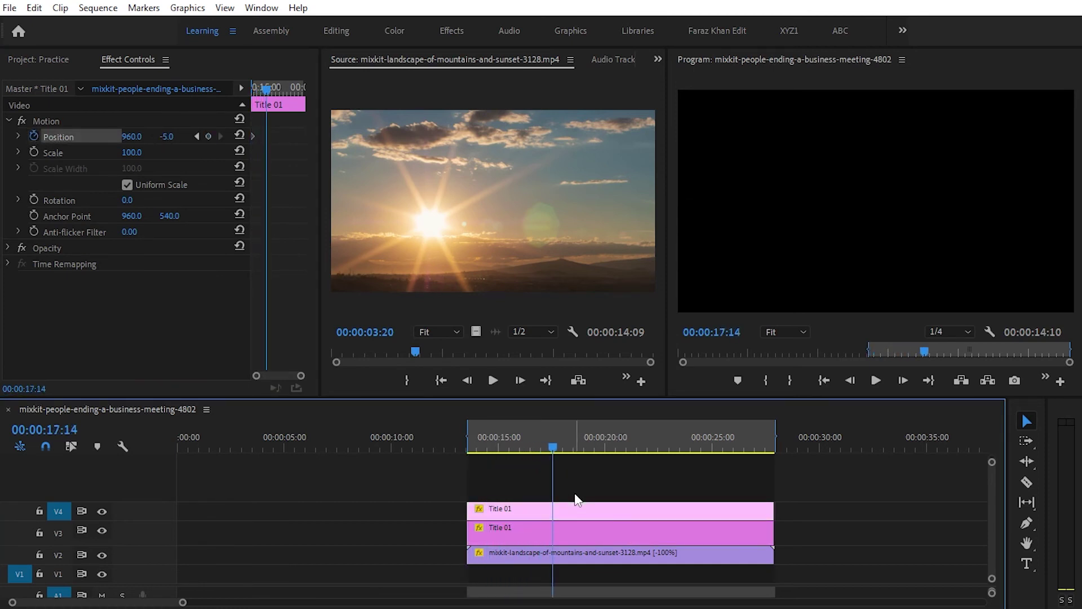
pyautogui.click(569, 511)
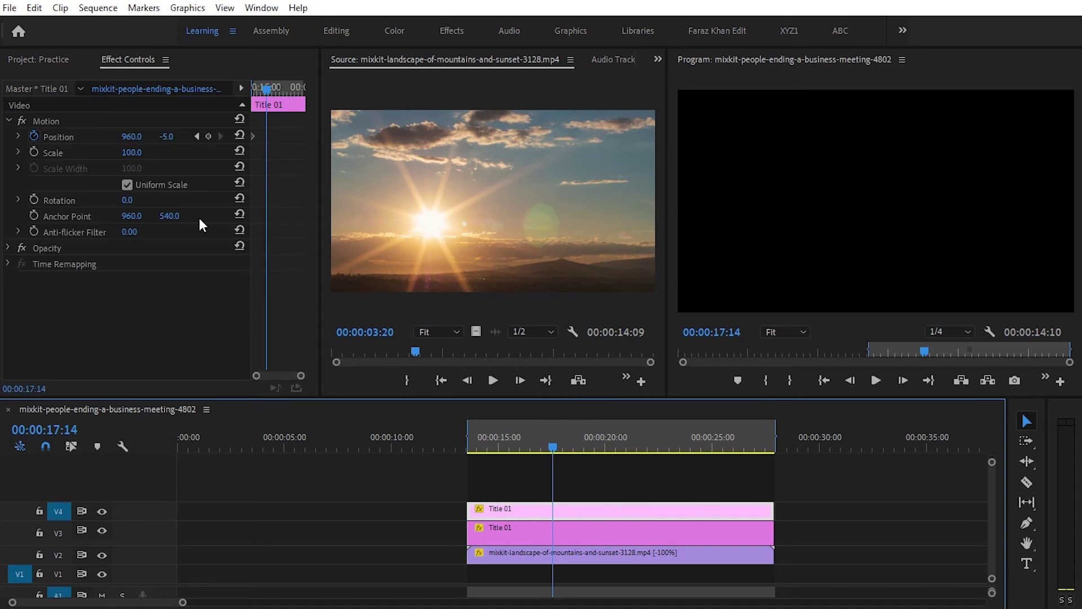
pyautogui.click(594, 532)
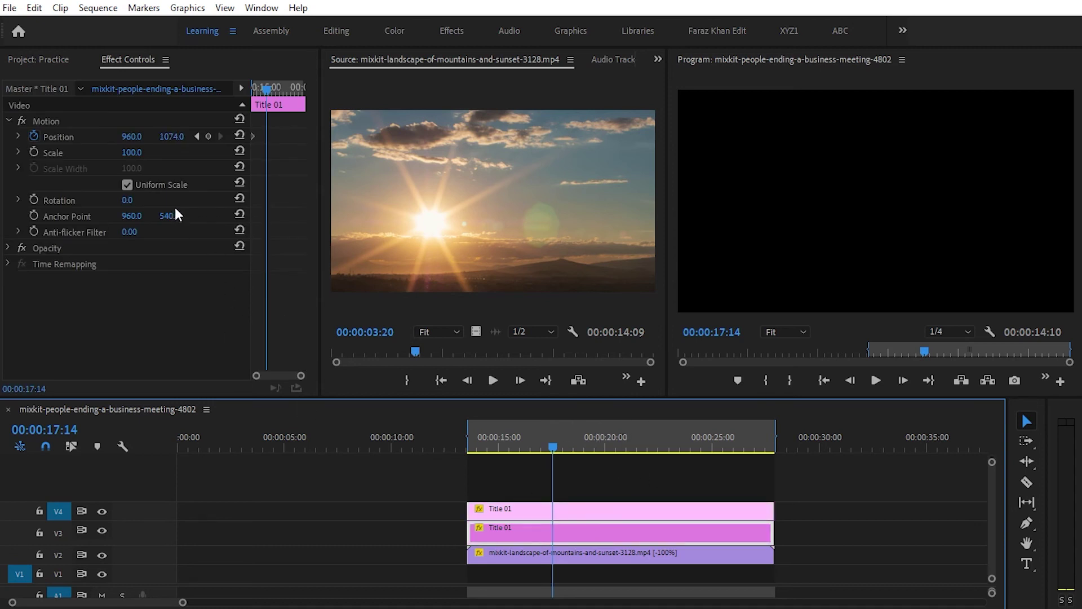
pyautogui.moveTo(170, 137); pyautogui.dragTo(493, 137)
pyautogui.click(541, 516)
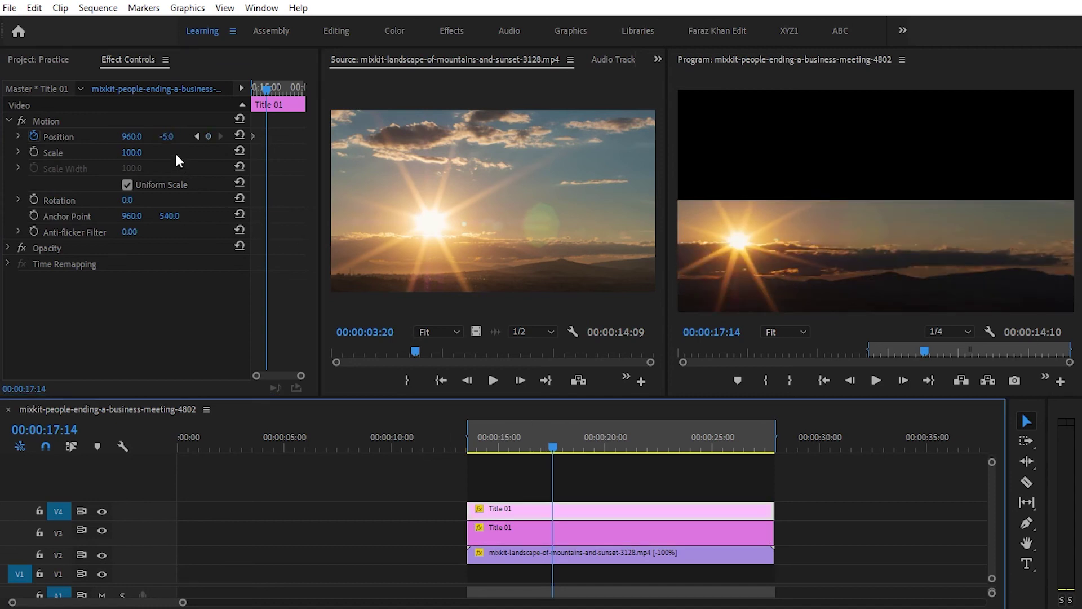
pyautogui.moveTo(173, 137); pyautogui.dragTo(0, 137)
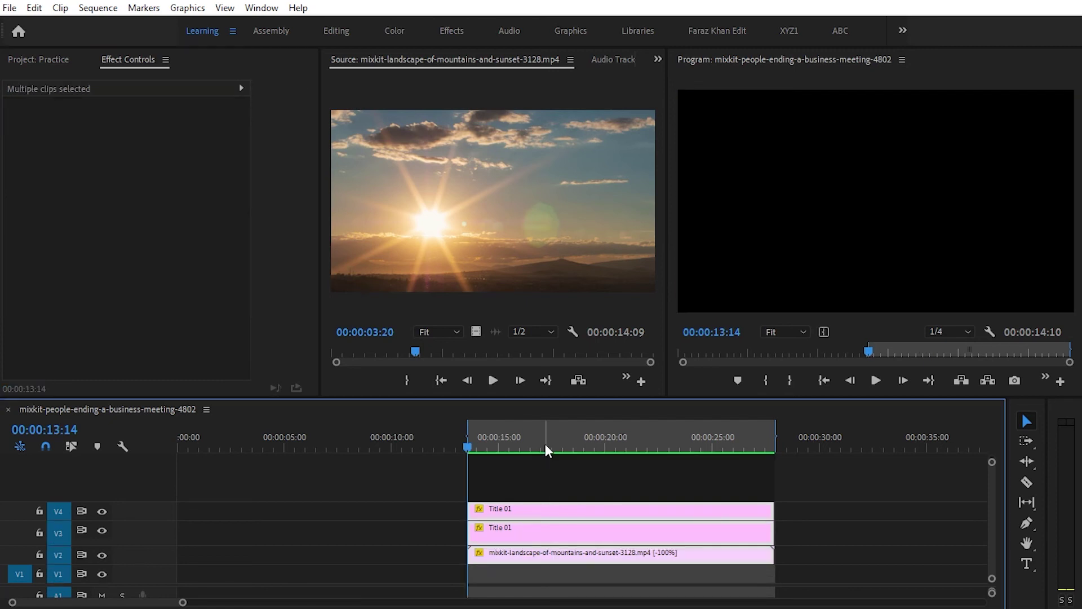
# - Slow the title reveal by moving the second Position keyframe of both Title 01 clips to 00:00:19:20
pyautogui.press('space')
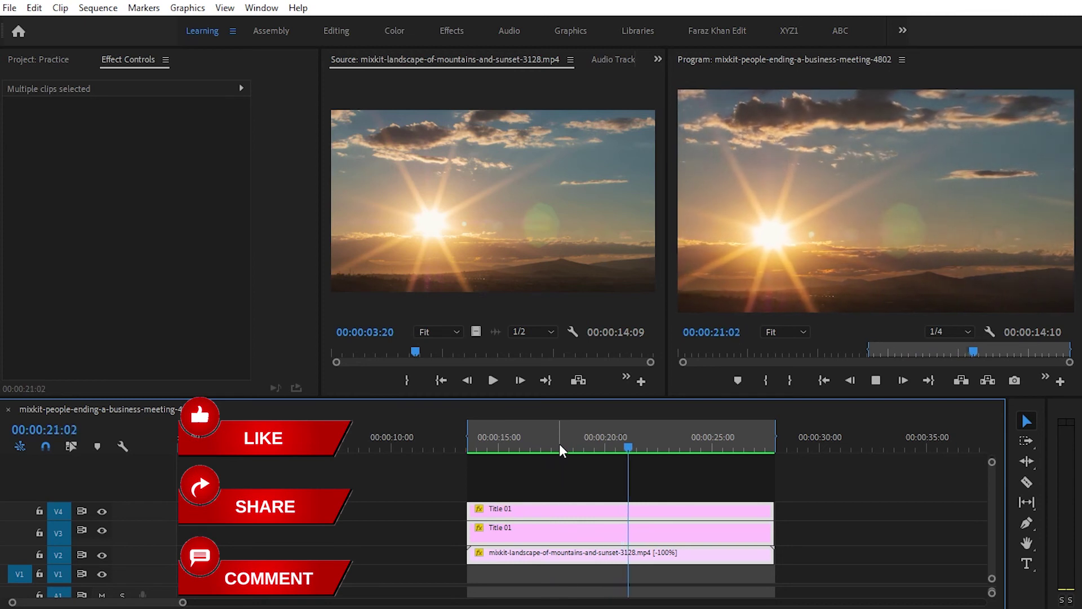
pyautogui.moveTo(559, 444); pyautogui.dragTo(602, 464)
pyautogui.click(631, 515)
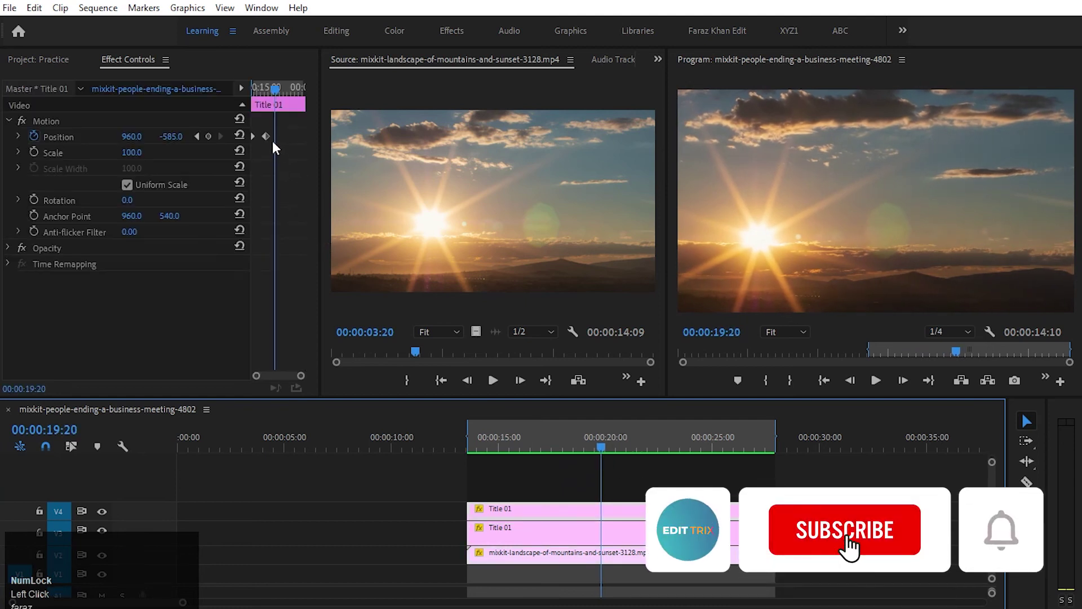
pyautogui.moveTo(268, 136); pyautogui.dragTo(271, 137)
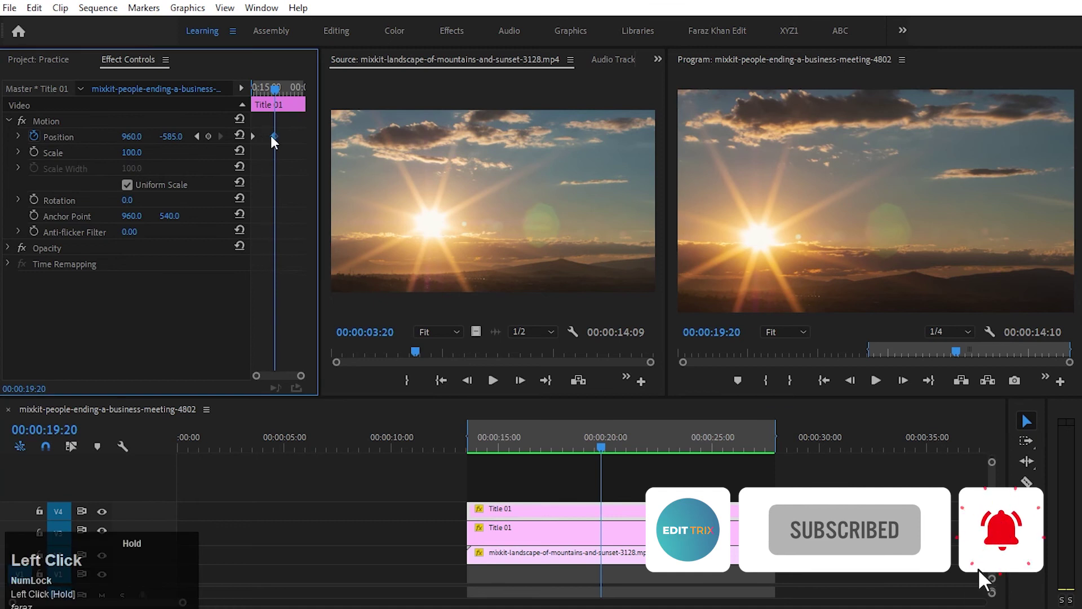
pyautogui.click(605, 529)
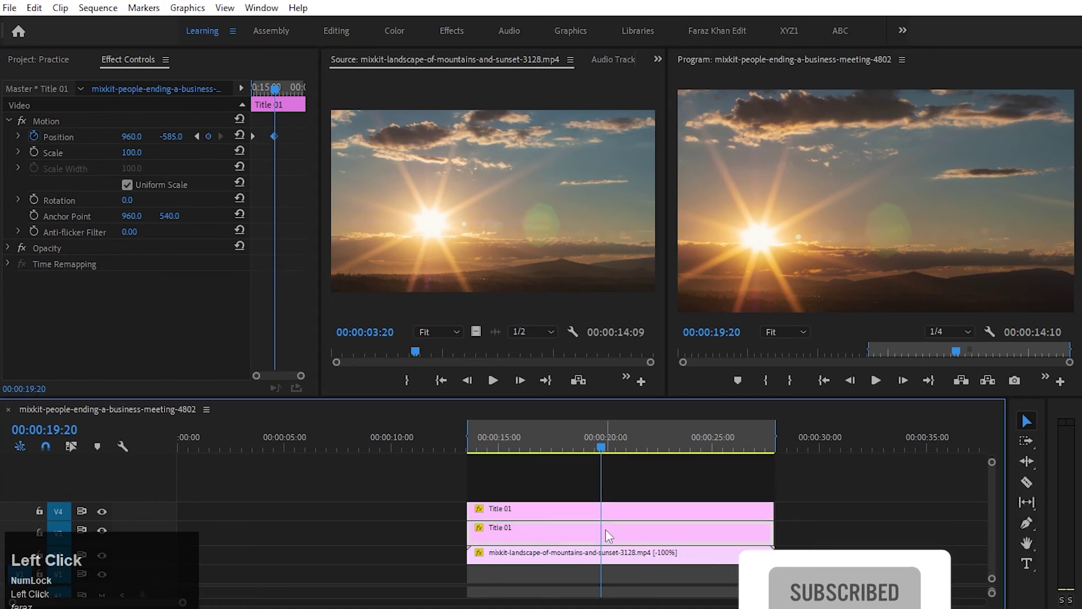
pyautogui.moveTo(267, 136); pyautogui.dragTo(274, 137)
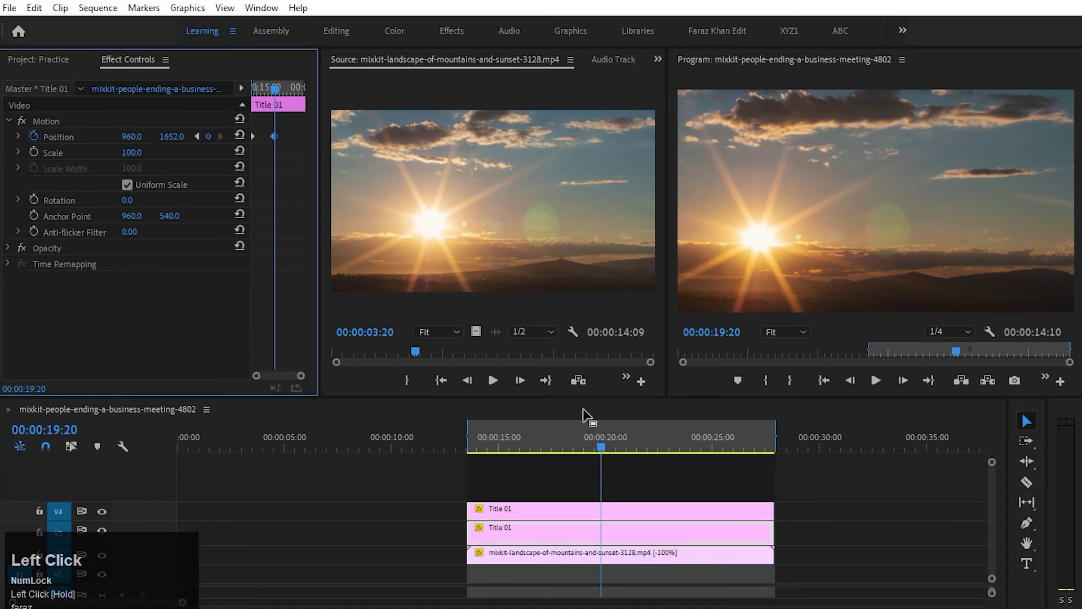
# - Play the slower title reveal from 00:00:13:14, stop playback and deselect the clips
pyautogui.moveTo(490, 449); pyautogui.dragTo(471, 447)
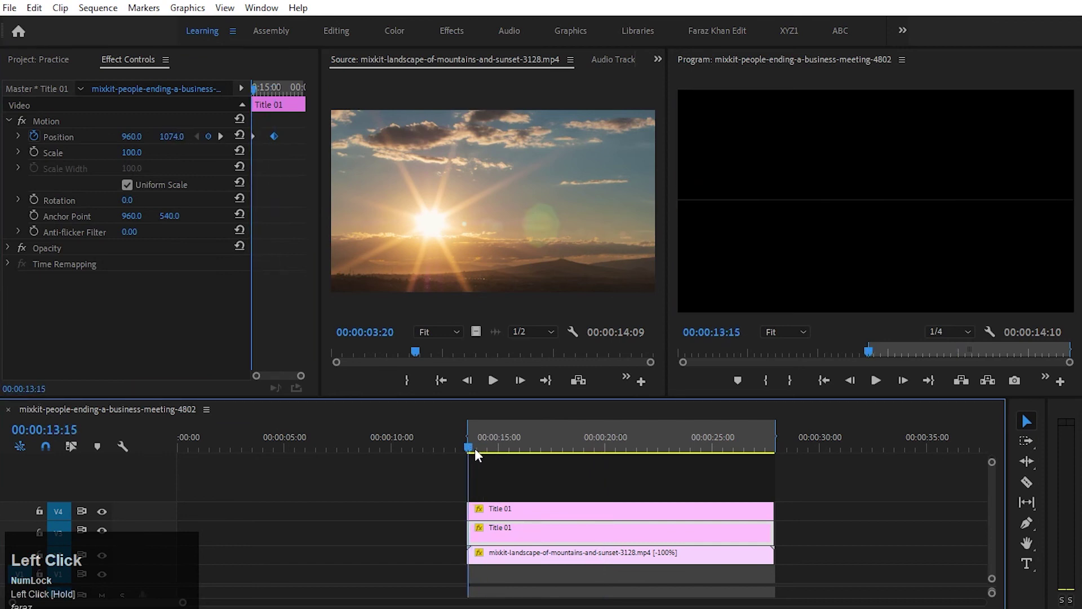
pyautogui.press('space')
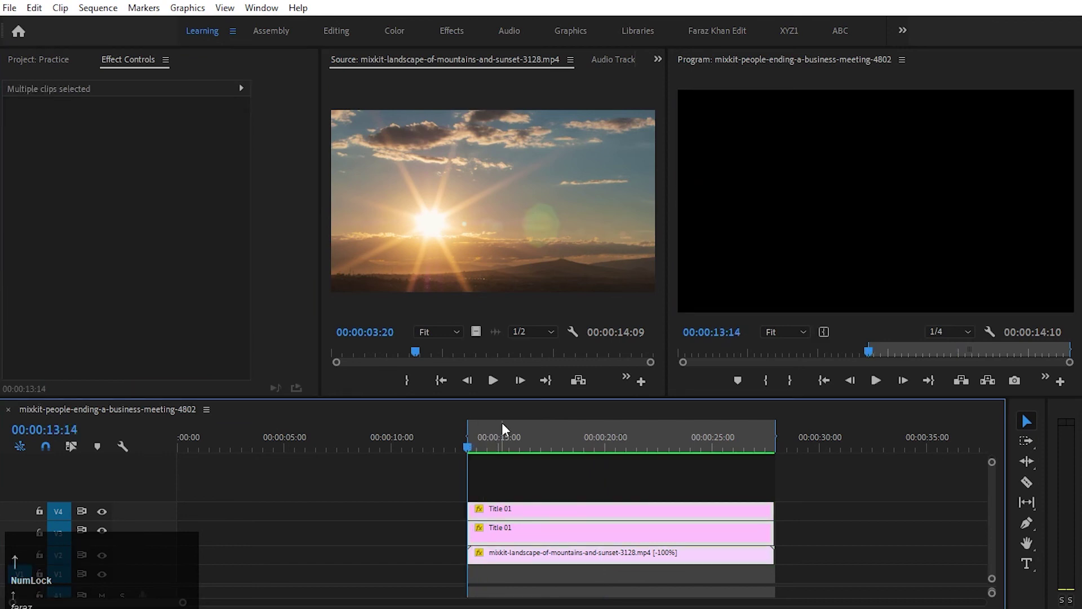
pyautogui.press('space')
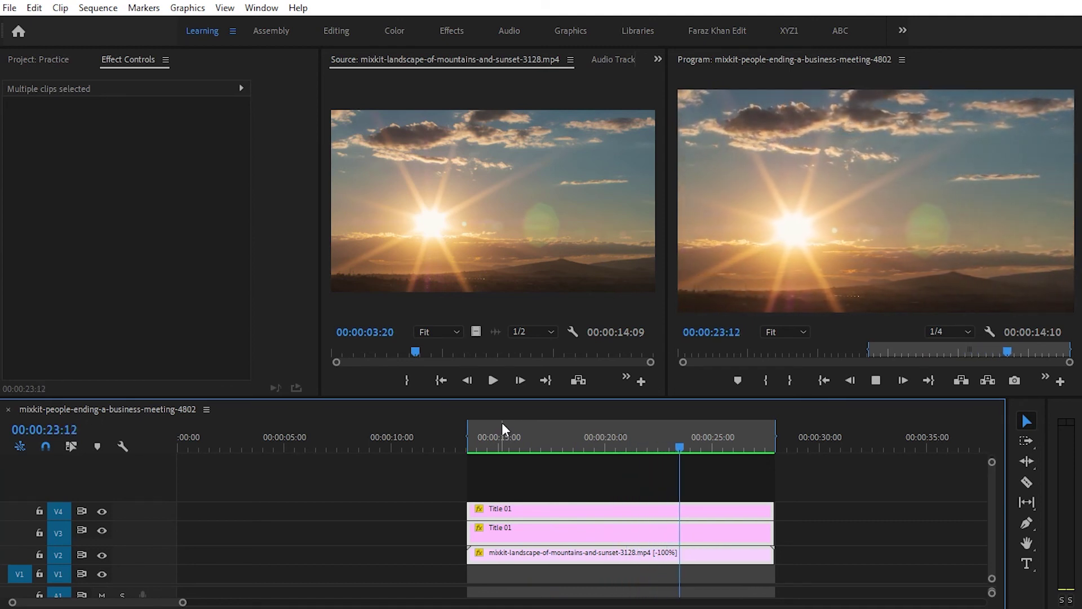
pyautogui.press('space')
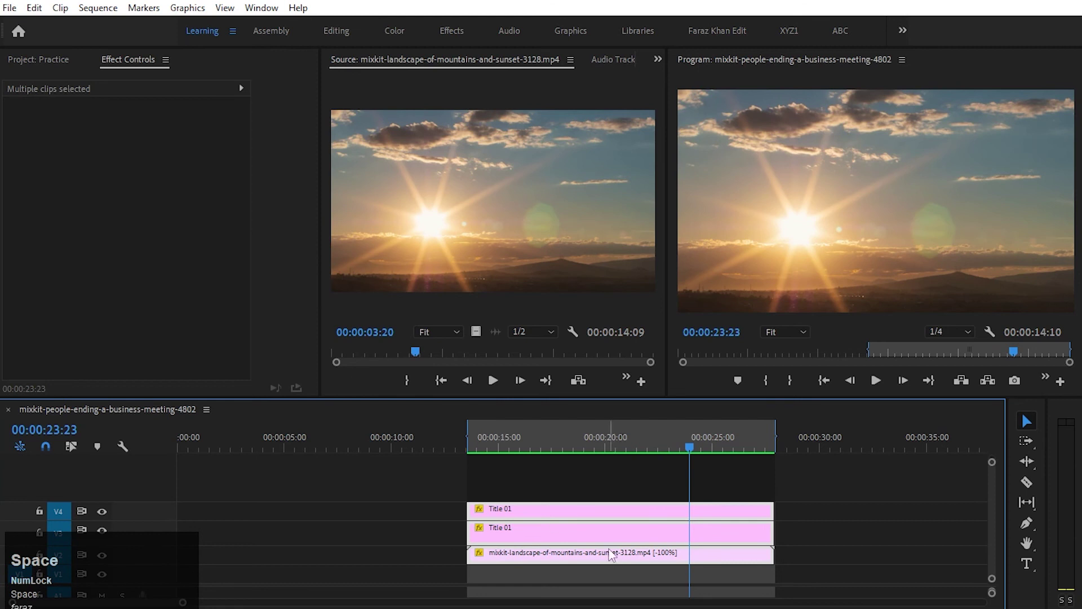
pyautogui.click(581, 503)
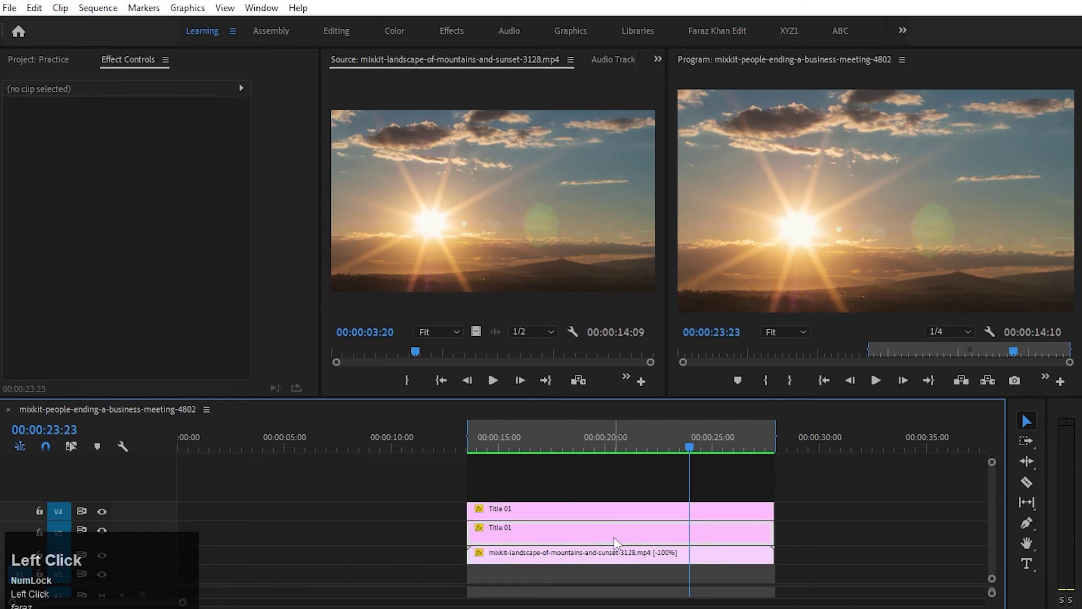
pyautogui.click(586, 537)
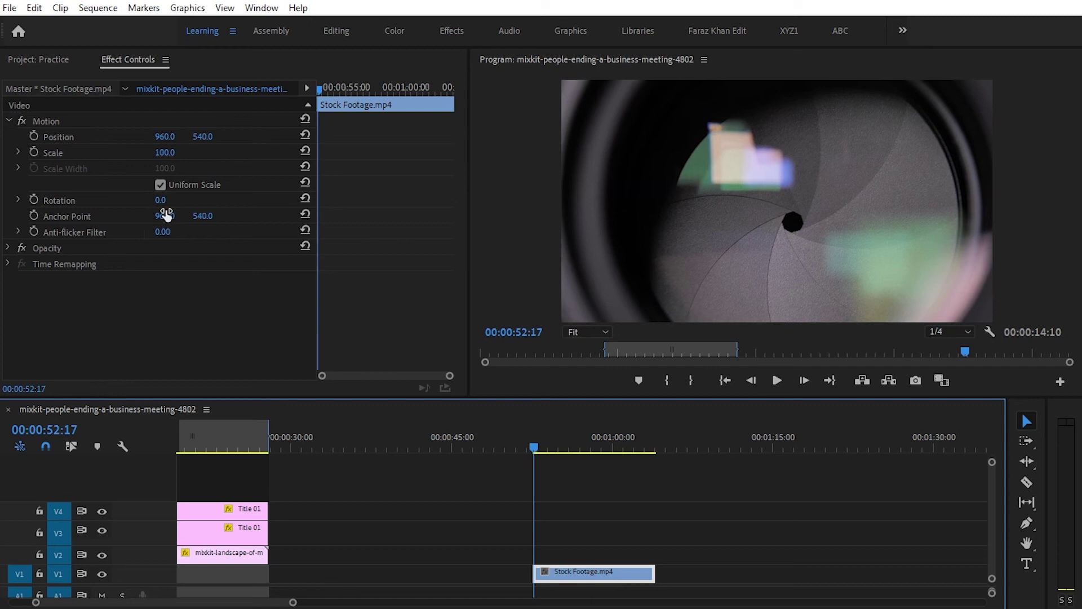
# - Animate the Rotation of the Stock Footage.mp4 clip on V1 from 0.0° at 00:00:52:17 to 3x4.0°
pyautogui.moveTo(165, 201); pyautogui.dragTo(479, 201)
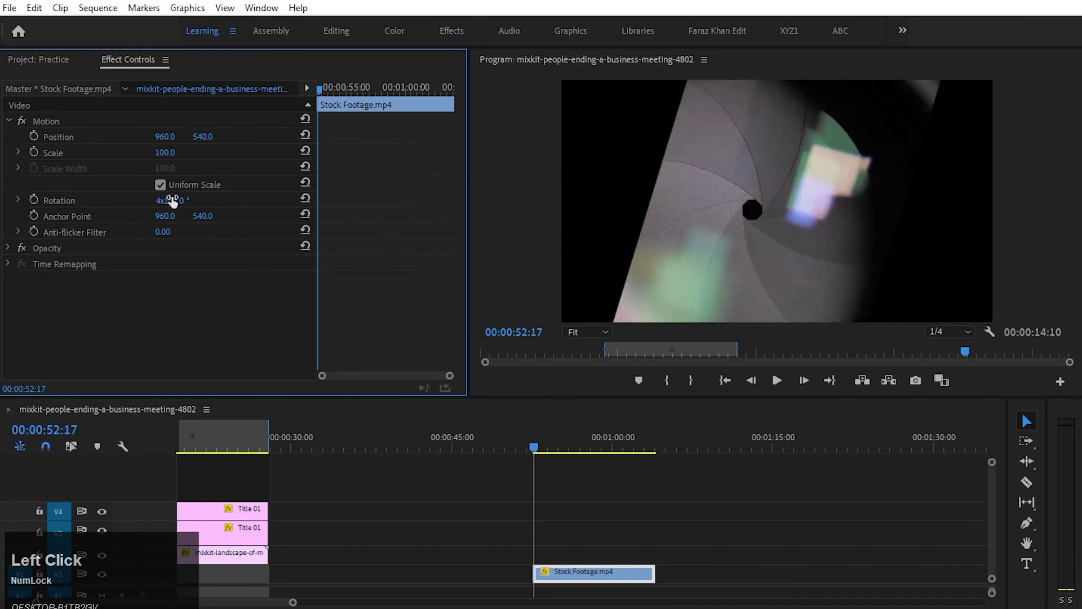
pyautogui.hotkey('ctrl', 'z')
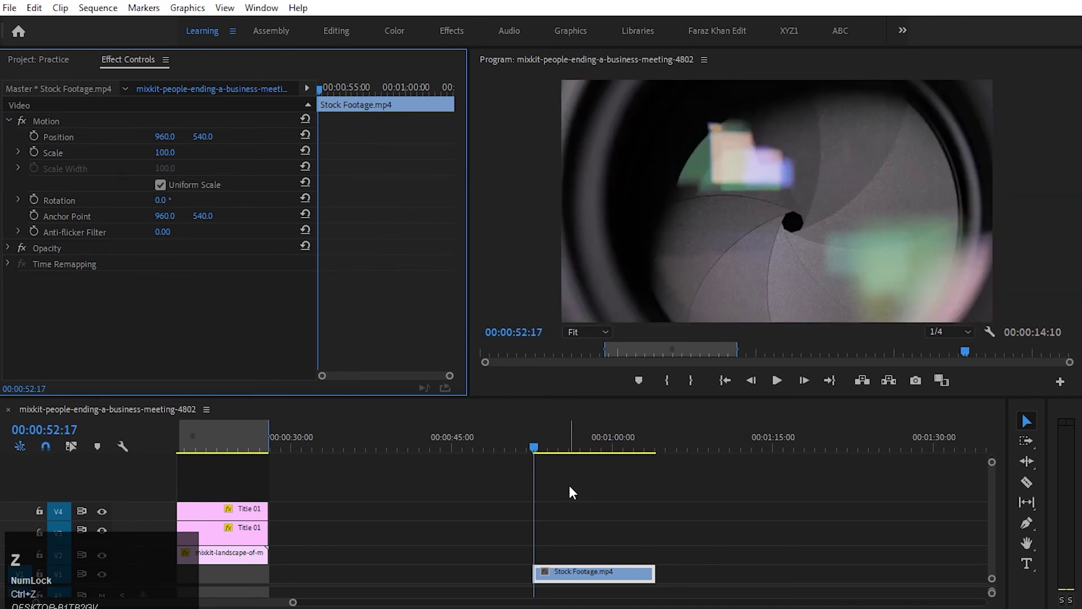
pyautogui.click(35, 199)
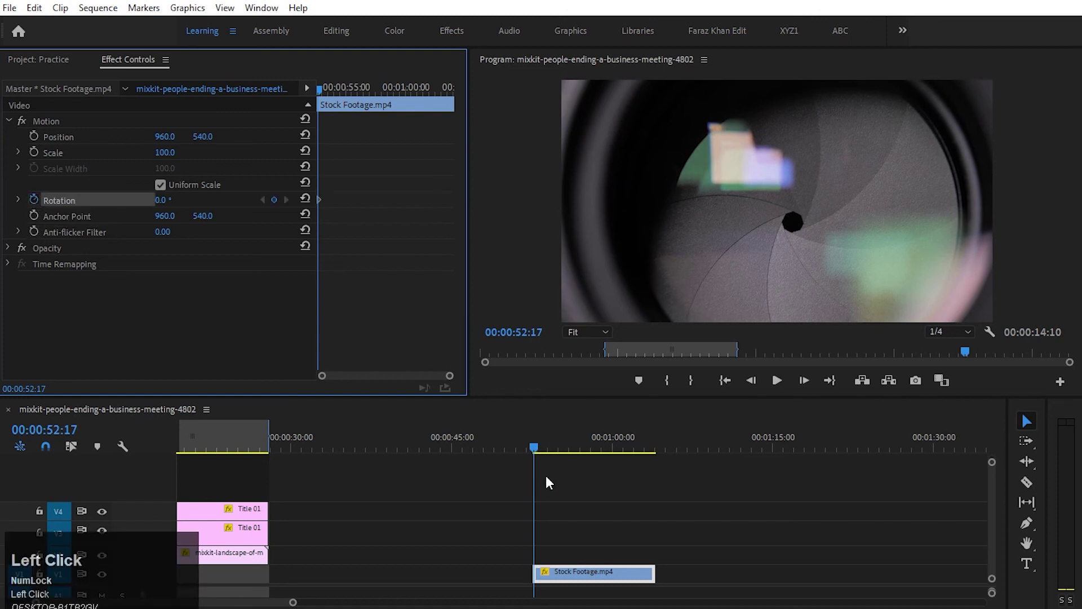
pyautogui.moveTo(551, 437); pyautogui.dragTo(593, 438)
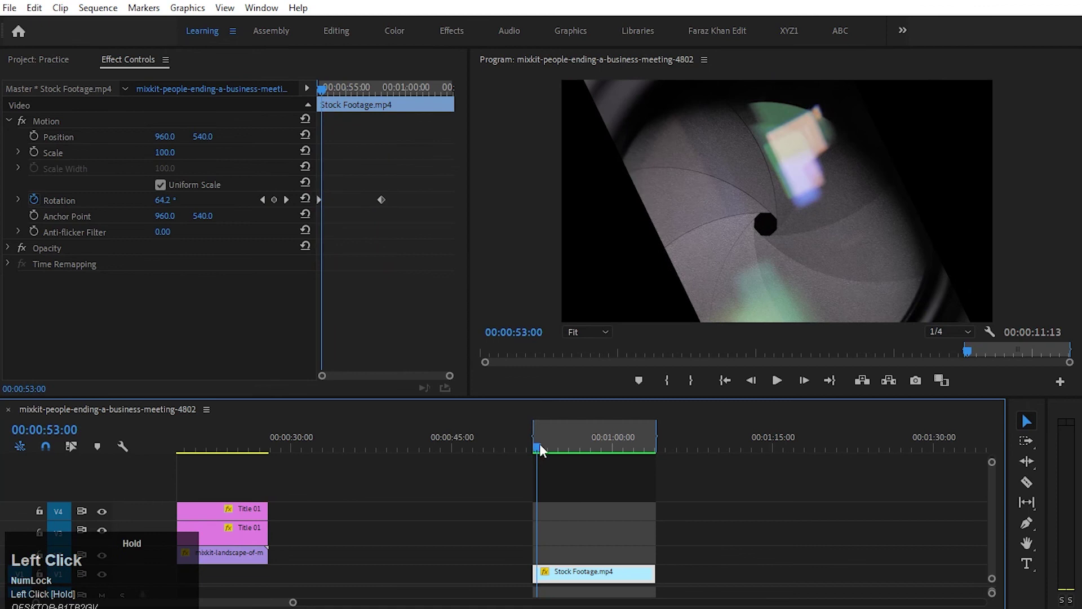
# - Play the rotating Stock Footage.mp4 clip from 00:00:52:15 and stop after the second keyframe
pyautogui.hotkey('shift', 'Up')
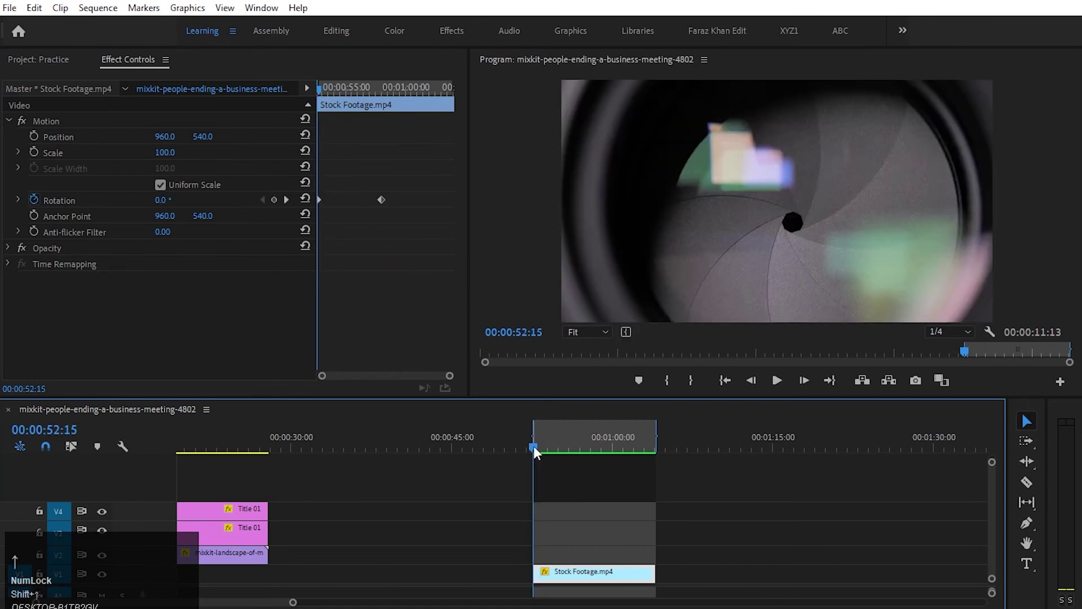
pyautogui.press('space')
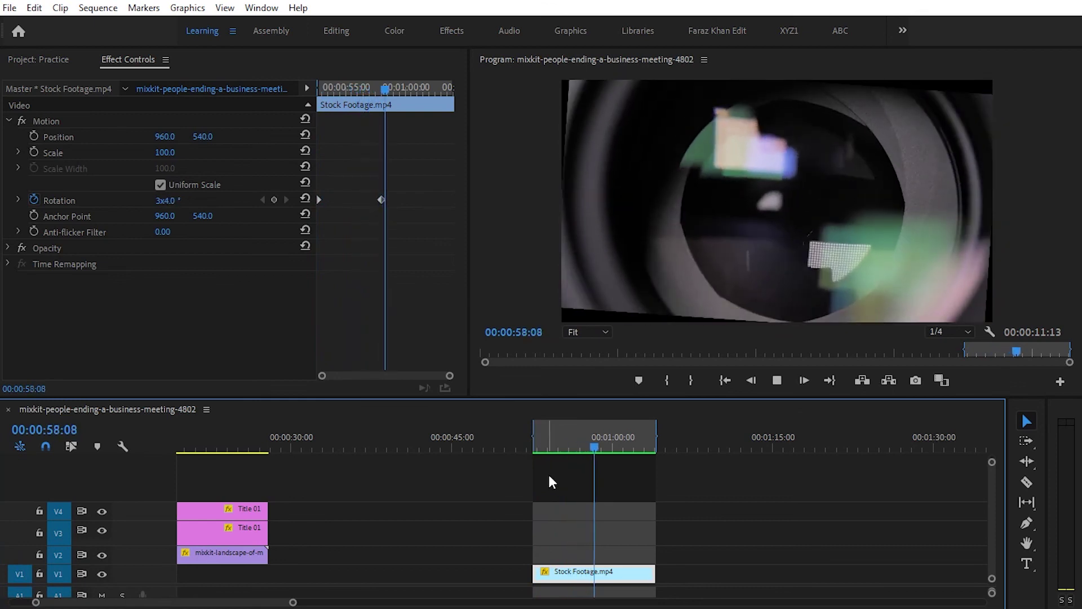
pyautogui.press('space')
# - Delete both Rotation keyframes from the Stock Footage.mp4 clip and deselect it
pyautogui.moveTo(594, 446)
pyautogui.mouseDown()
pyautogui.moveTo(624, 443)
pyautogui.moveTo(588, 448)
pyautogui.mouseUp()
pyautogui.moveTo(403, 216); pyautogui.dragTo(273, 164)
pyautogui.press('Delete')
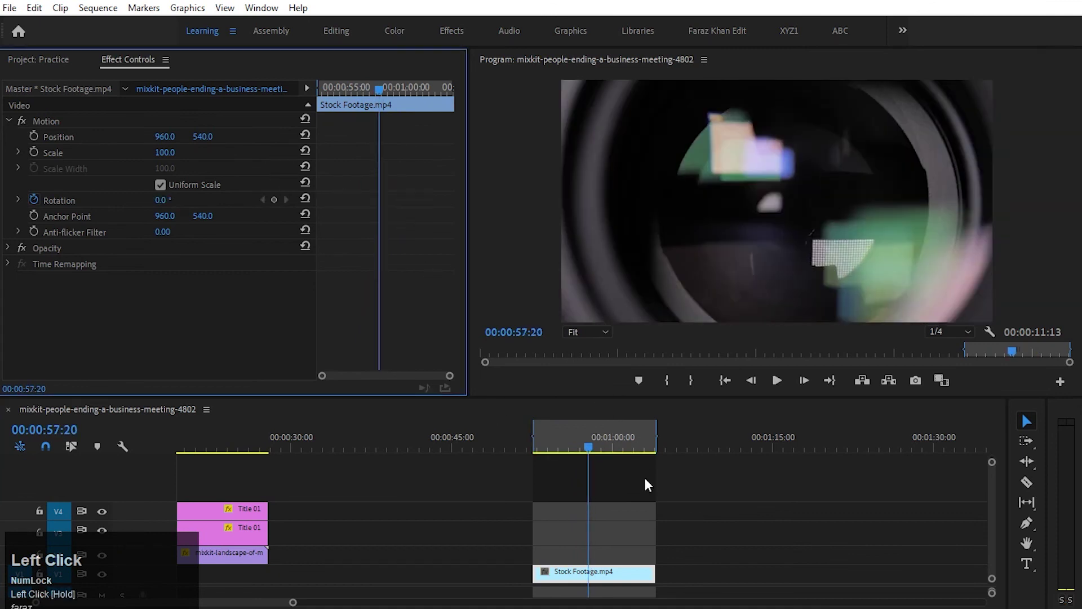
pyautogui.click(336, 546)
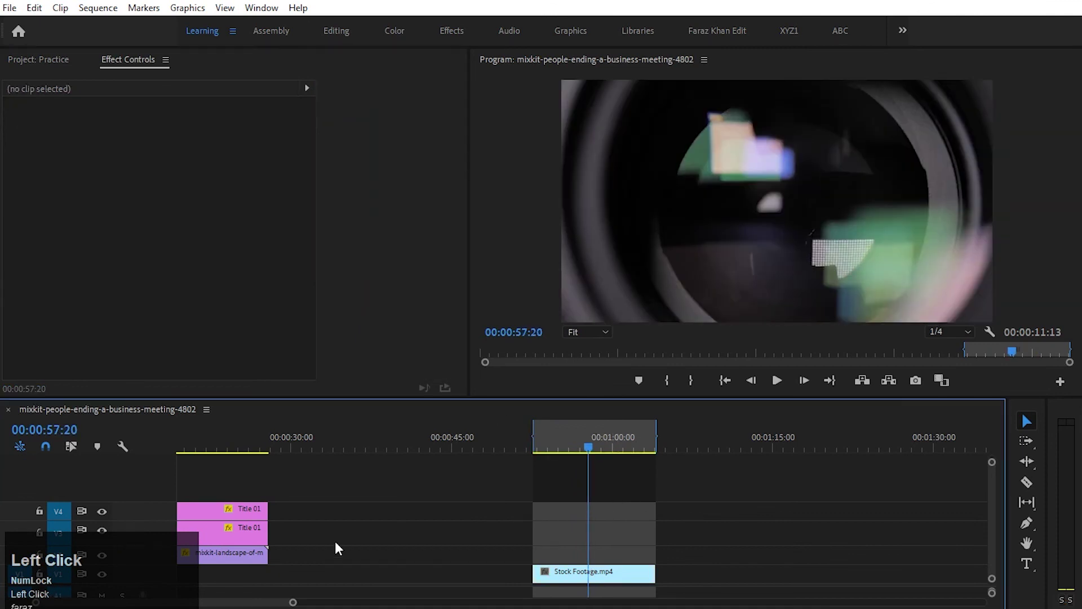
# - Set the V3 Stock Footage.mp4 clip to Position 1469.0, 416.0, Scale 68.0 and Rotation 49.0° over the tunnel clip
pyautogui.click(28, 60)
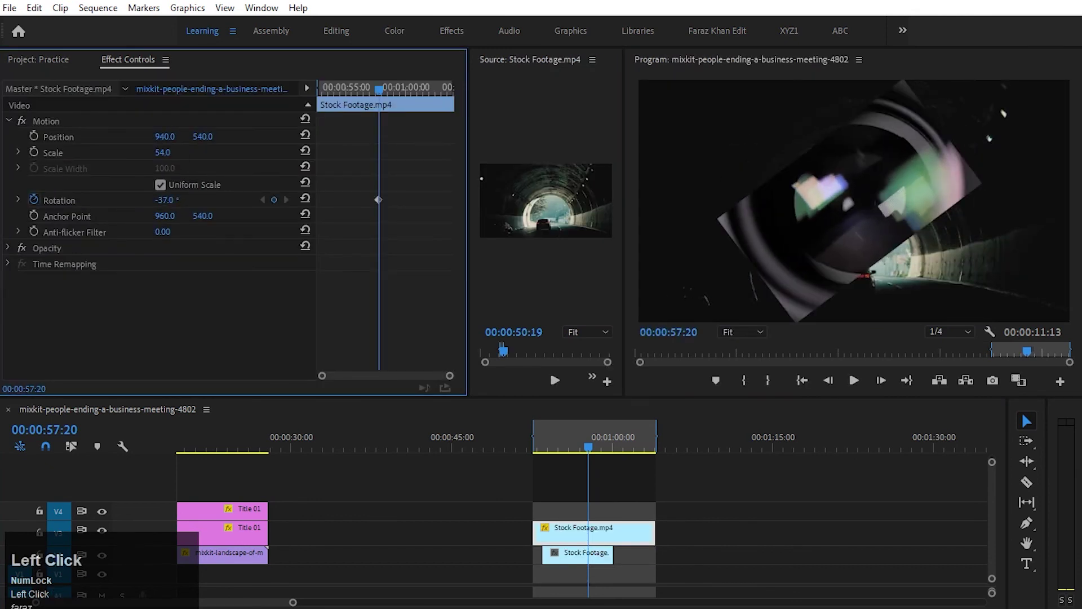
pyautogui.moveTo(167, 136); pyautogui.dragTo(1, 137)
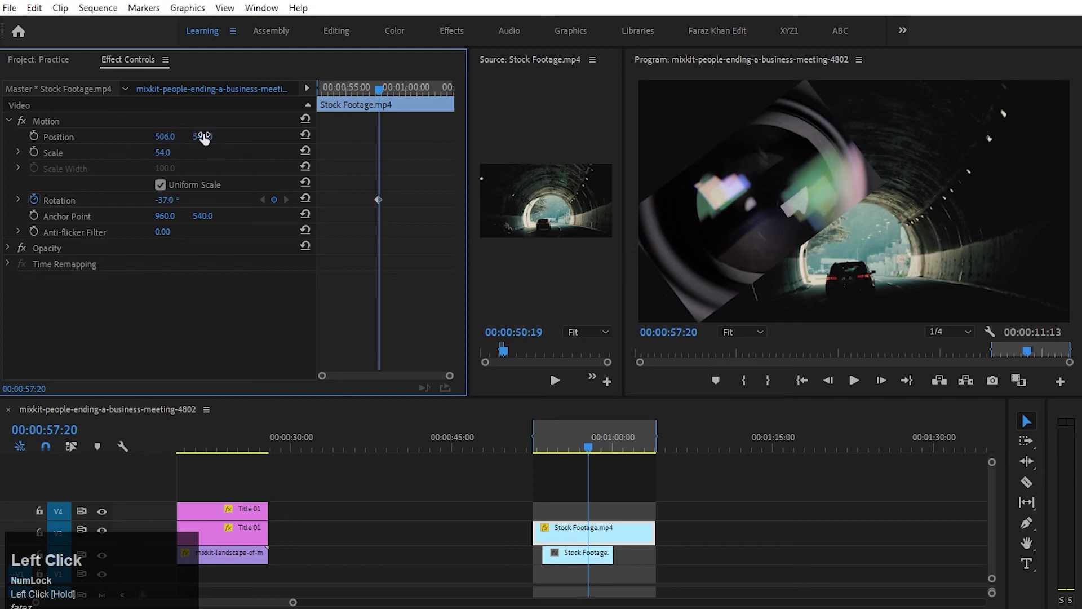
pyautogui.moveTo(163, 136); pyautogui.dragTo(450, 137)
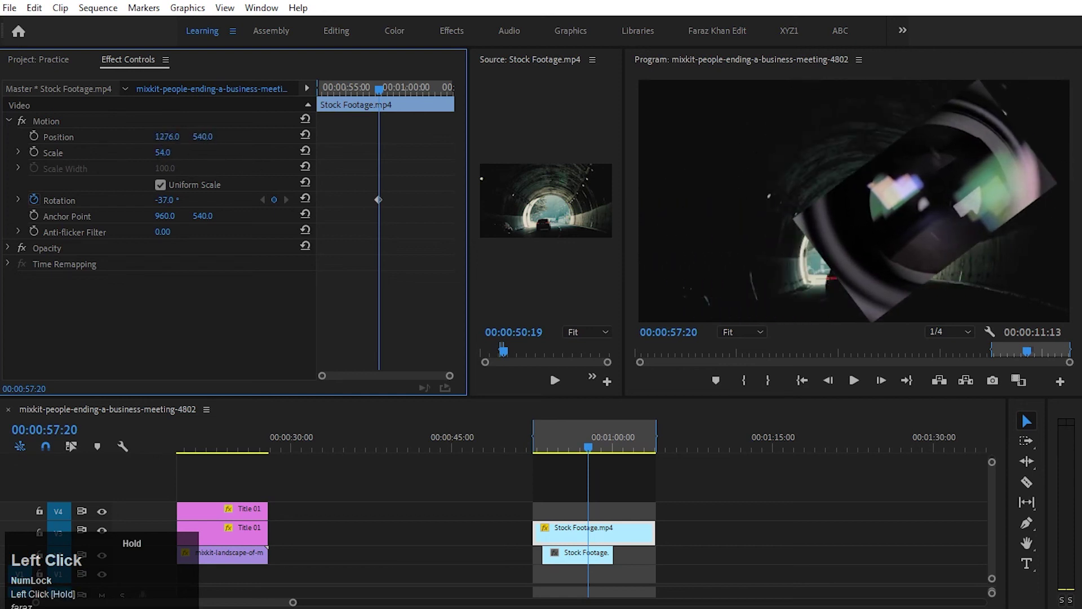
pyautogui.moveTo(198, 136); pyautogui.dragTo(191, 167)
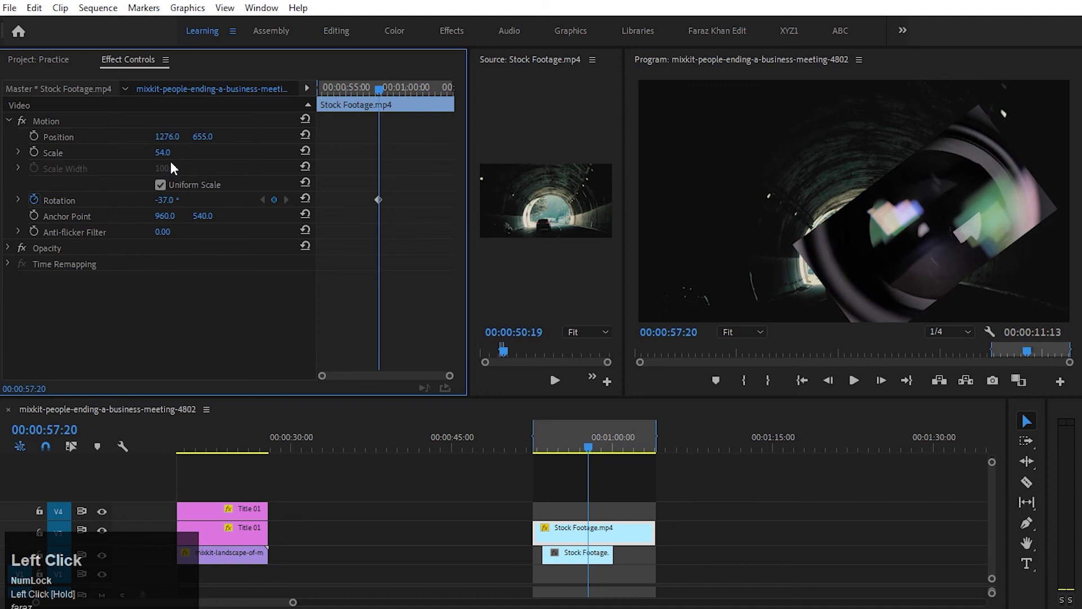
pyautogui.moveTo(165, 200)
pyautogui.mouseDown()
pyautogui.moveTo(232, 200)
pyautogui.moveTo(172, 201)
pyautogui.mouseUp()
pyautogui.moveTo(210, 136); pyautogui.dragTo(184, 153)
pyautogui.moveTo(590, 446)
pyautogui.mouseDown()
pyautogui.moveTo(550, 449)
pyautogui.moveTo(597, 452)
pyautogui.moveTo(579, 452)
pyautogui.moveTo(588, 452)
pyautogui.mouseUp()
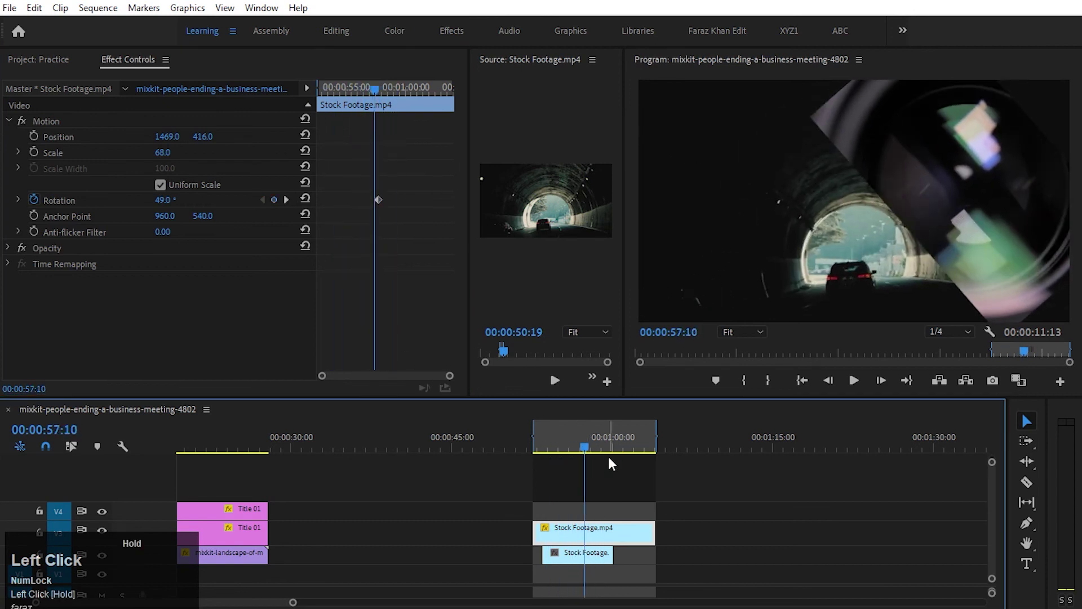
# - Delete the rotated Stock Footage.mp4 clip from track V3
pyautogui.click(611, 463)
pyautogui.click(602, 534)
pyautogui.press('Delete')
# - Try shifting the horizontal Anchor Point of the Stock Footage.mp4 clip on V2, and undo the change
pyautogui.click(585, 561)
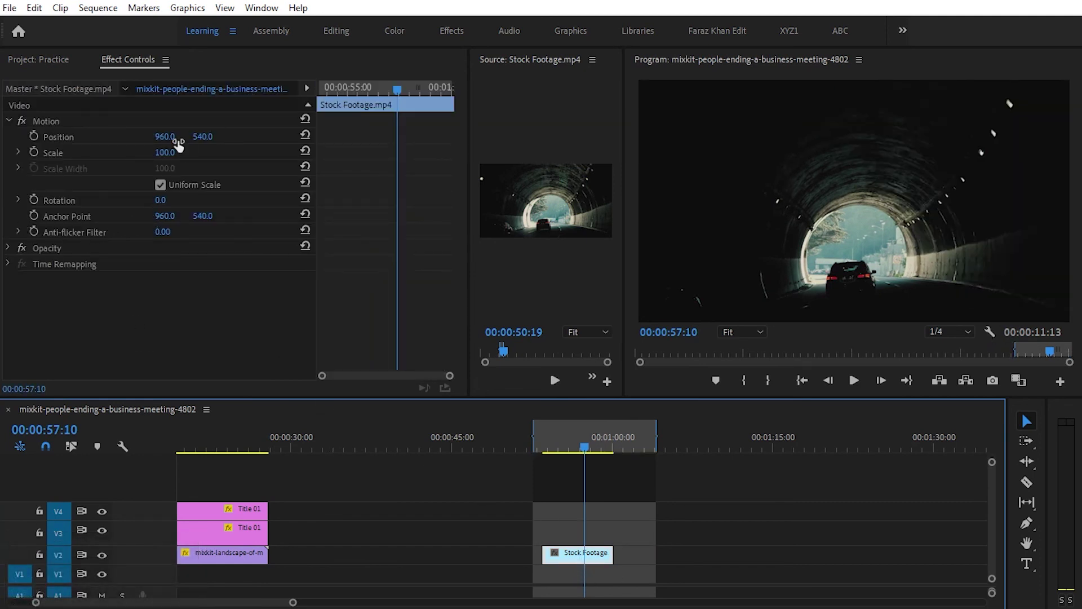
pyautogui.moveTo(165, 220); pyautogui.dragTo(414, 219)
pyautogui.hotkey('ctrl', 'z')
pyautogui.hotkey('ctrl', 'z')
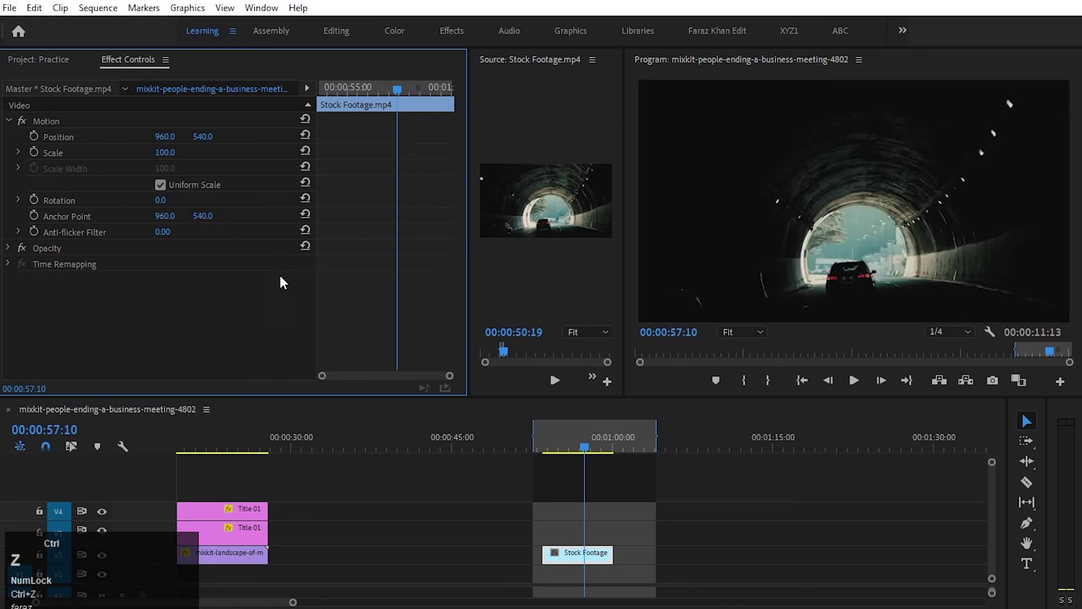
# - Load Stock Footage.mp4 from the project into the source monitor and go to 00:03:06:17
pyautogui.click(316, 528)
pyautogui.click(33, 60)
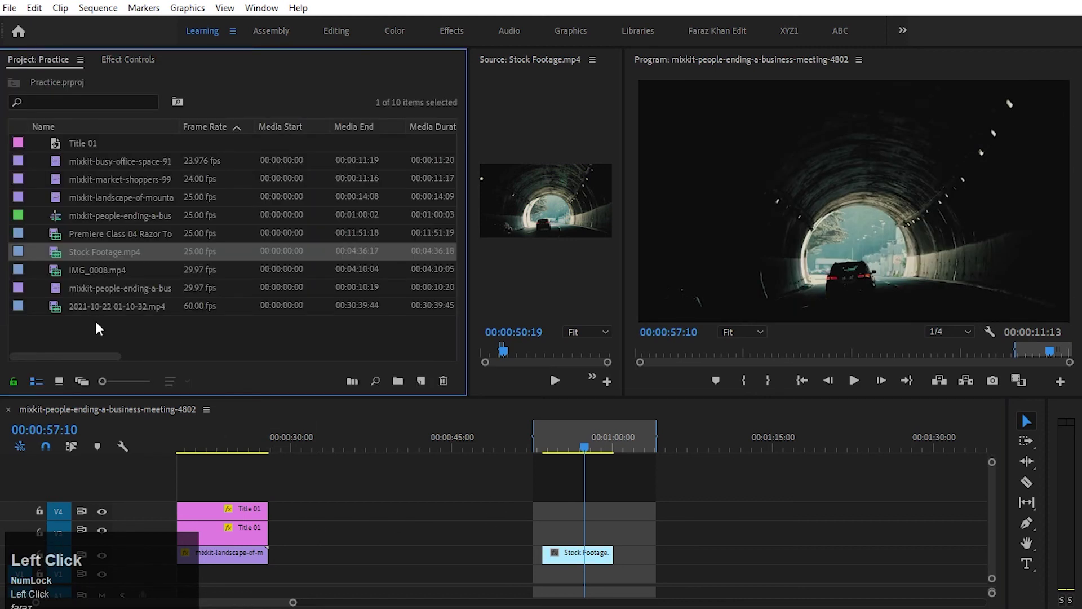
pyautogui.doubleClick(87, 271)
pyautogui.doubleClick(60, 249)
pyautogui.moveTo(511, 350); pyautogui.dragTo(564, 358)
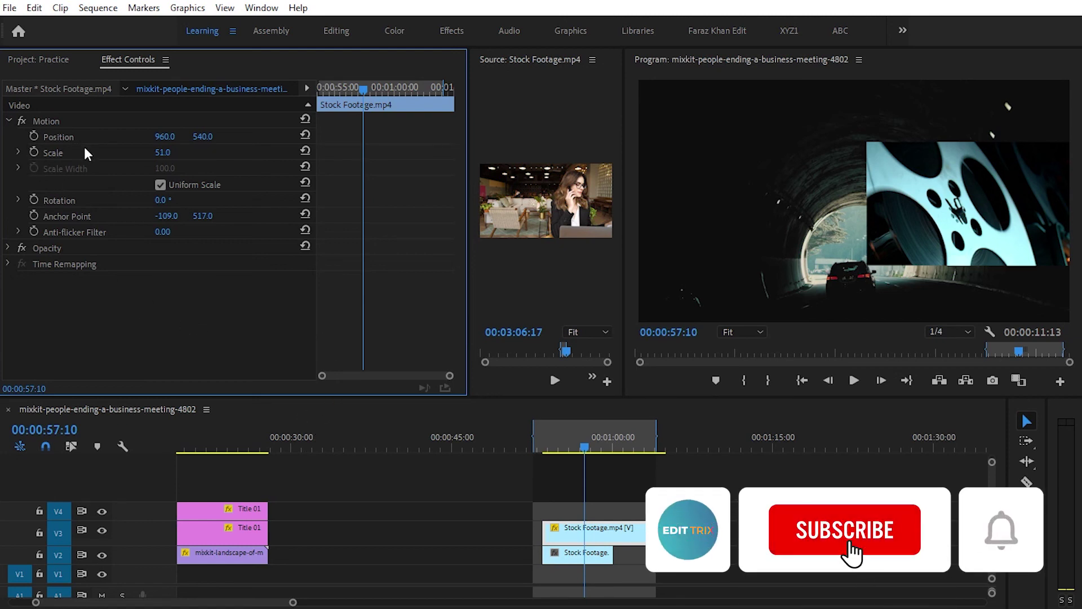
# - Review the Position, Scale, Rotation and Anchor Point properties of the V3 Stock Footage.mp4 clip, and expand its Opacity settings
pyautogui.click(55, 135)
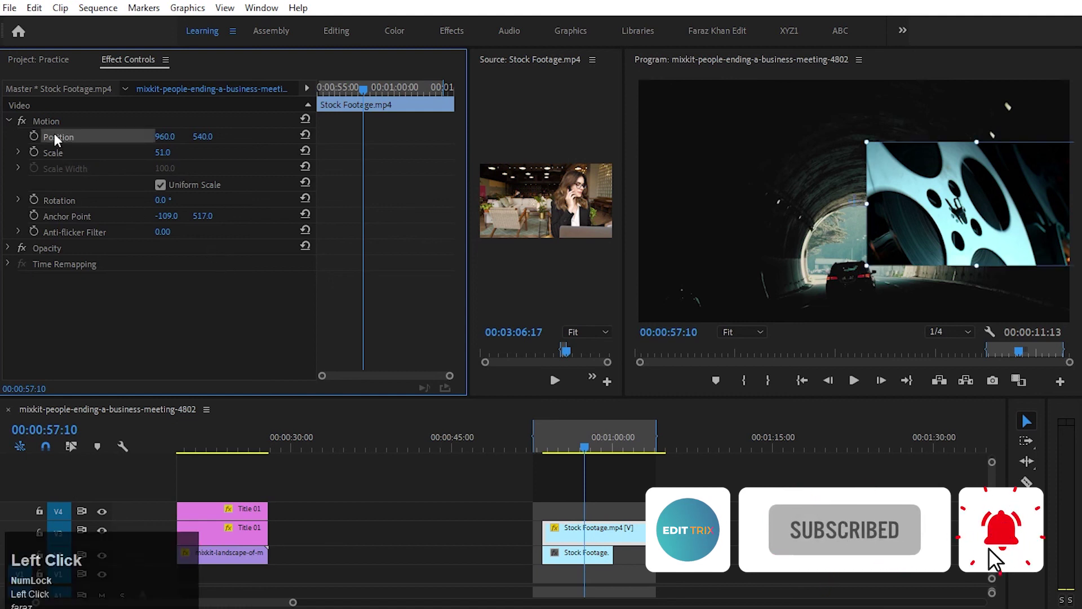
pyautogui.click(49, 152)
pyautogui.click(58, 199)
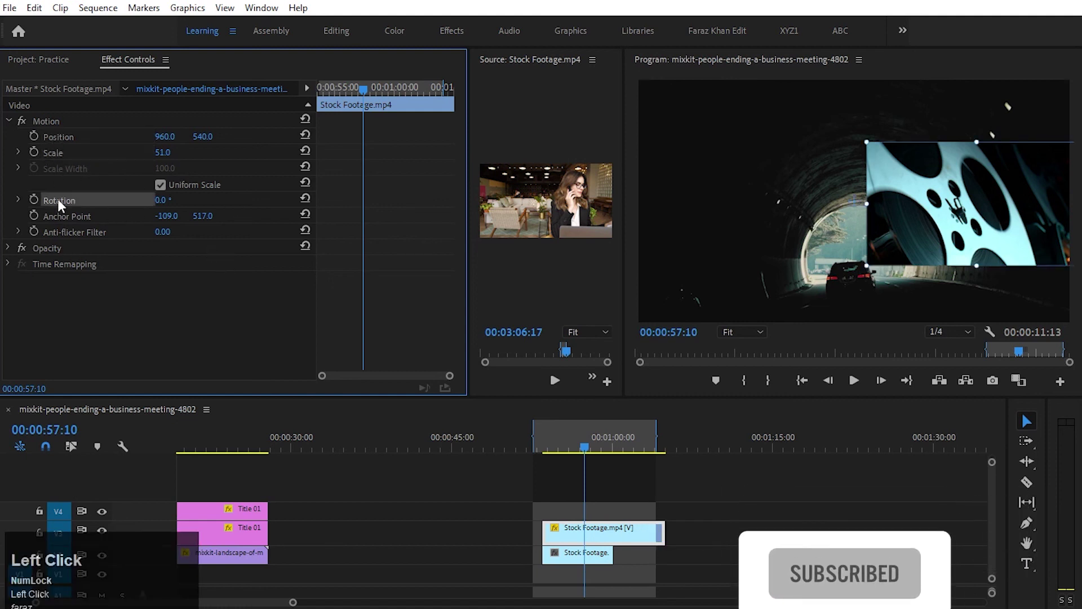
pyautogui.click(78, 217)
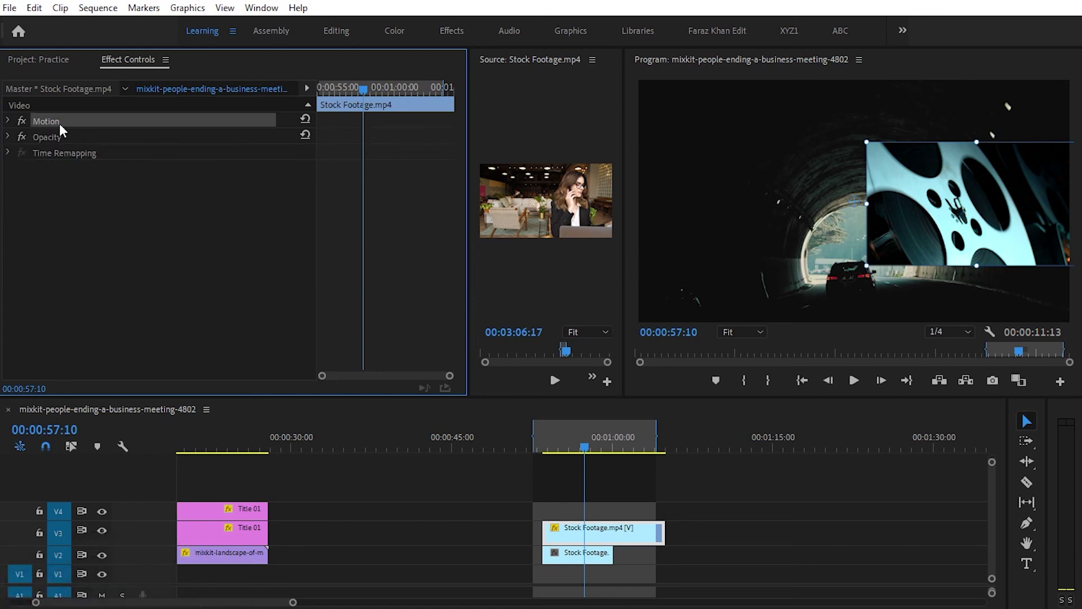
pyautogui.click(50, 123)
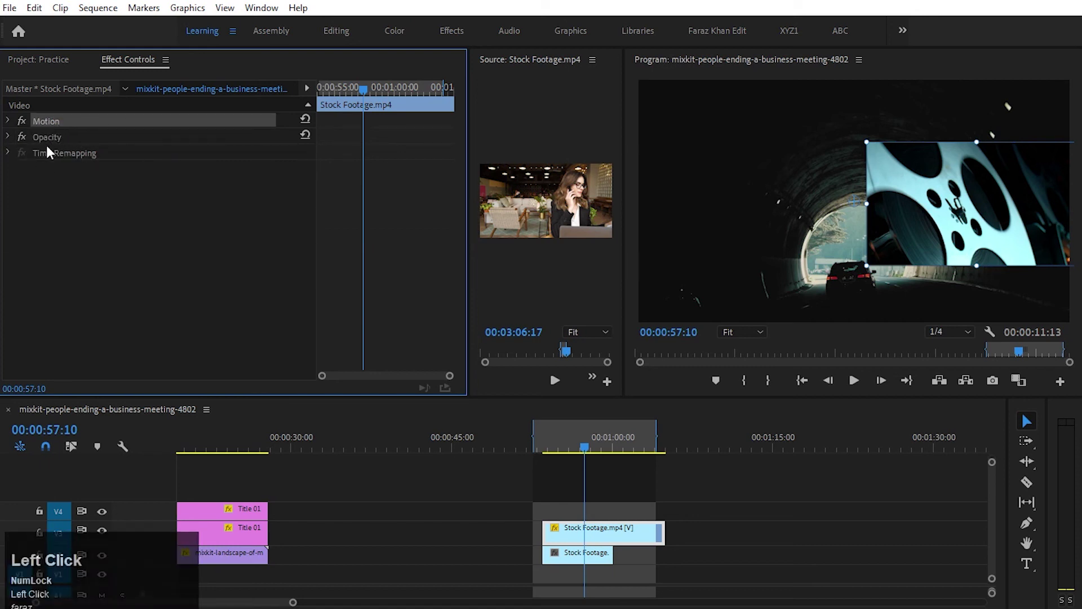
pyautogui.click(8, 136)
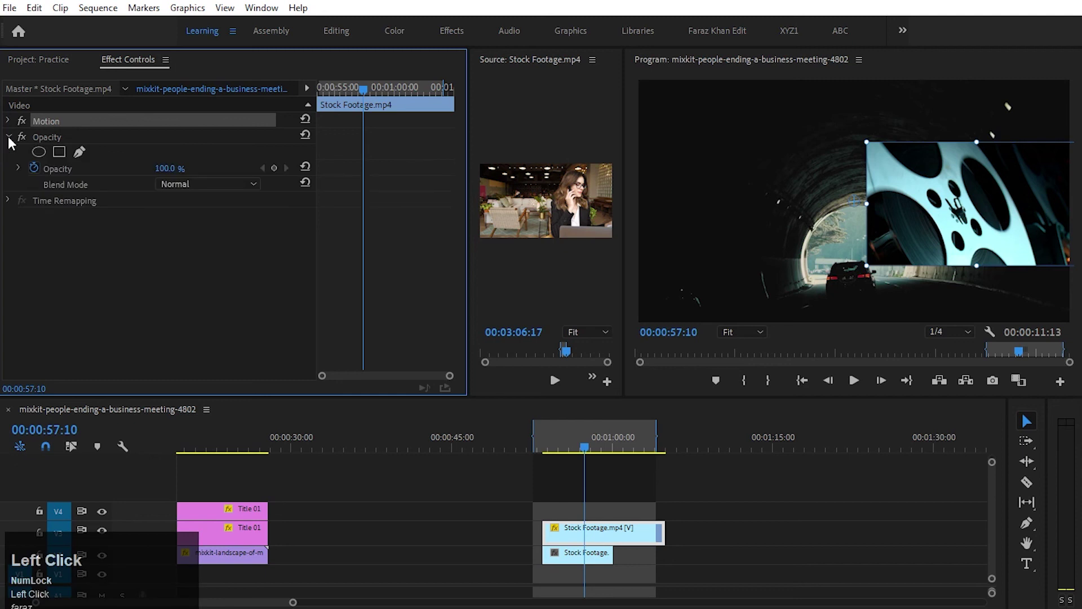